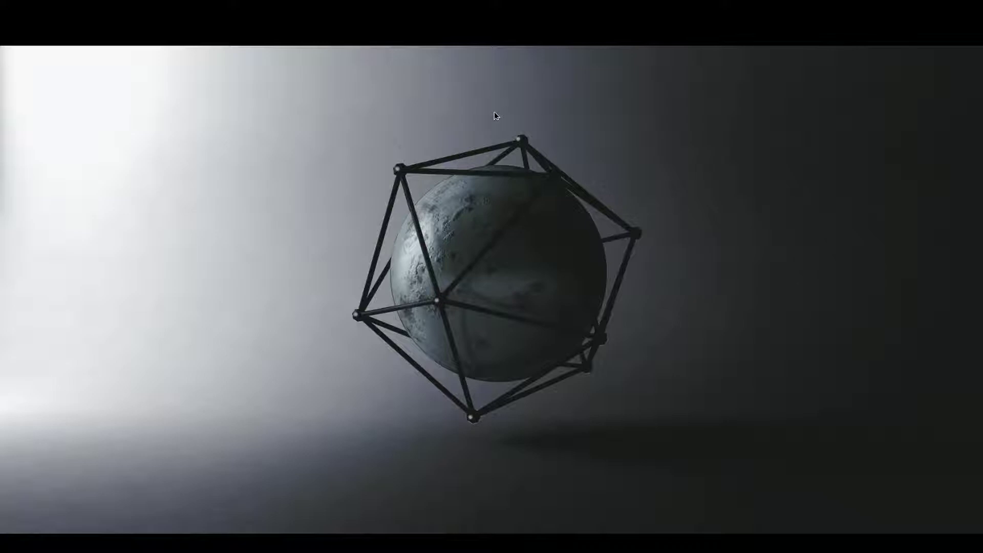
- Open the sphere.png render full-screen and compare it with the neighbouring render images, inspecting the sphere up close
click(973, 5)
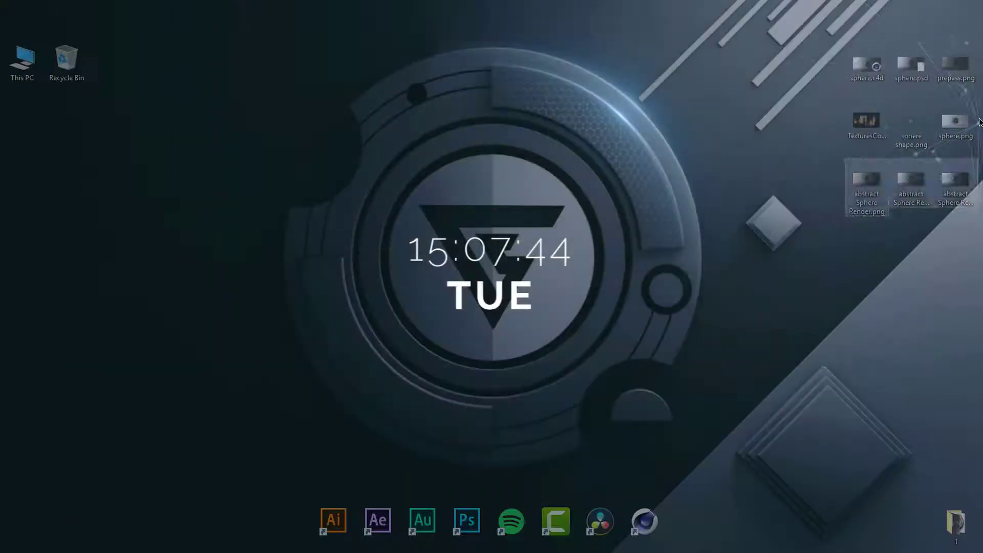
double_click(953, 119)
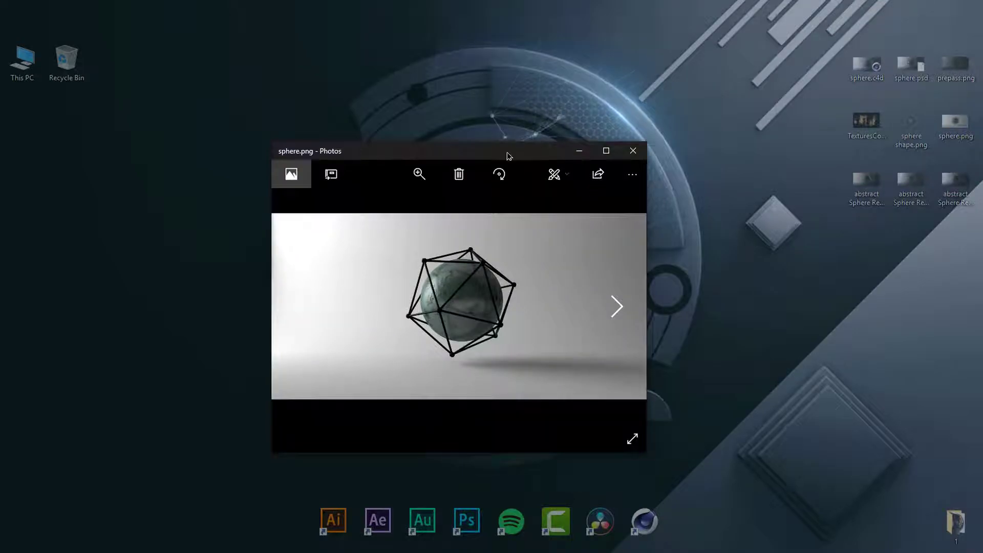
double_click(508, 152)
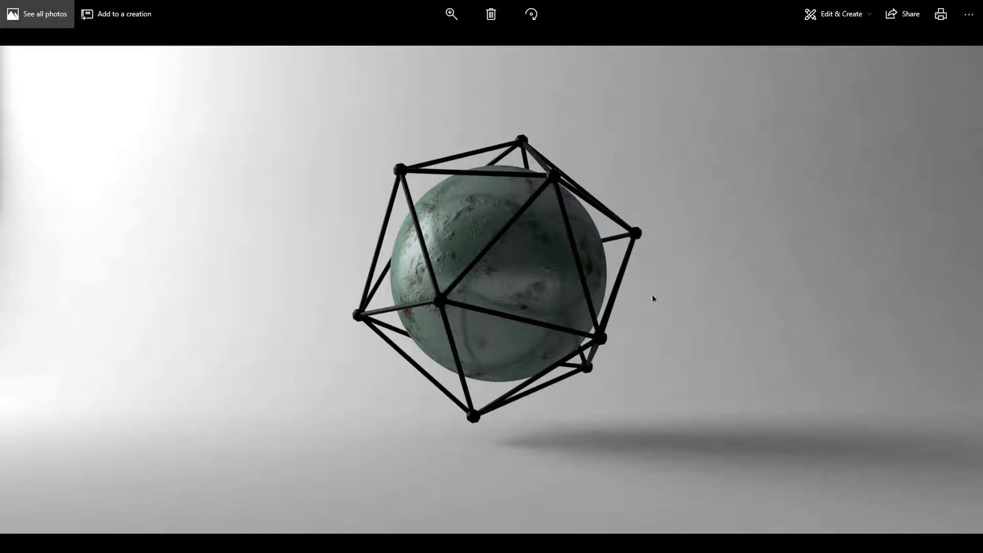
key(Right)
key(Left)
key(Right)
scroll(548, 261, up, 3)
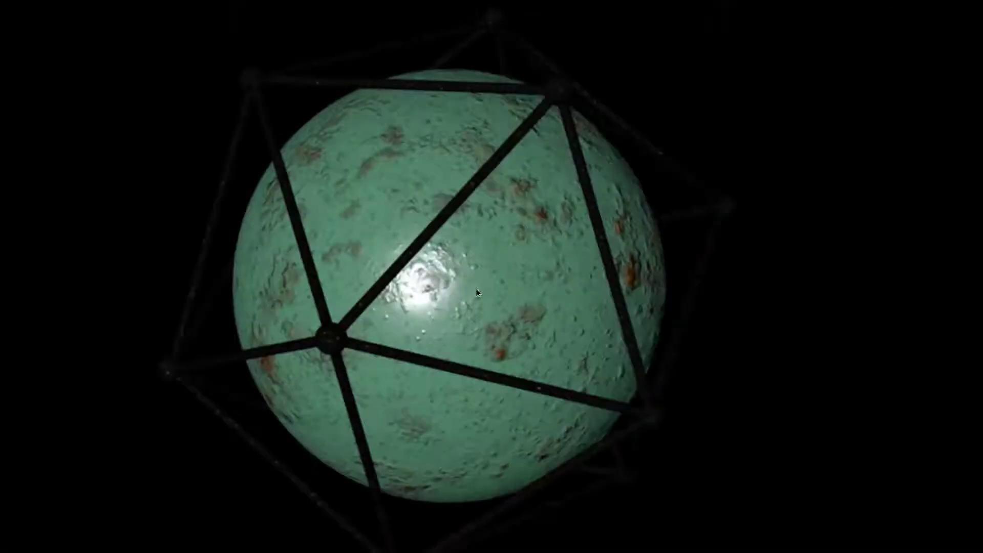
key(Left)
key(Right)
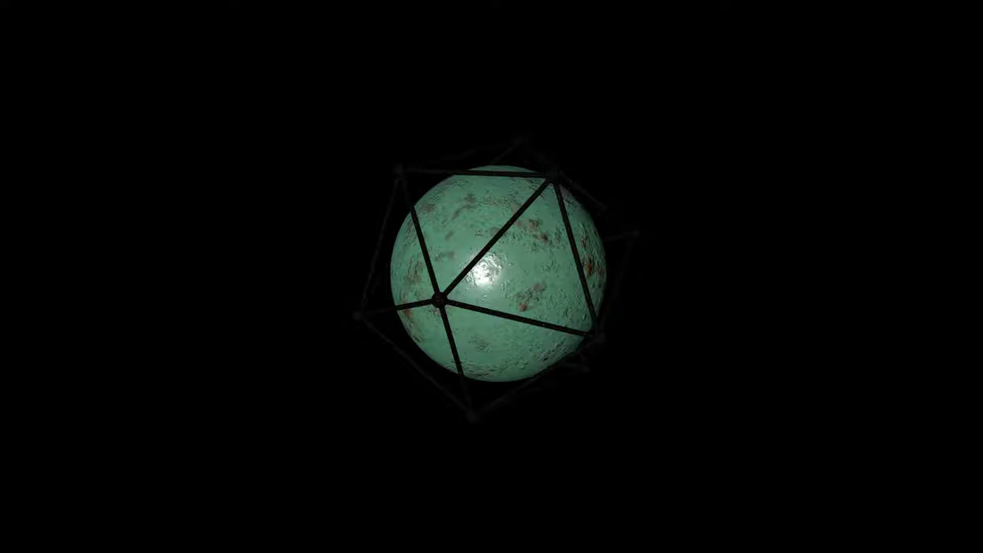
click(973, 2)
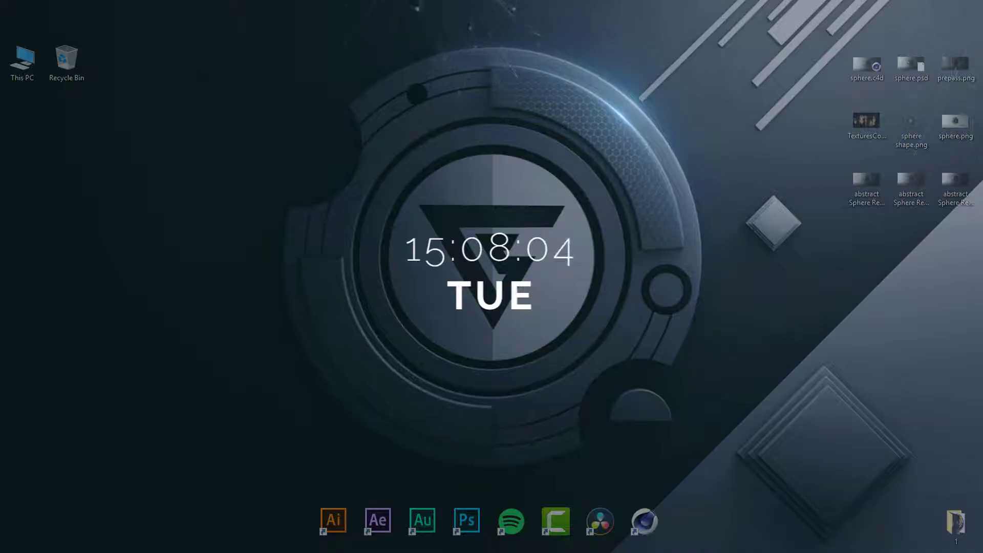
- Switch to Cinema 4D and examine the finished sphere scene and the front plane of its softbox
click(421, 1)
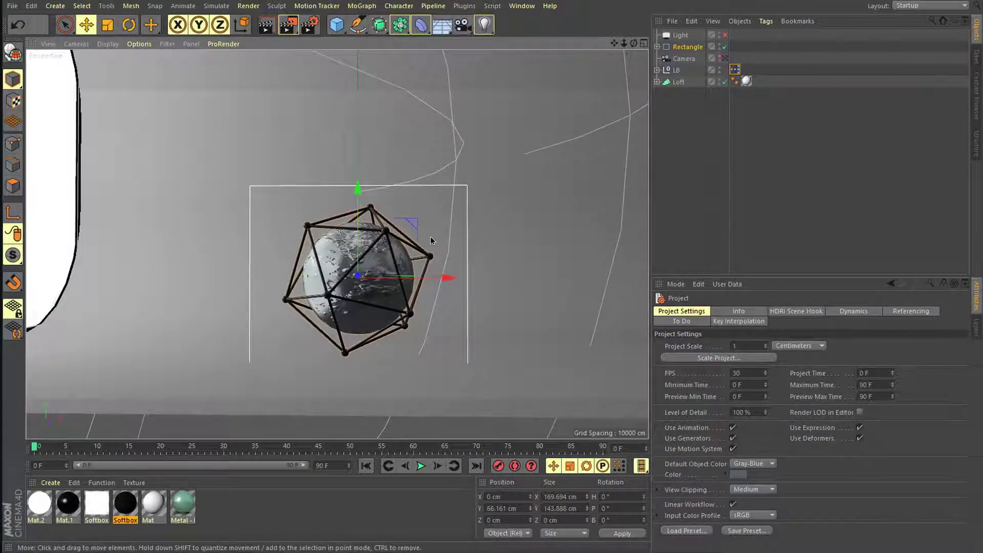
scroll(368, 195, up, 5)
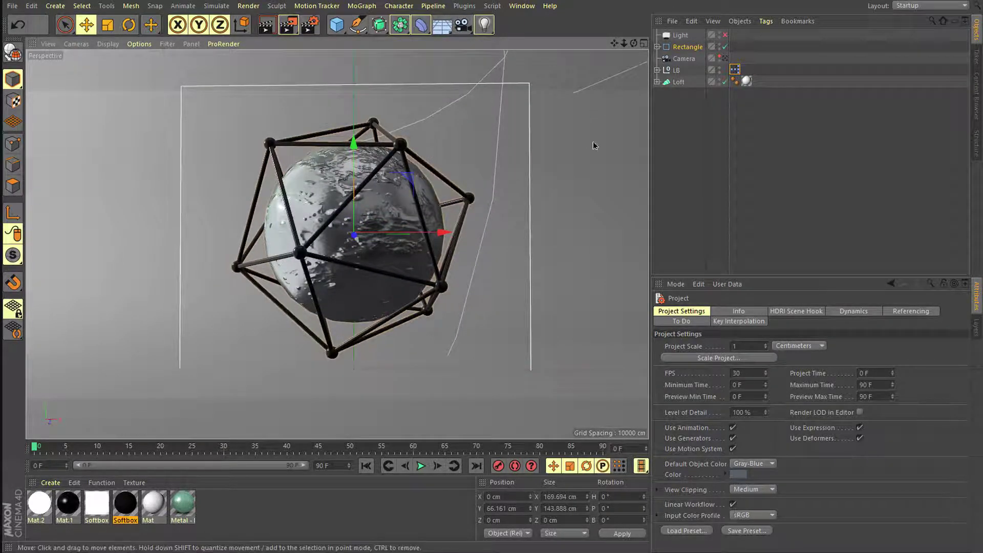
click(616, 113)
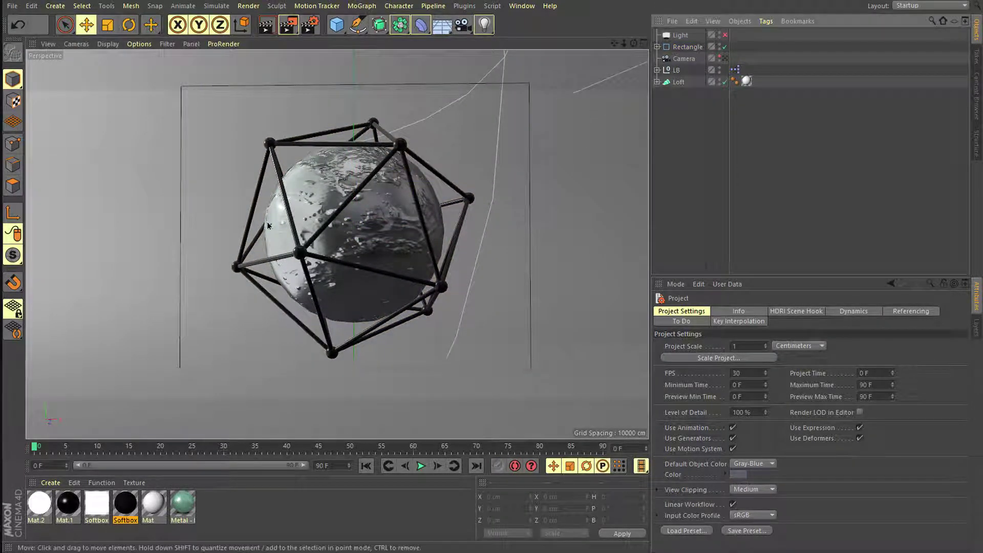
scroll(183, 220, down, 10)
alt+drag(173, 243, 254, 250)
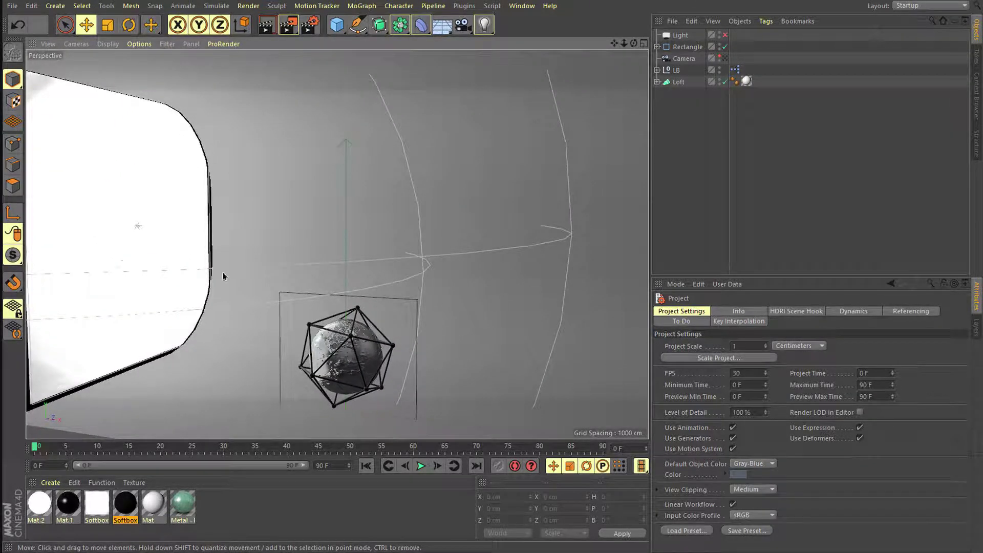
click(183, 245)
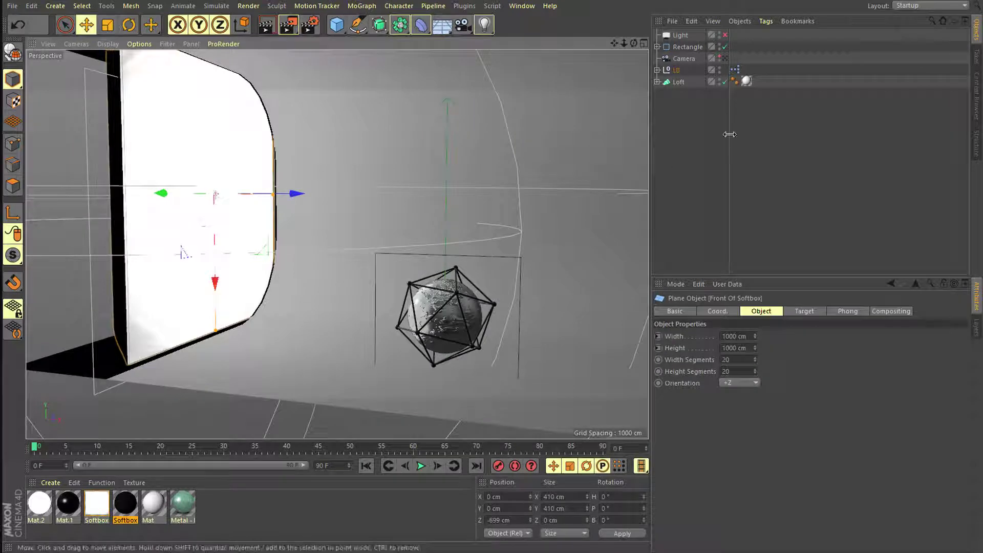
- Examine the node setup in the XPresso expression of the LB softbox object
double_click(736, 70)
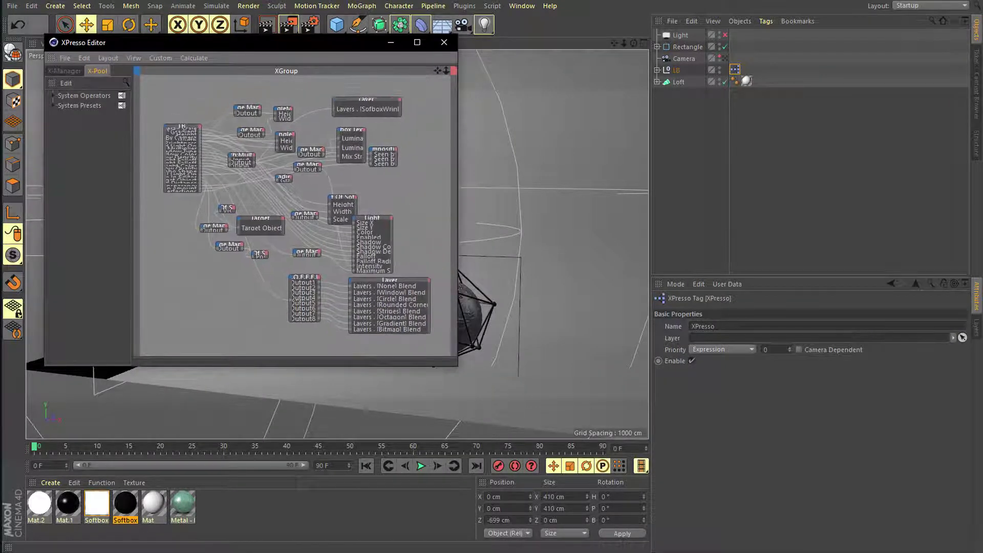
alt+middle_drag(295, 215, 301, 205)
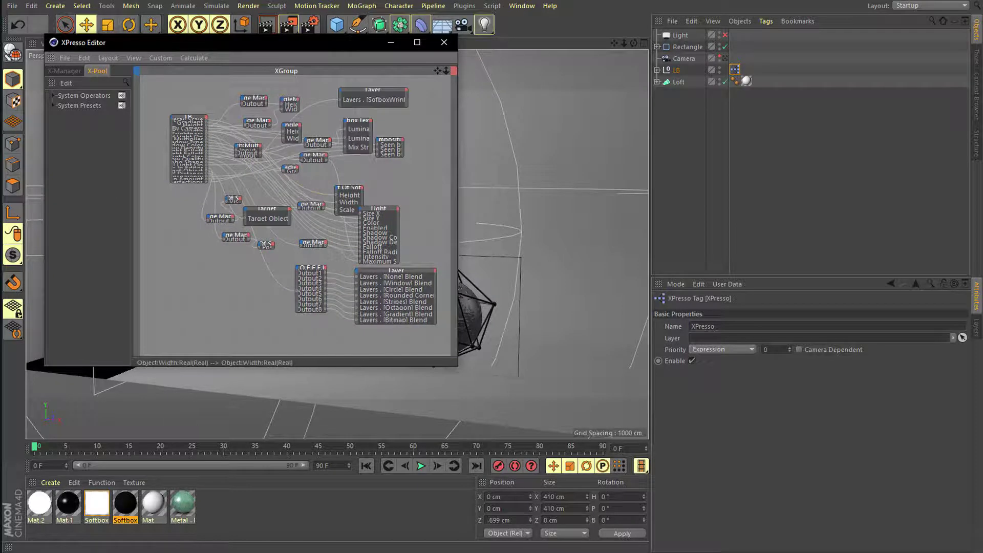
scroll(314, 189, up, 5)
scroll(297, 206, down, 5)
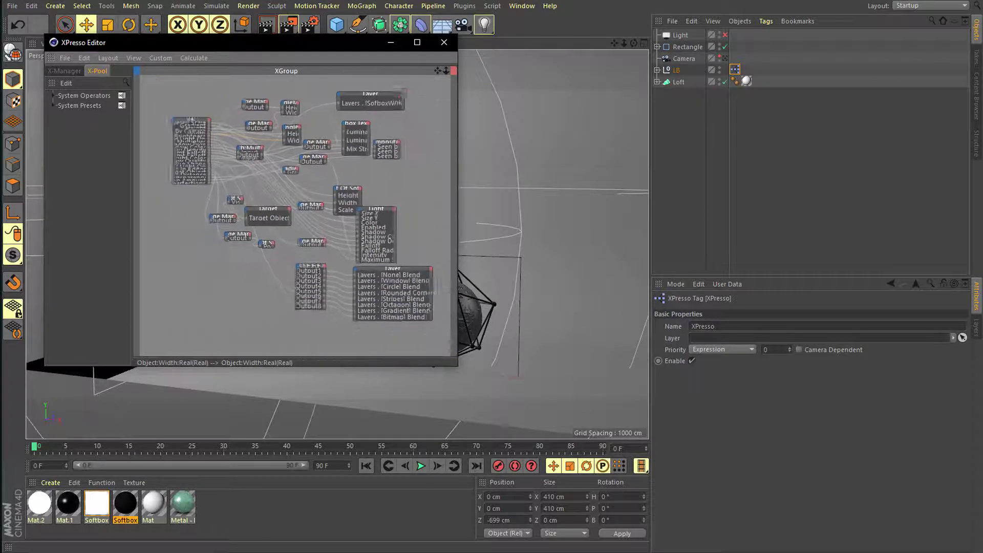
alt+middle_drag(302, 205, 353, 208)
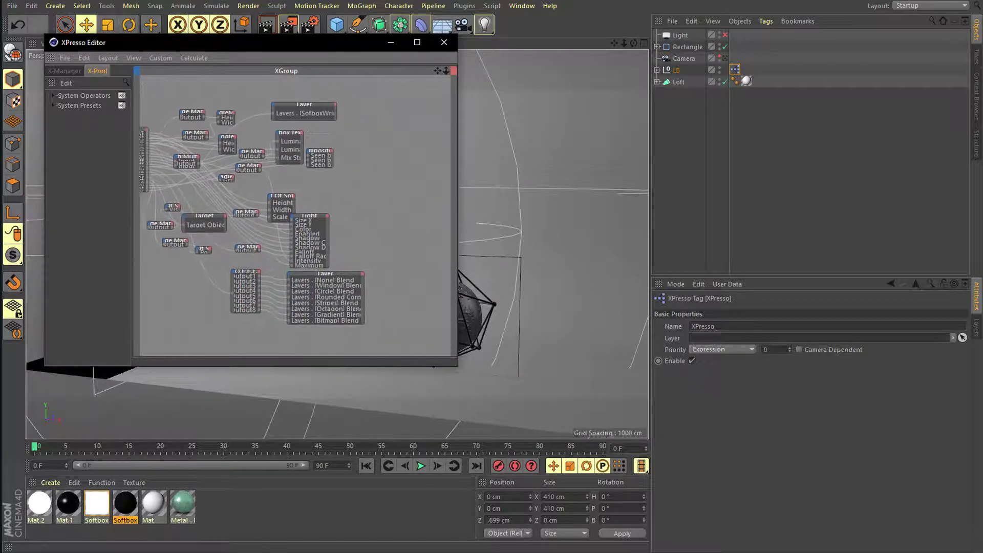
click(444, 42)
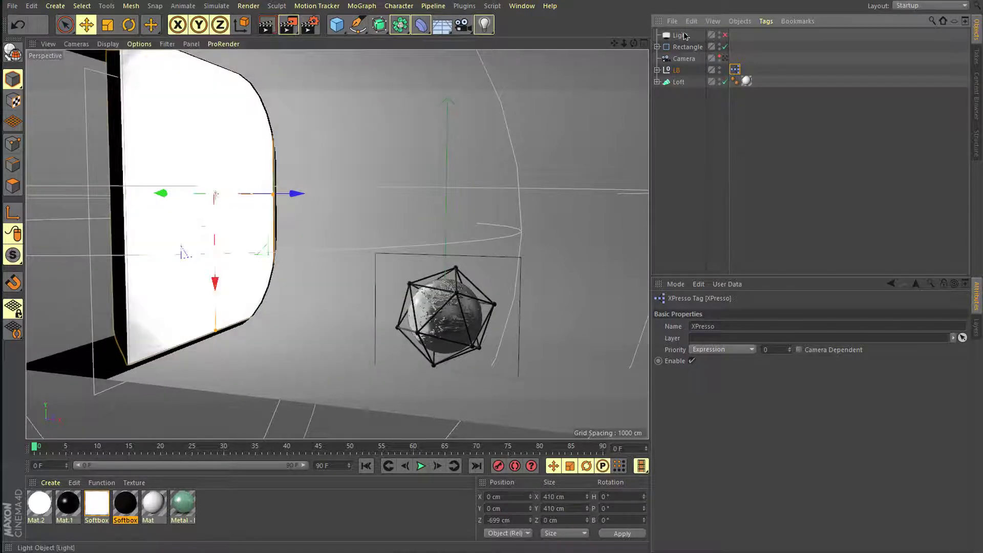
- Preview the area light's effect on the scene by enabling it and disabling it again
click(680, 35)
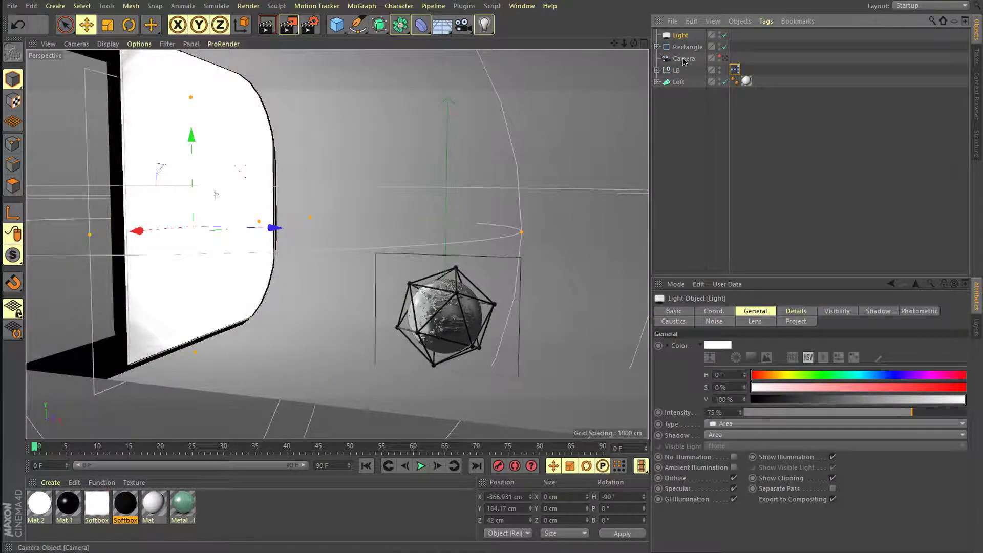
click(724, 35)
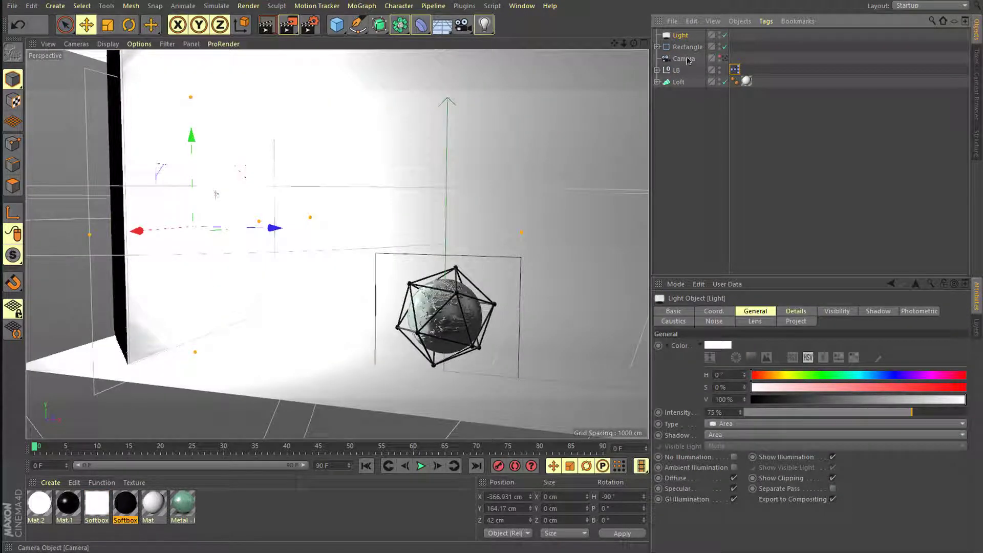
click(725, 35)
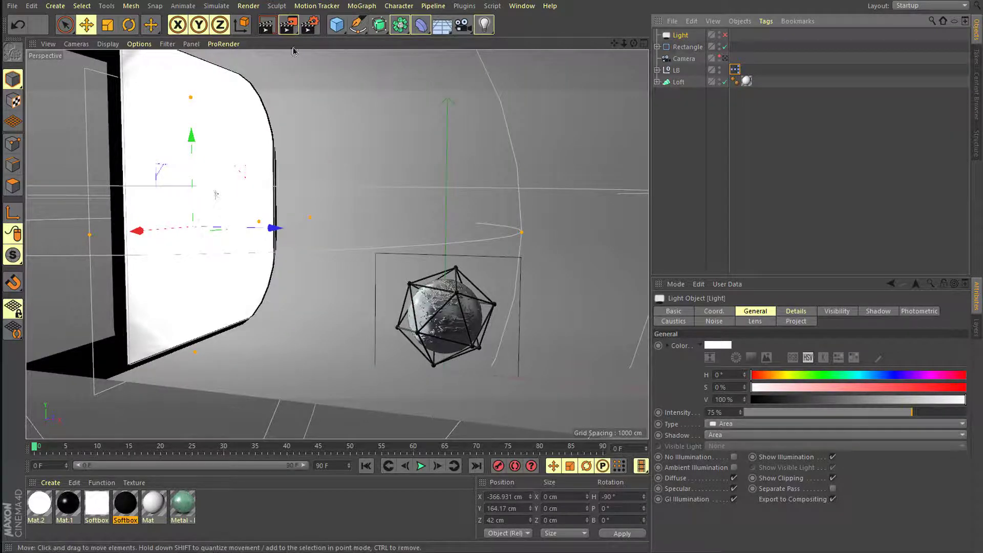
- Create a new empty project and add a Rectangle spline to it
click(12, 6)
click(23, 23)
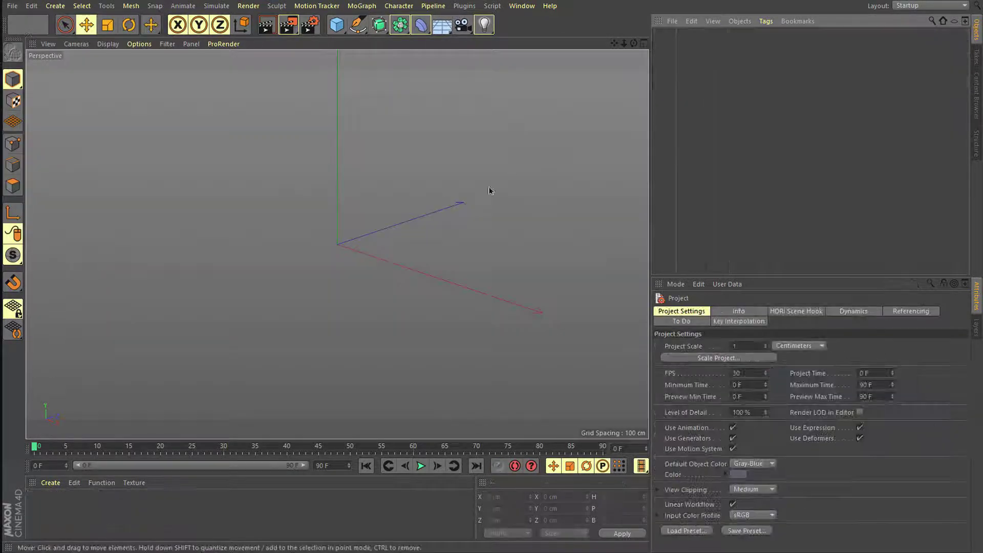
scroll(476, 204, down, 5)
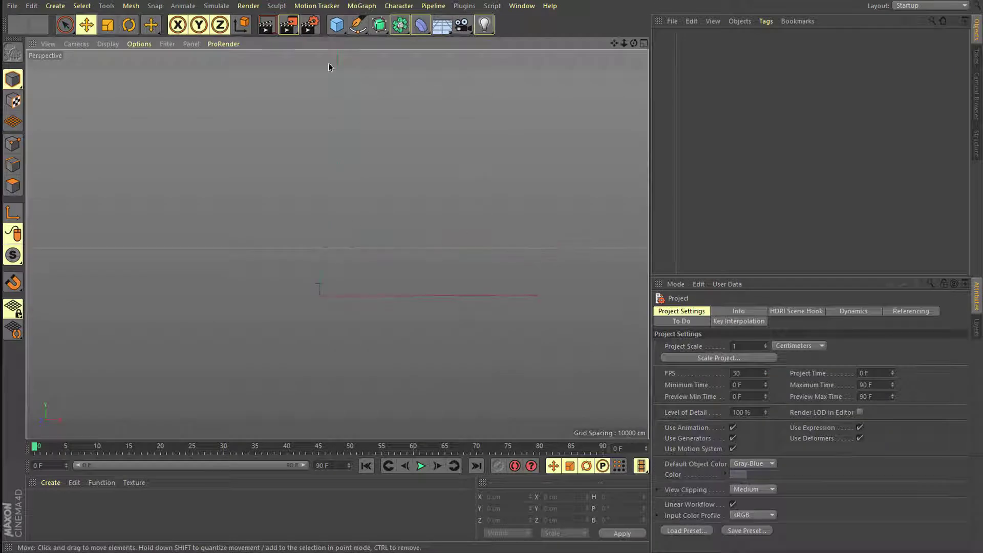
click(357, 24)
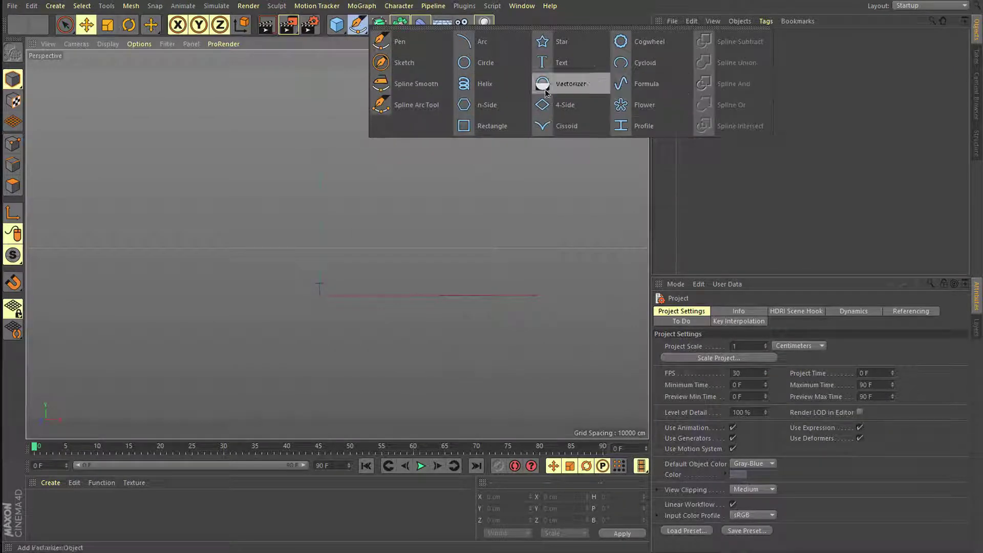
click(494, 116)
alt+drag(432, 169, 307, 258)
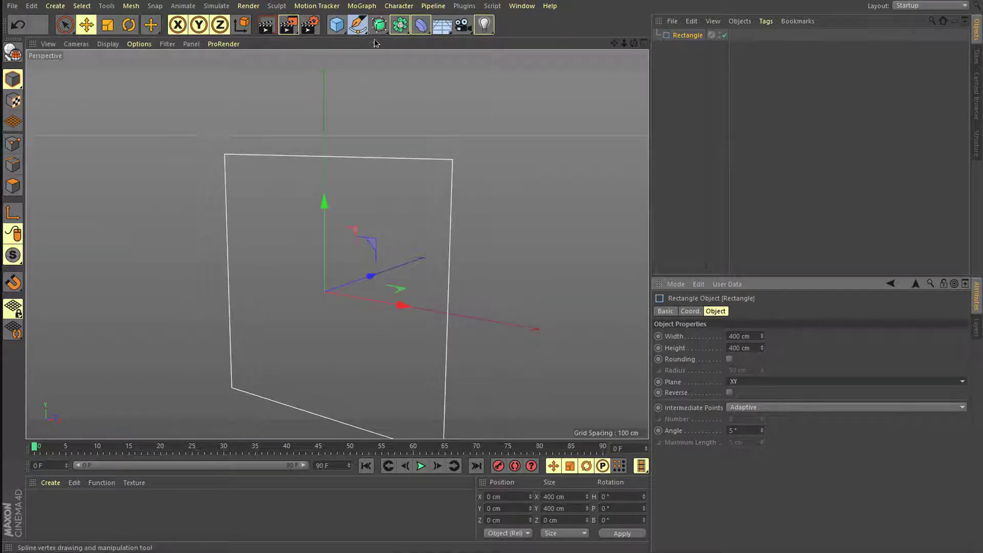
- Set the rectangle spline's plane to ZY
click(358, 24)
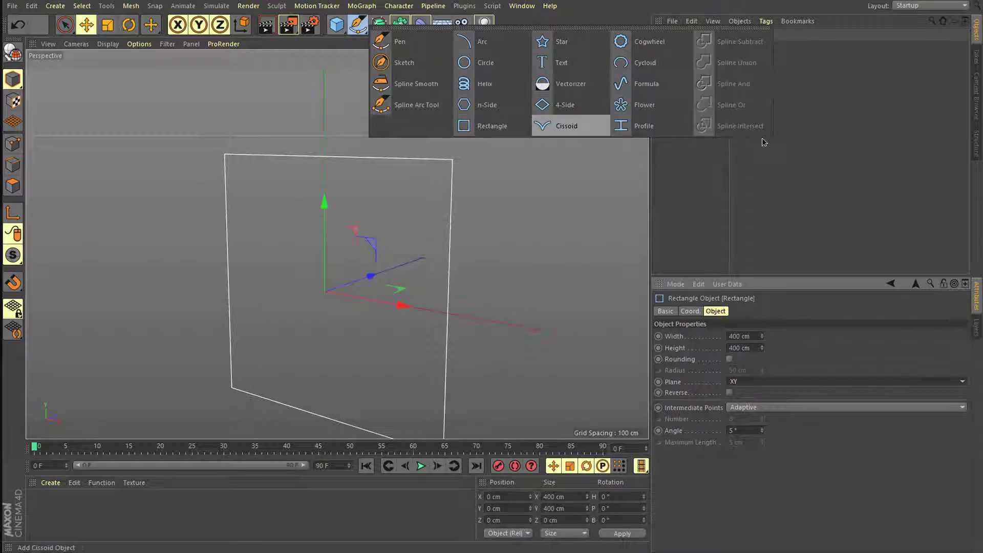
click(751, 382)
click(750, 405)
click(749, 405)
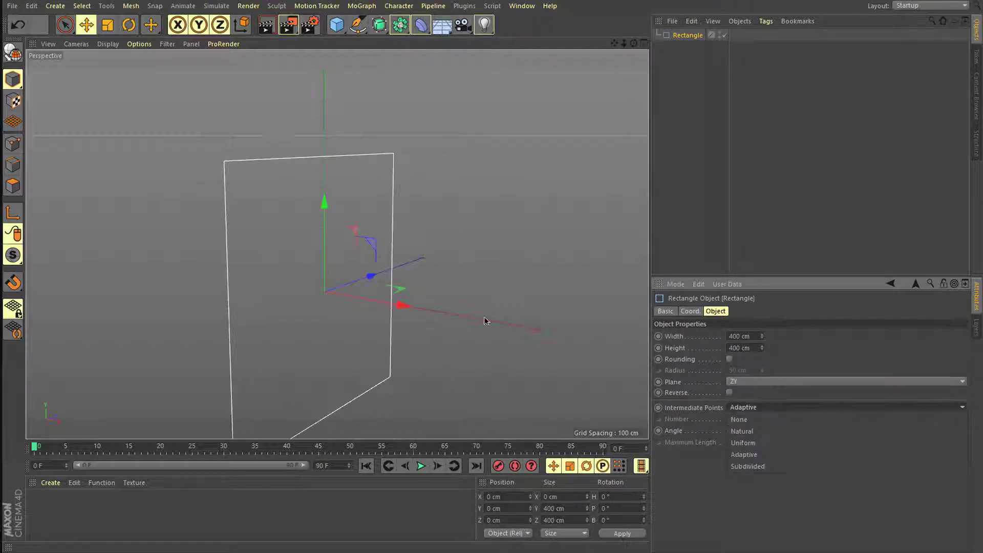
click(695, 383)
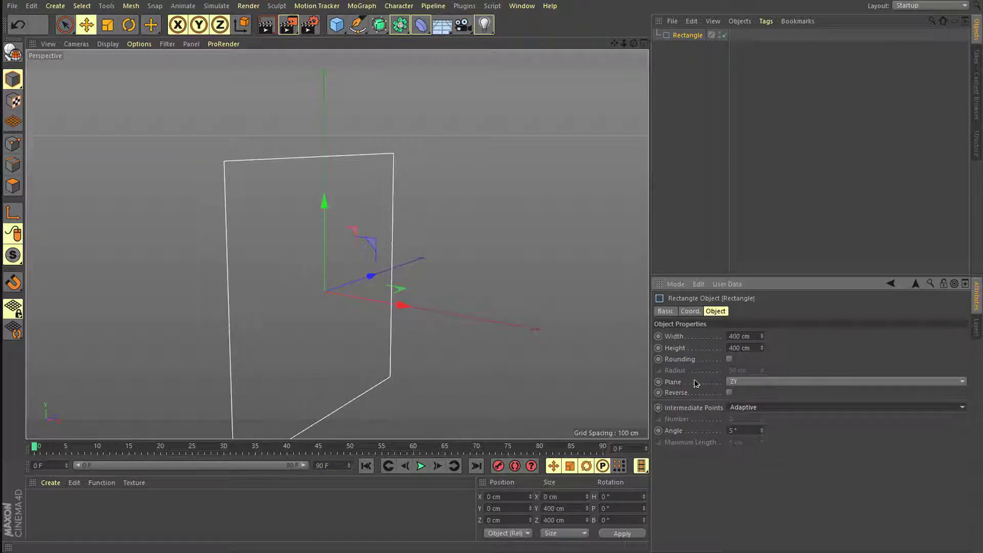
alt+drag(369, 278, 608, 331)
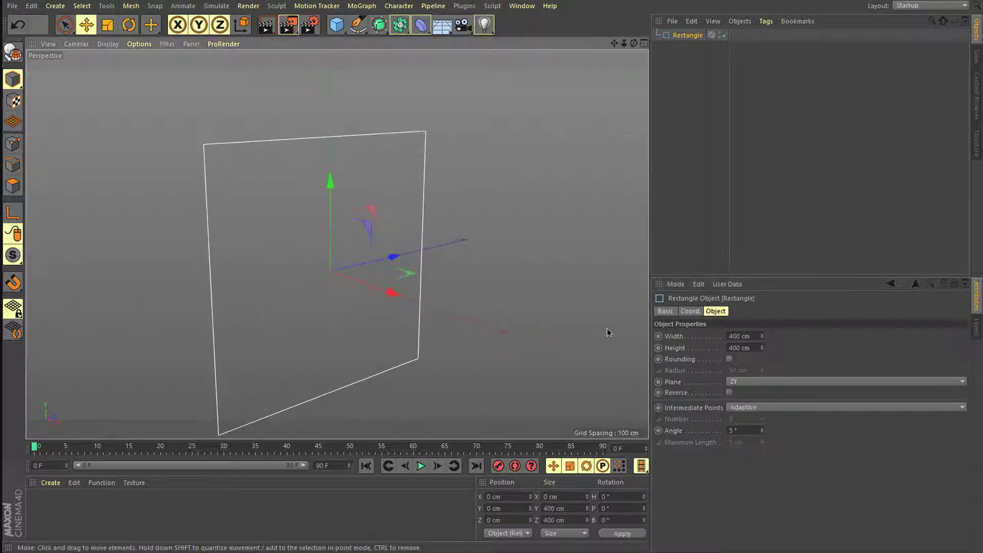
- Set the rectangle's width to 800 cm
click(758, 335)
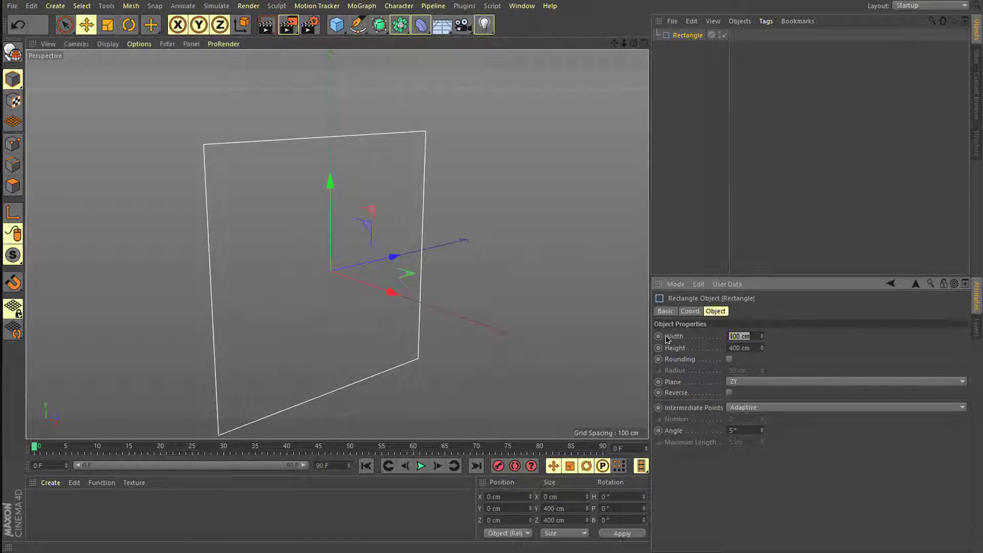
text(400)
key(Return)
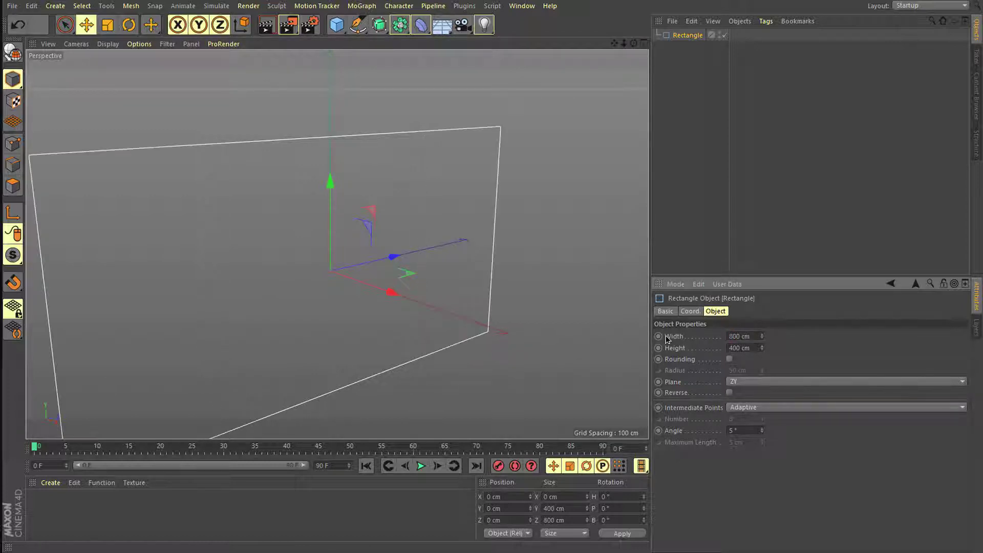
- Try a height of 300 cm for the rectangle
click(741, 348)
text(300)
key(Return)
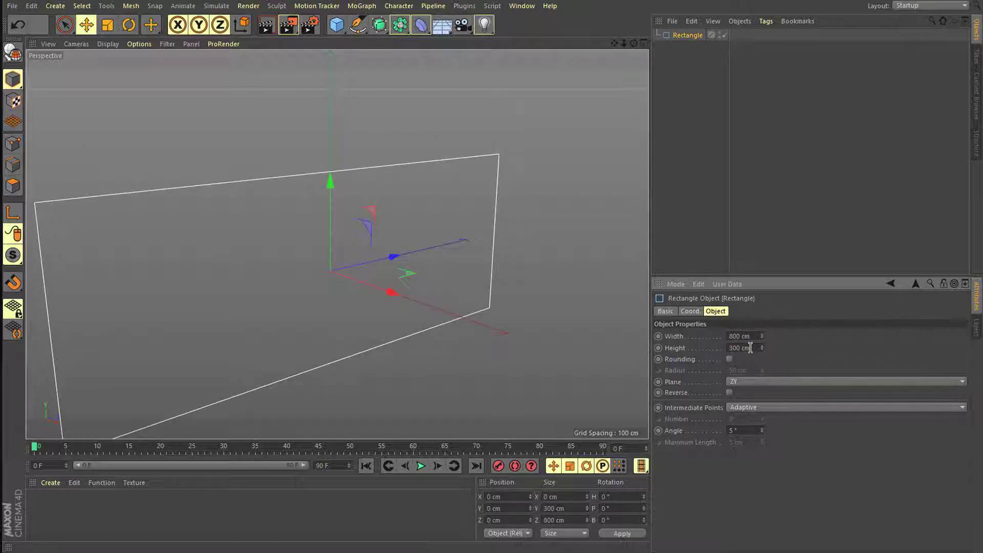
- Set the rectangle's height to 600 cm
click(757, 349)
text(600)
key(Return)
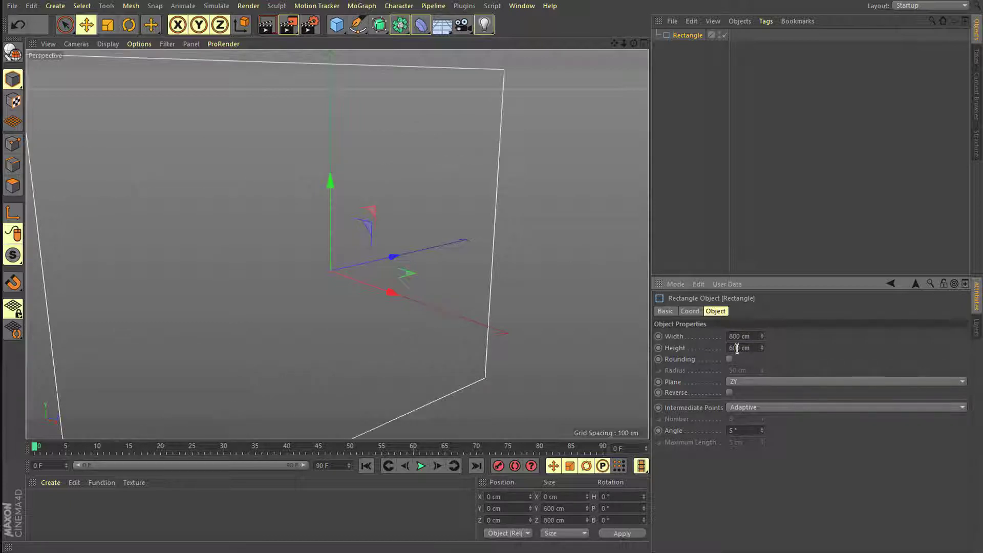
- Set the rectangle's Y position to 300 cm so its lower edge rests on the ground plane
click(755, 348)
click(521, 510)
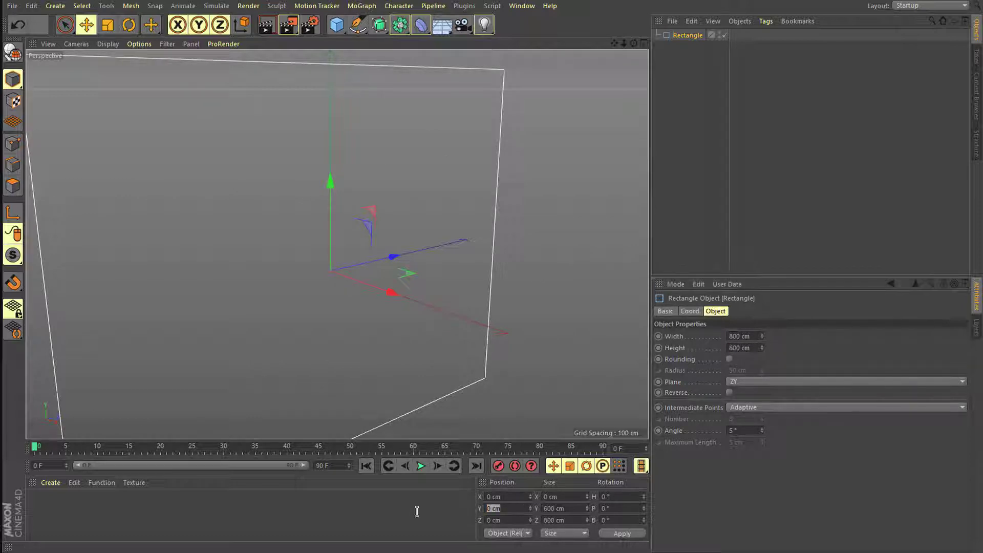
text(300)
key(Return)
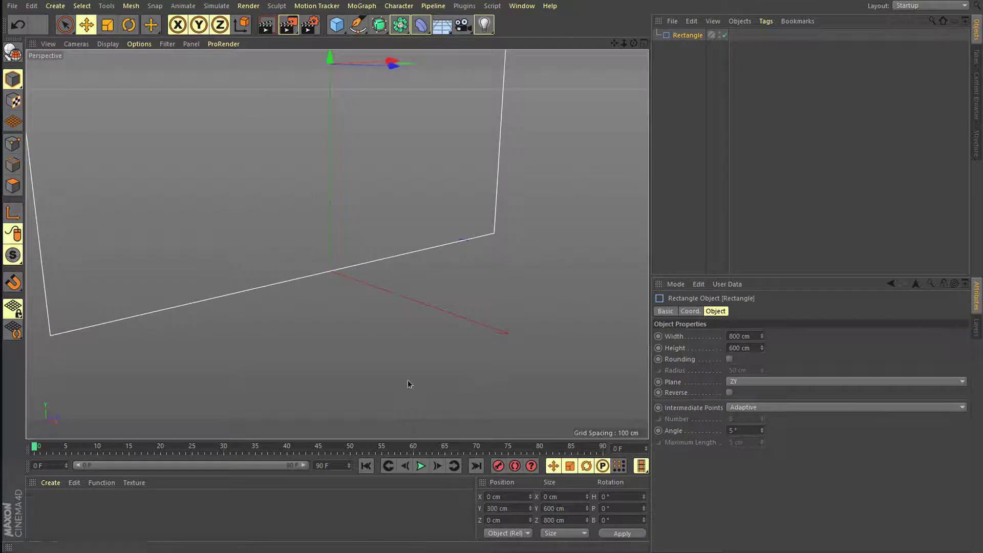
mouse_move(408, 383)
alt+mouse_down()
mouse_move(254, 167)
mouse_move(290, 244)
mouse_move(317, 149)
mouse_move(353, 241)
alt+mouse_up()
drag(378, 282, 248, 322)
key(ctrl+z)
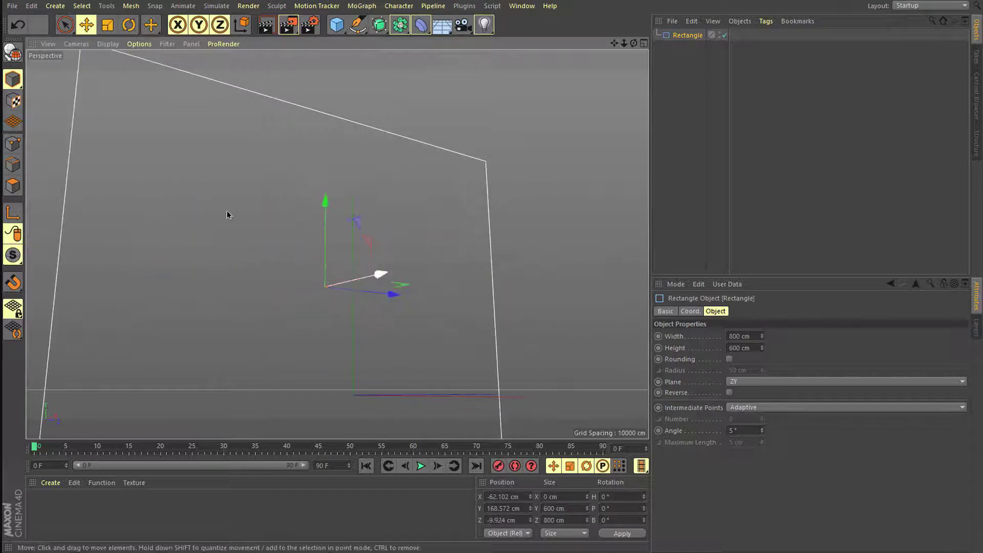
click(20, 26)
click(15, 34)
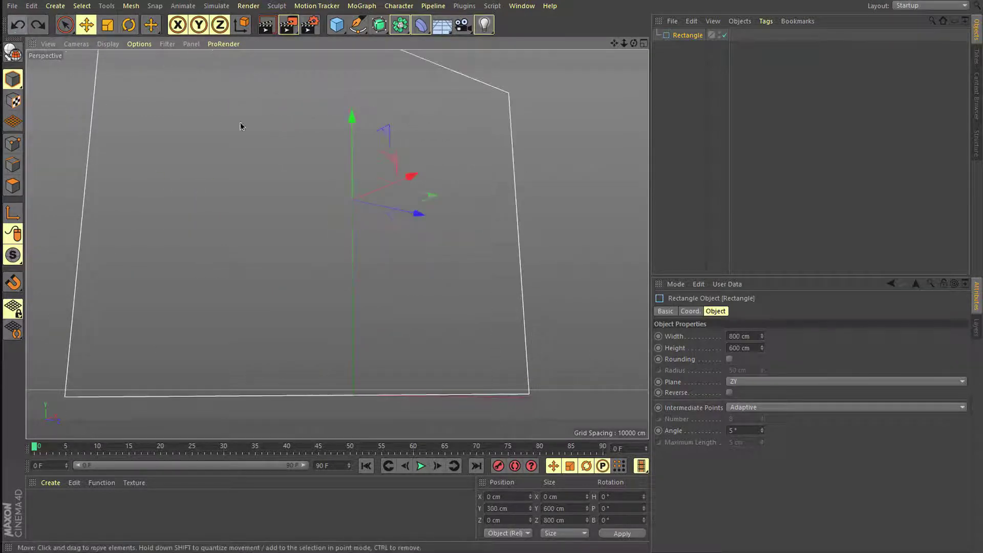
- Rotate the rectangle around its vertical axis to a heading of -180°
alt+drag(339, 232, 381, 281)
alt+drag(250, 104, 307, 215)
click(129, 25)
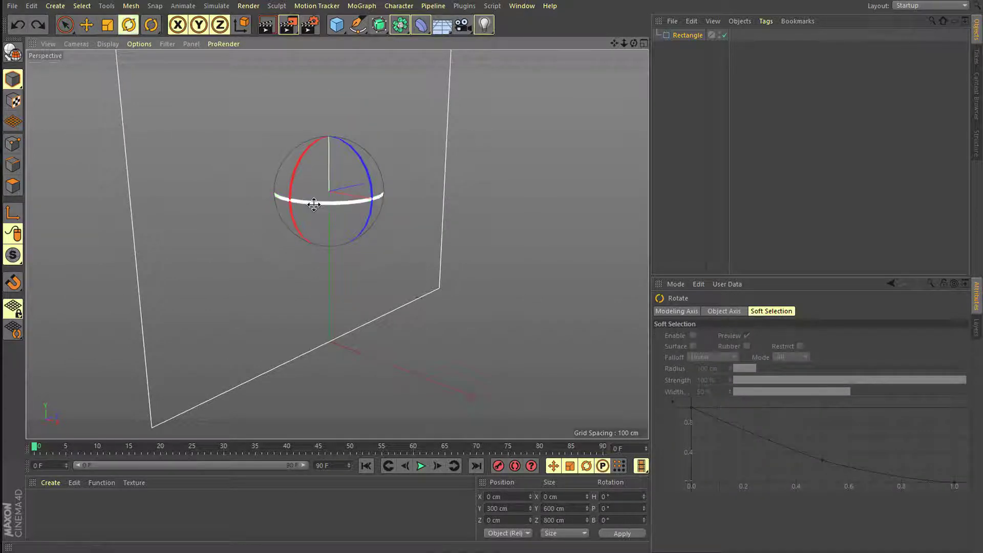
drag(314, 204, 36, 192)
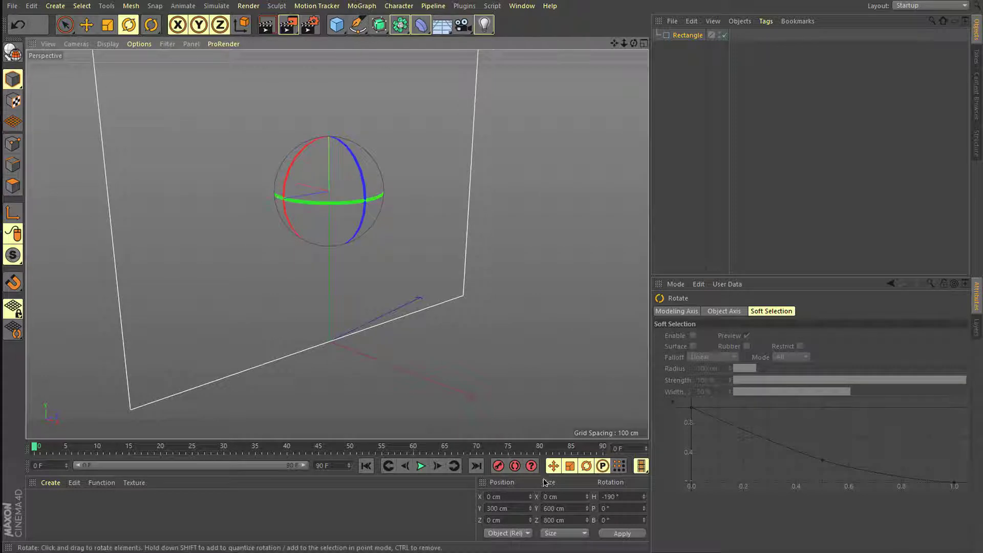
drag(625, 496, 546, 491)
key(BackSpace)
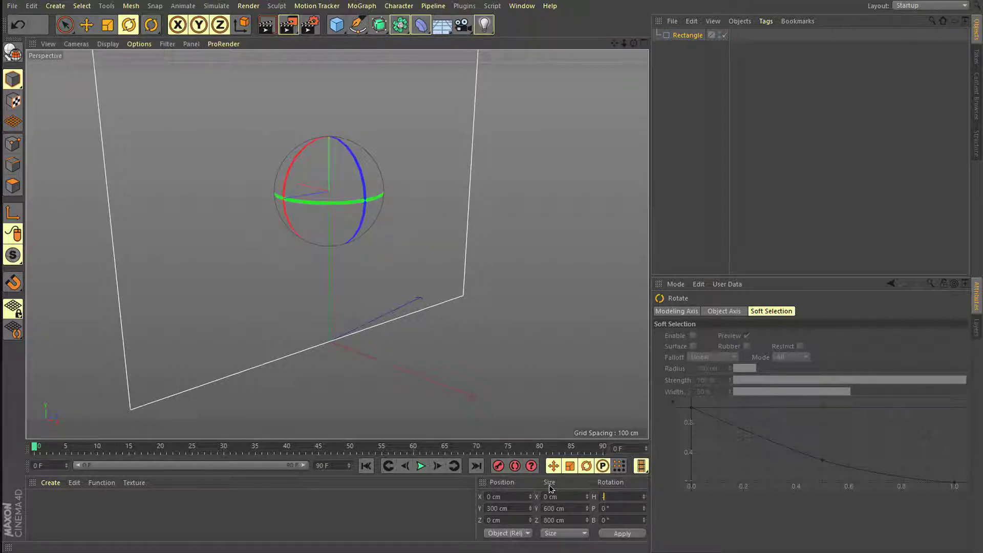
text(-180)
key(Return)
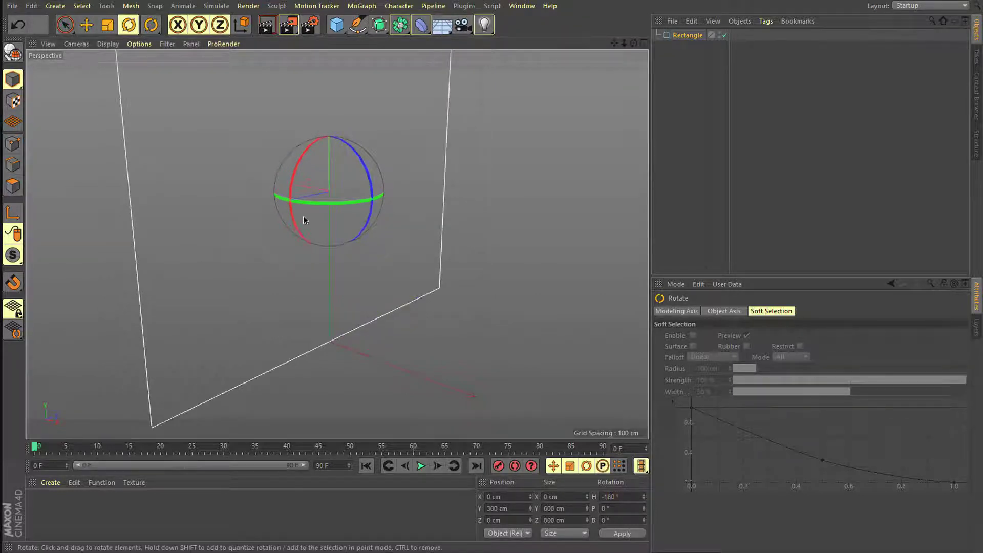
- Enable rounding on the rectangle spline's corners
drag(327, 205, 321, 226)
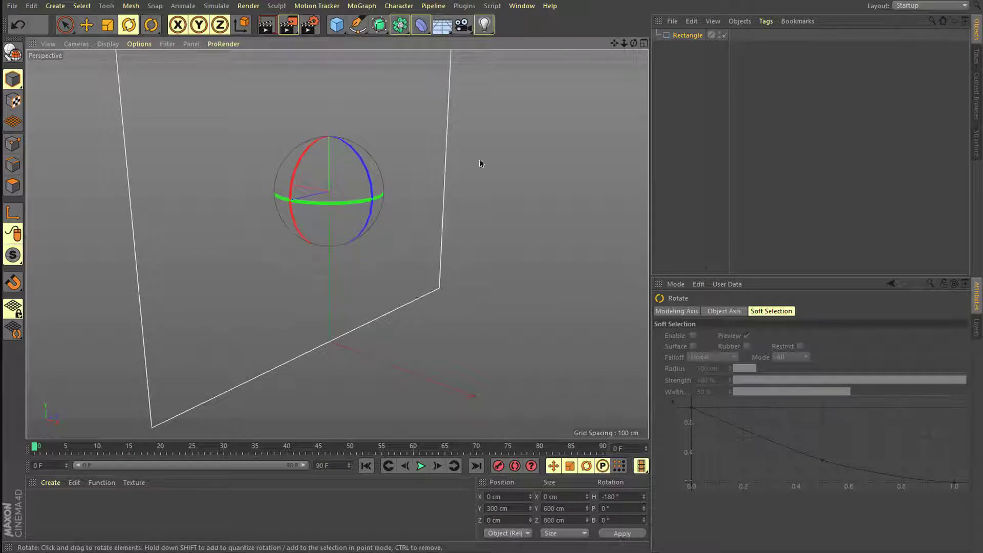
click(670, 71)
scroll(394, 154, down, 5)
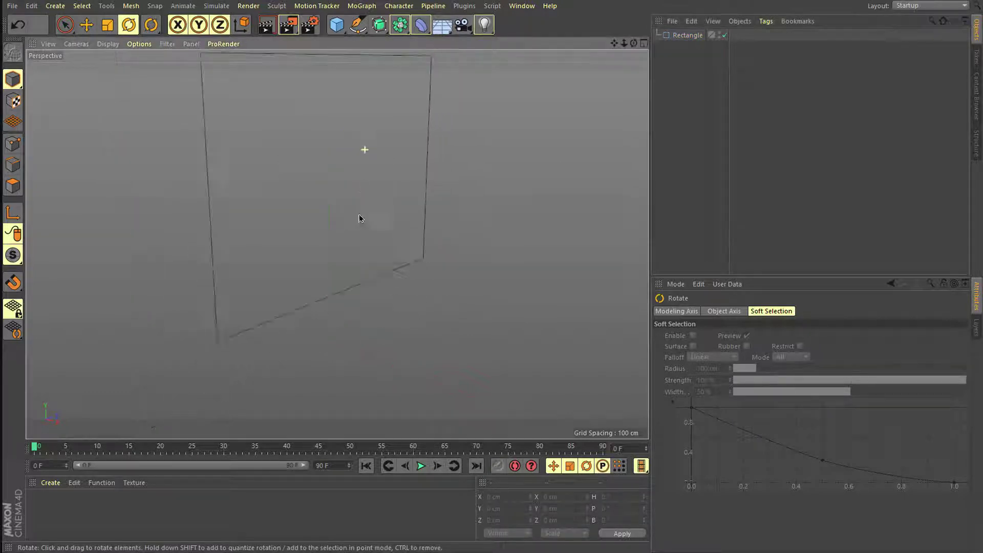
click(683, 36)
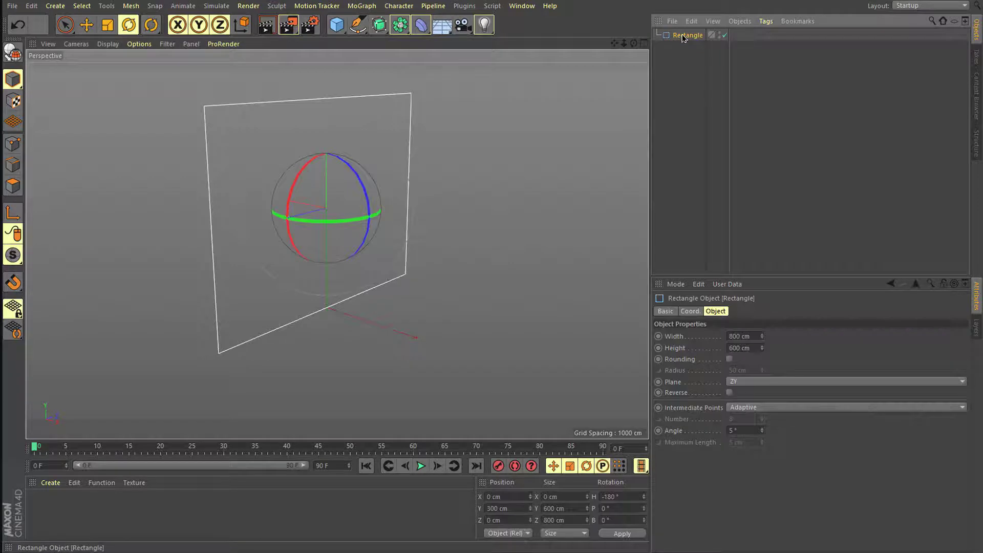
click(730, 359)
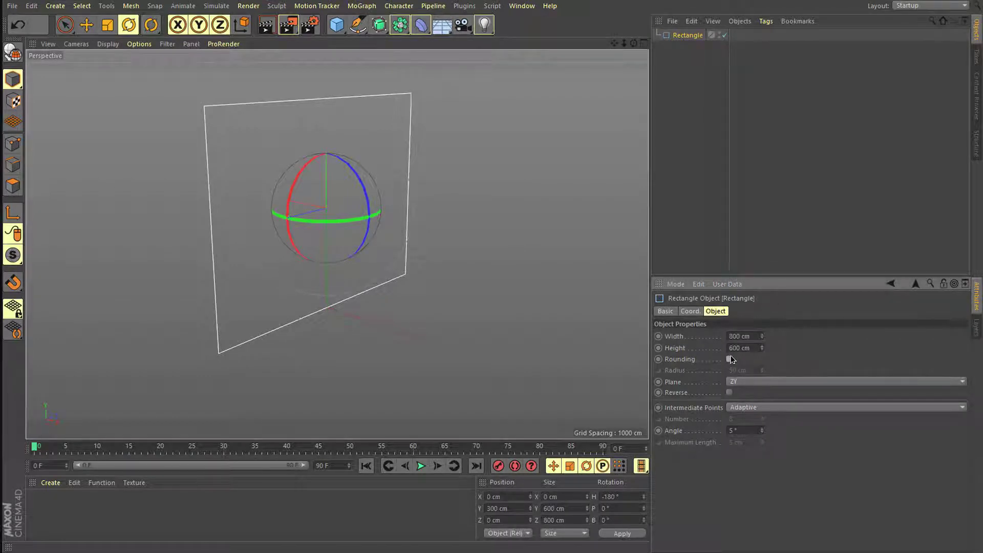
click(669, 171)
alt+drag(323, 193, 145, 294)
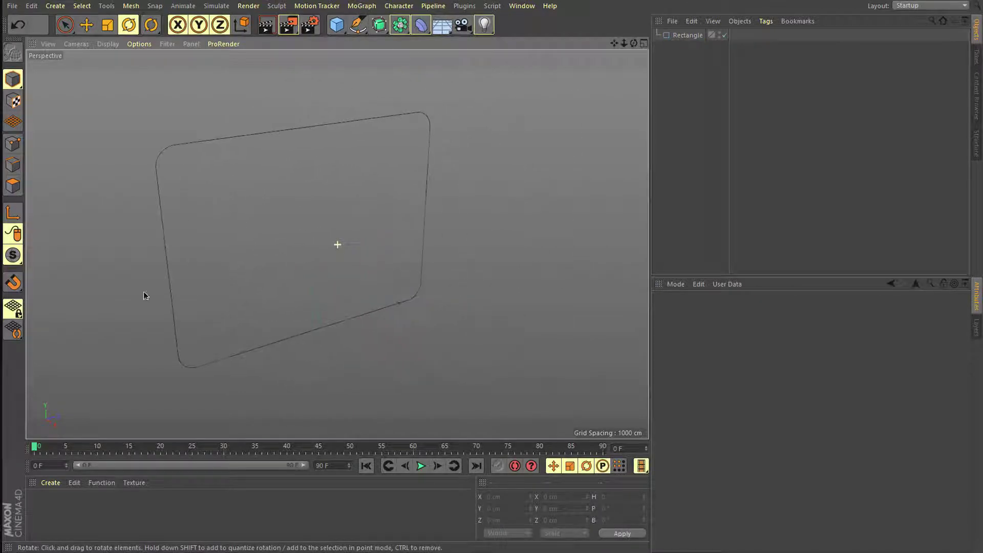
- Convert the rounded rectangle to an editable spline and show its points in Point mode
click(13, 144)
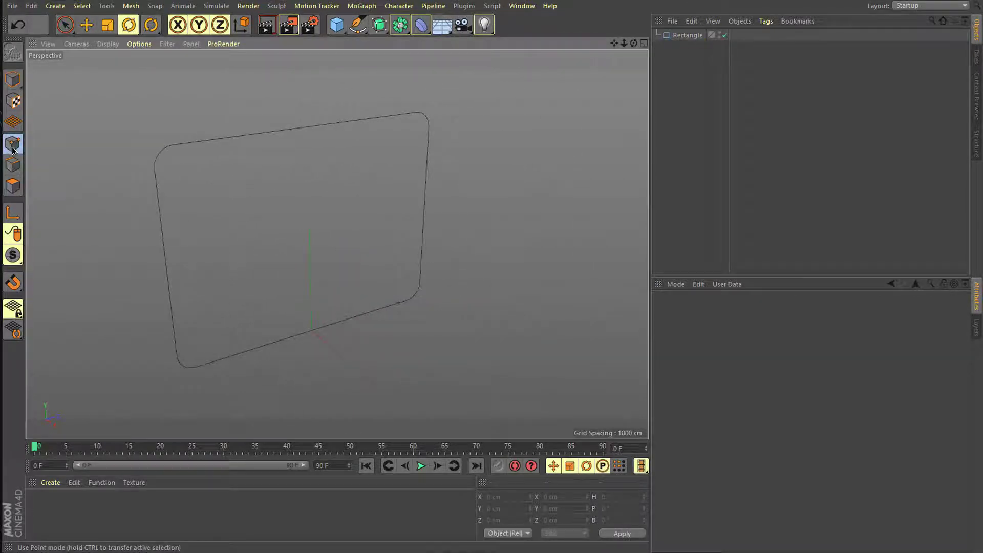
click(682, 36)
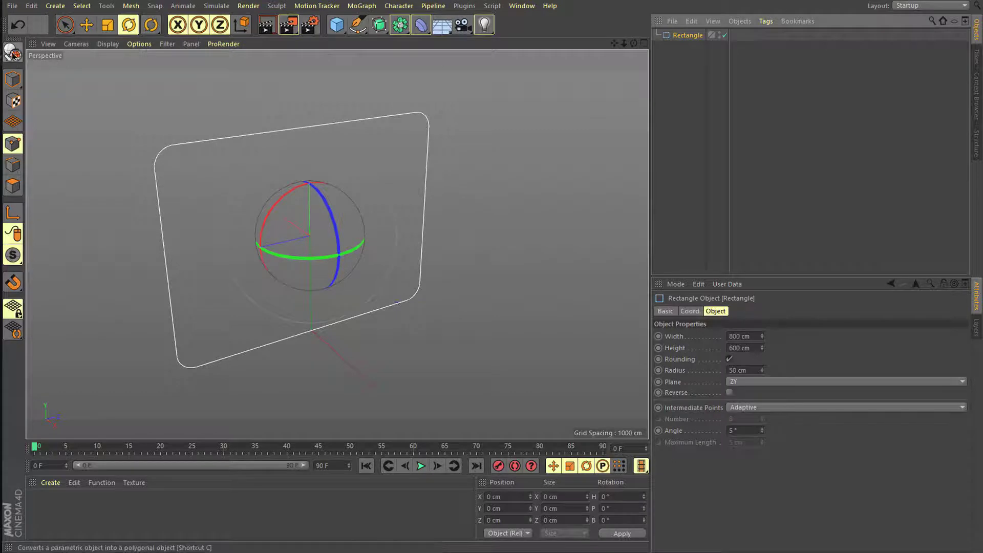
click(12, 53)
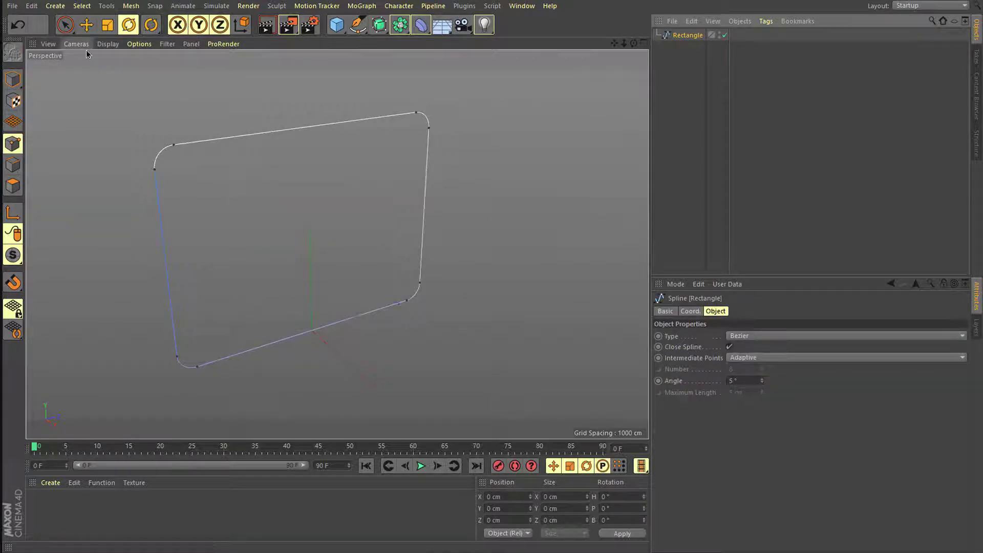
key(ctrl+z)
key(c)
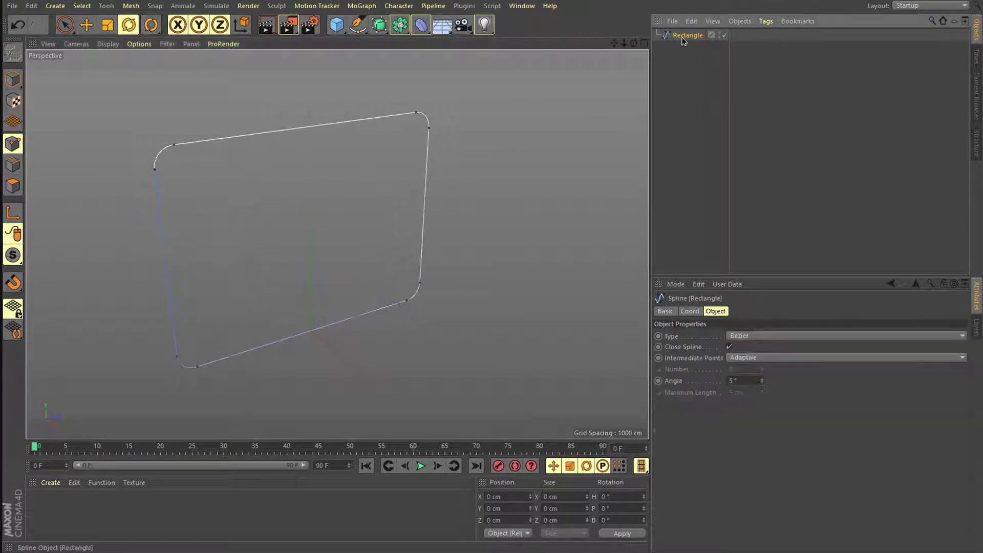
- Delete the two end points of the spline's near vertical edge and turn off Close Spline to open that side
double_click(155, 172)
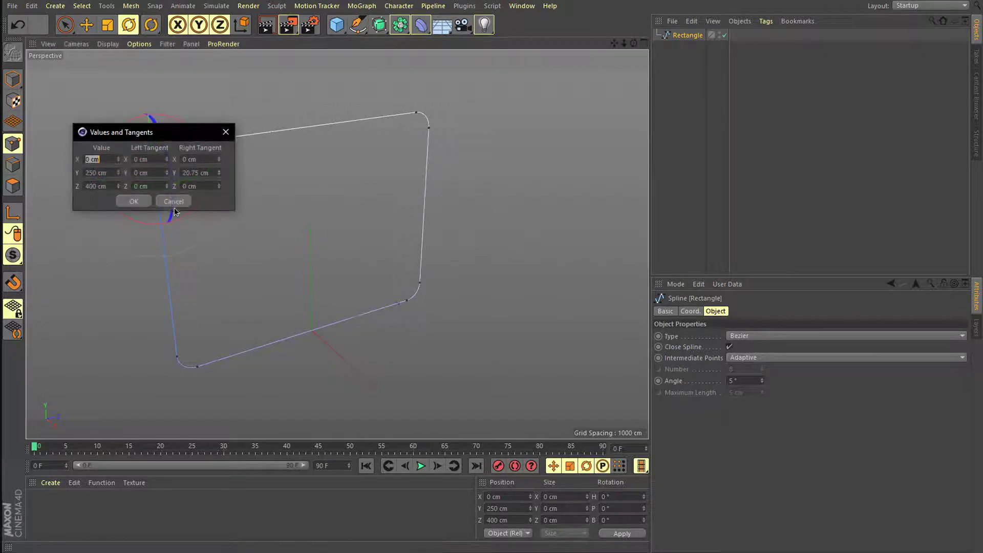
click(172, 202)
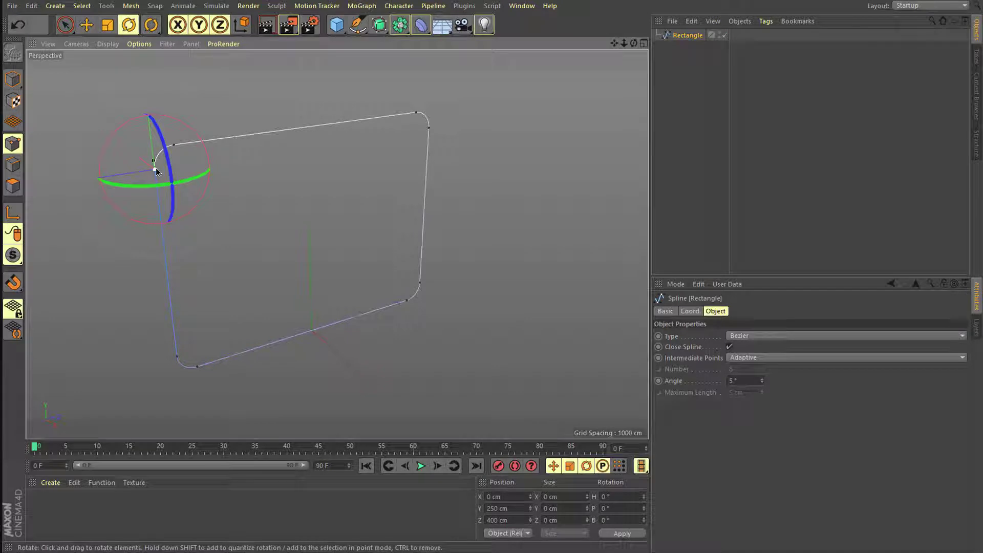
key(Delete)
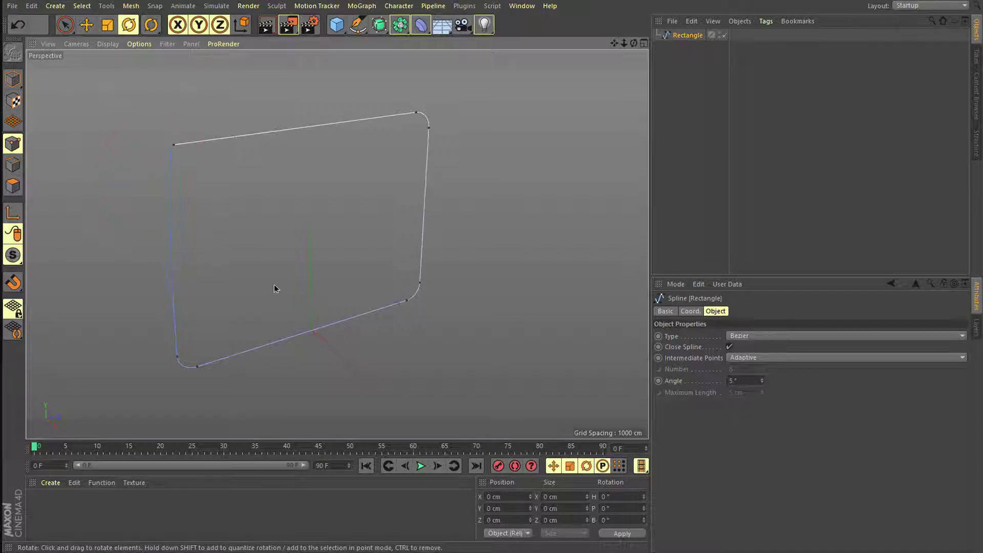
click(178, 357)
key(Delete)
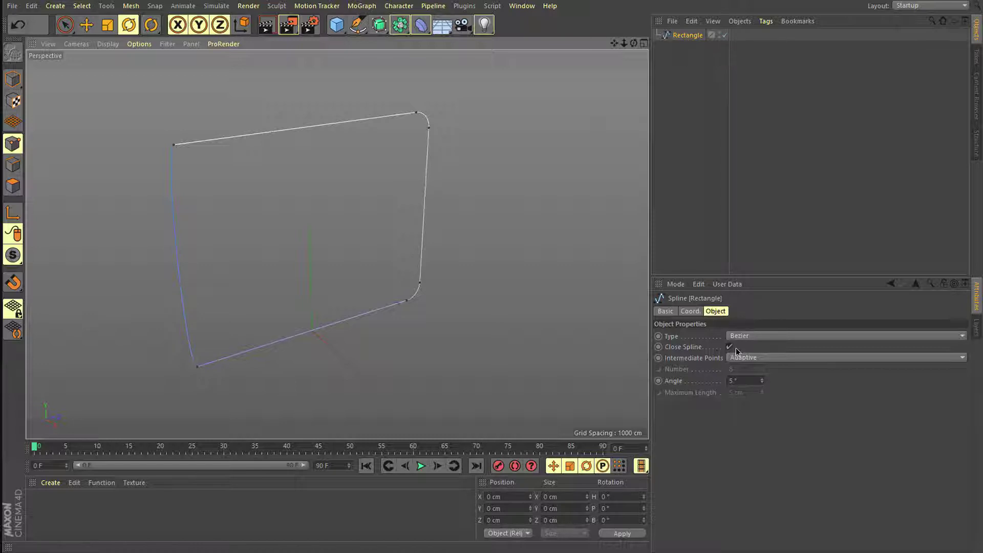
click(666, 160)
alt+drag(386, 246, 495, 232)
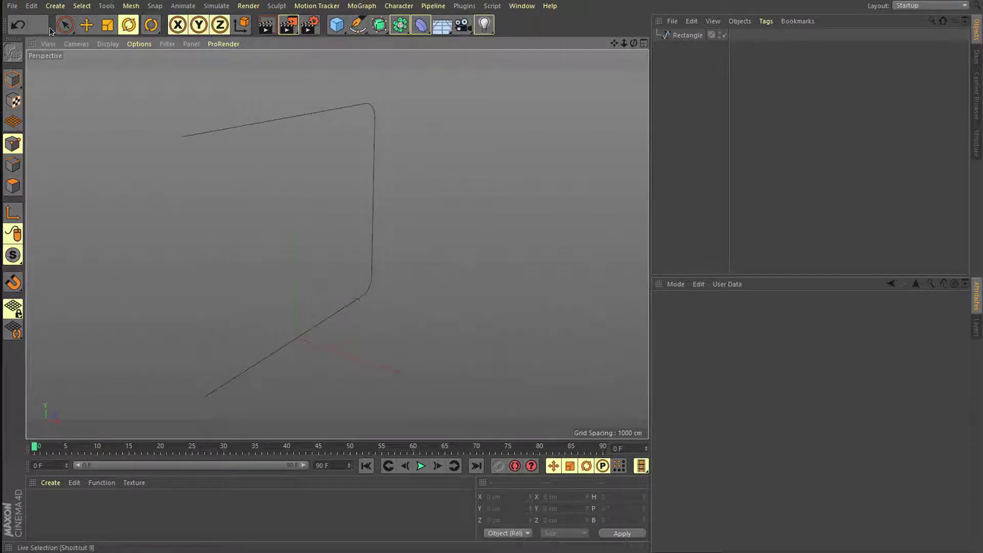
- Select the whole open spline in Model mode with the Move tool active
click(86, 25)
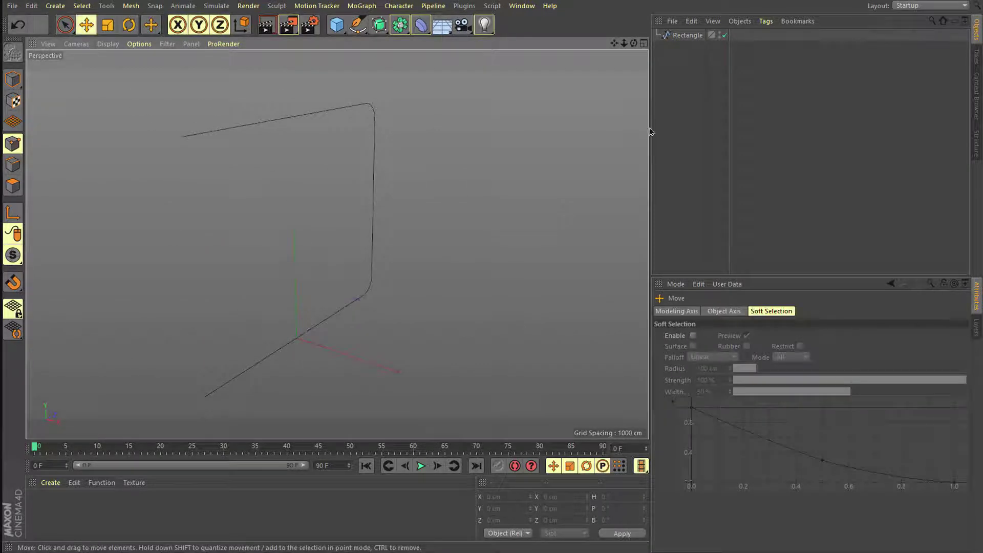
click(686, 35)
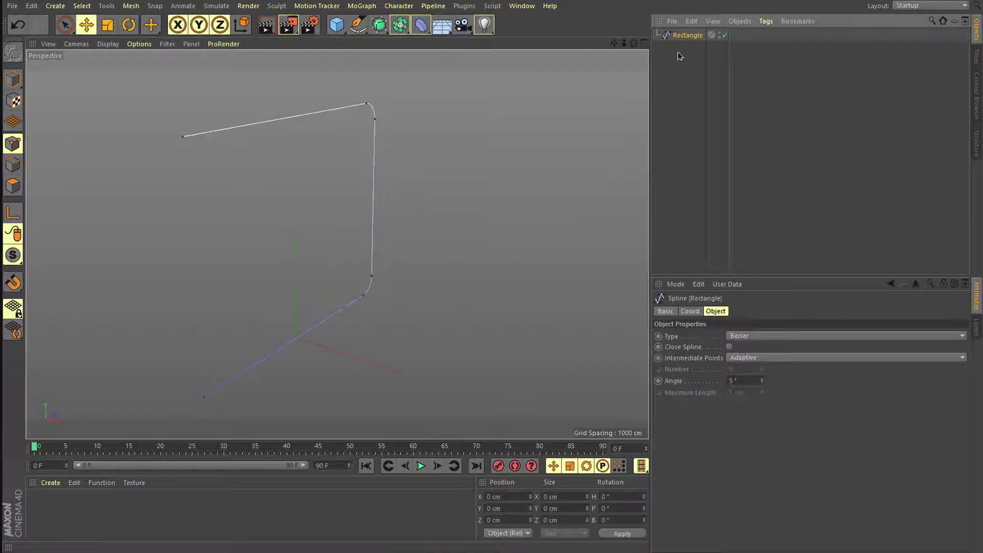
click(13, 80)
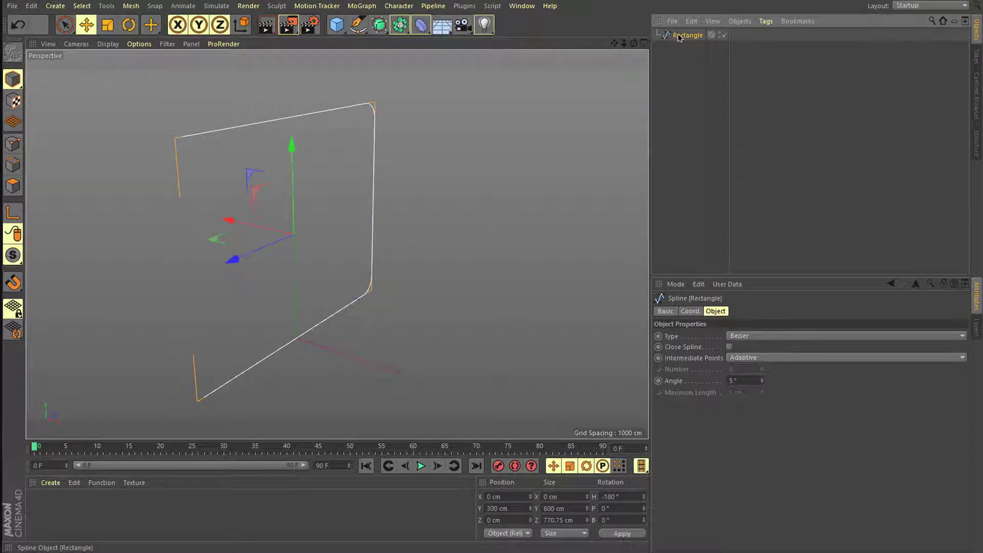
key(ctrl+c)
key(ctrl+v)
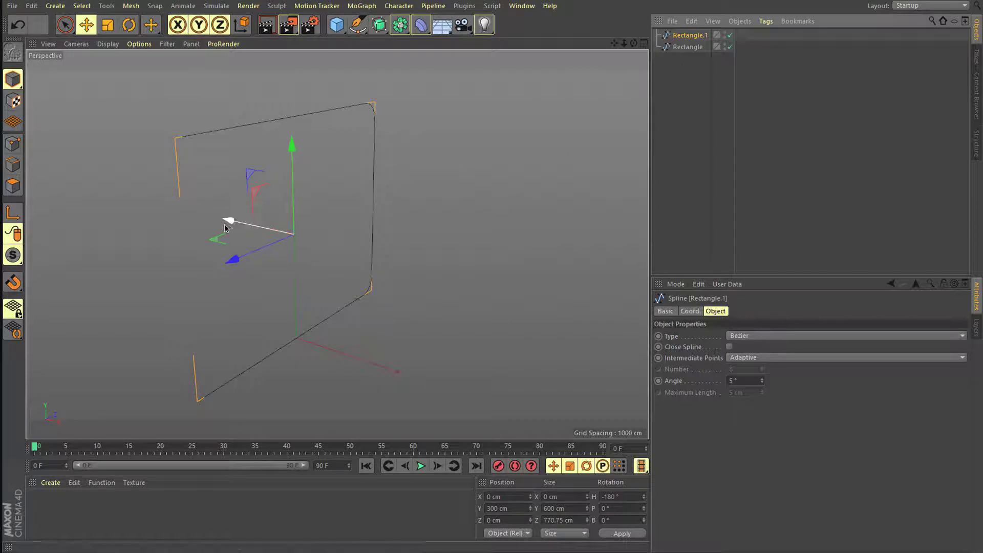
drag(225, 222, 379, 282)
key(ctrl+z)
key(ctrl+z)
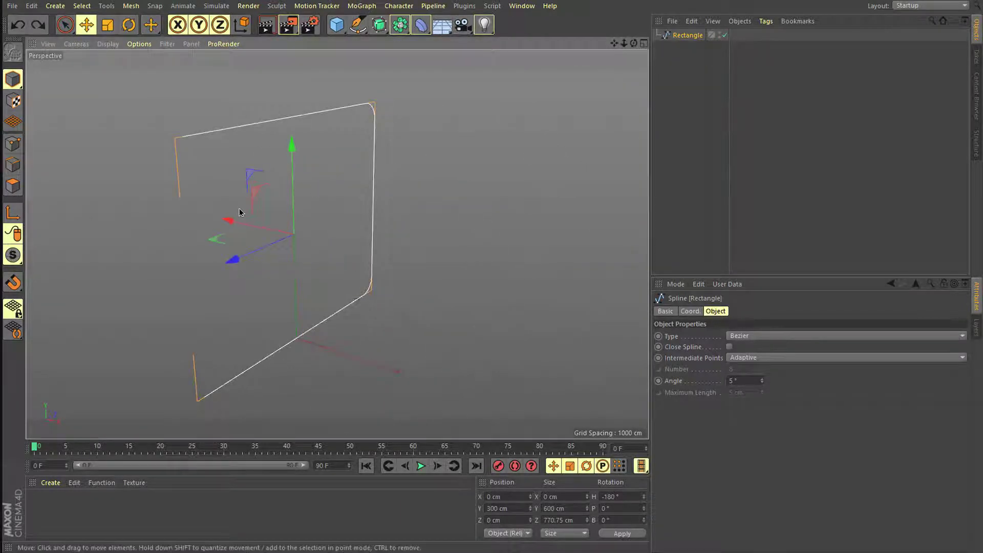
- Offset the open spline along negative X and place a duplicate on the opposite side at about X 860 cm
drag(248, 225, 116, 137)
drag(95, 193, 567, 444)
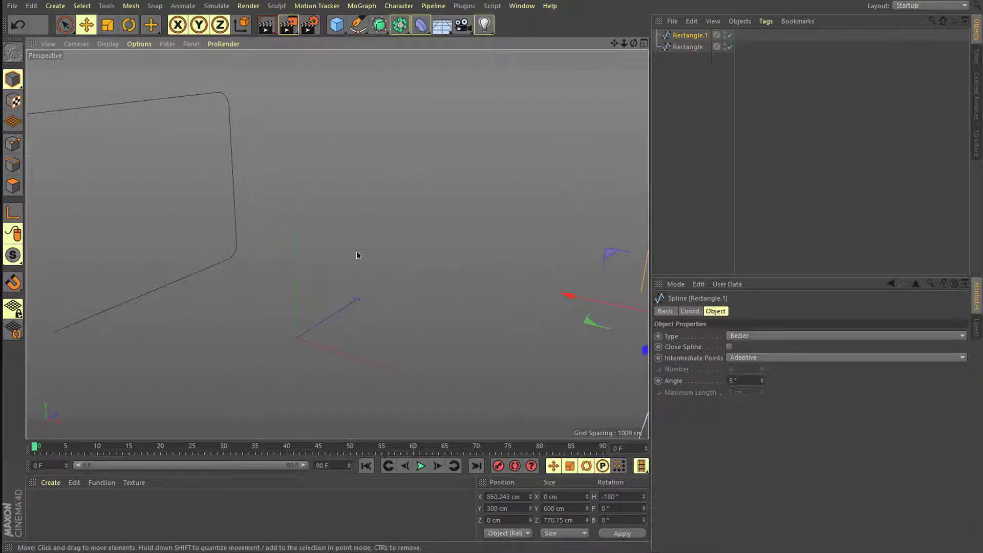
alt+drag(357, 255, 462, 201)
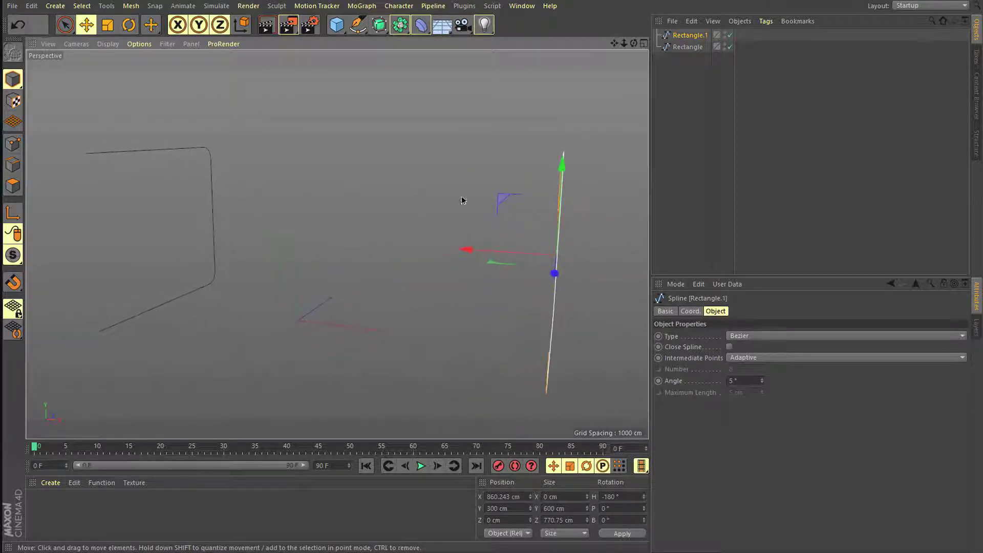
alt+drag(384, 255, 229, 160)
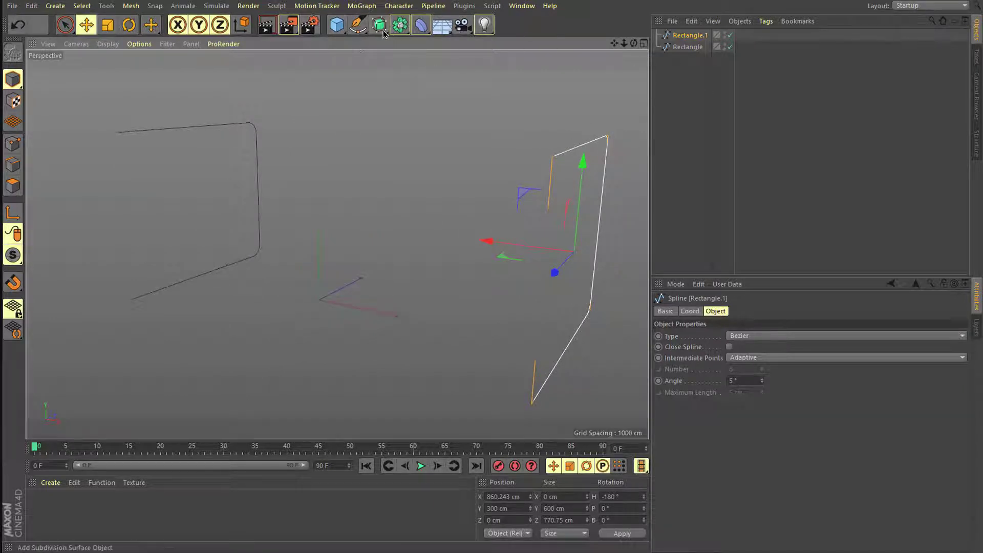
- Add a Loft generator and make both rectangle splines its children to form the backdrop surface
drag(383, 26, 538, 63)
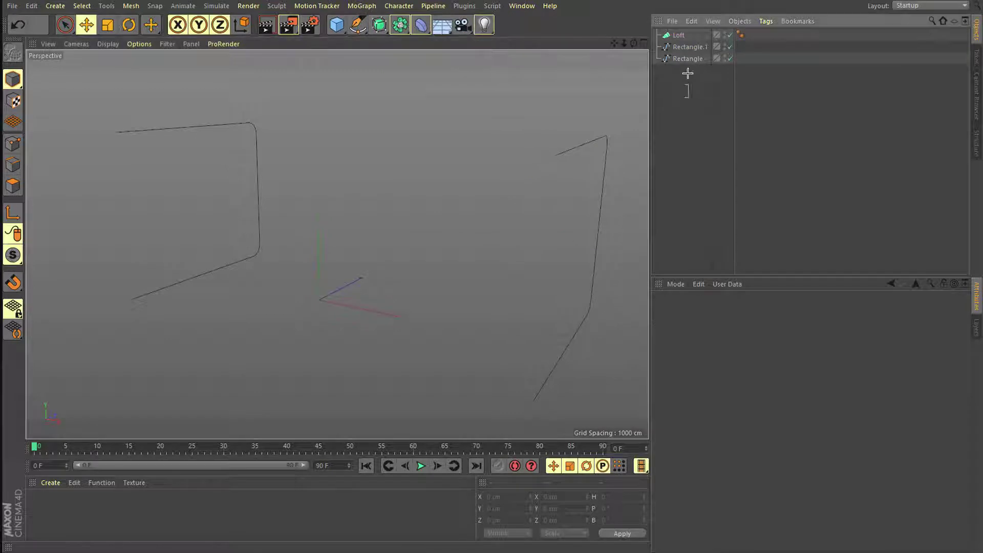
drag(679, 50, 680, 114)
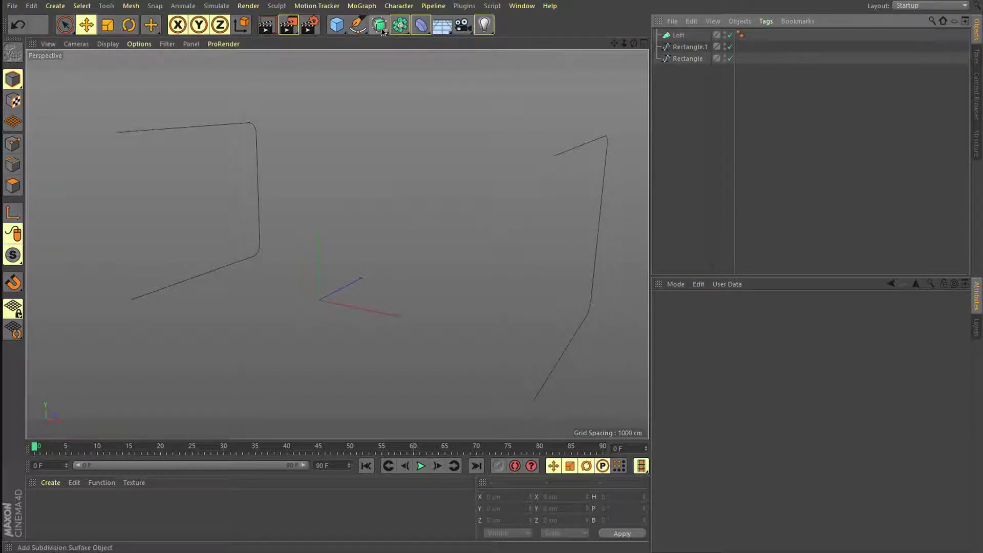
drag(382, 29, 538, 63)
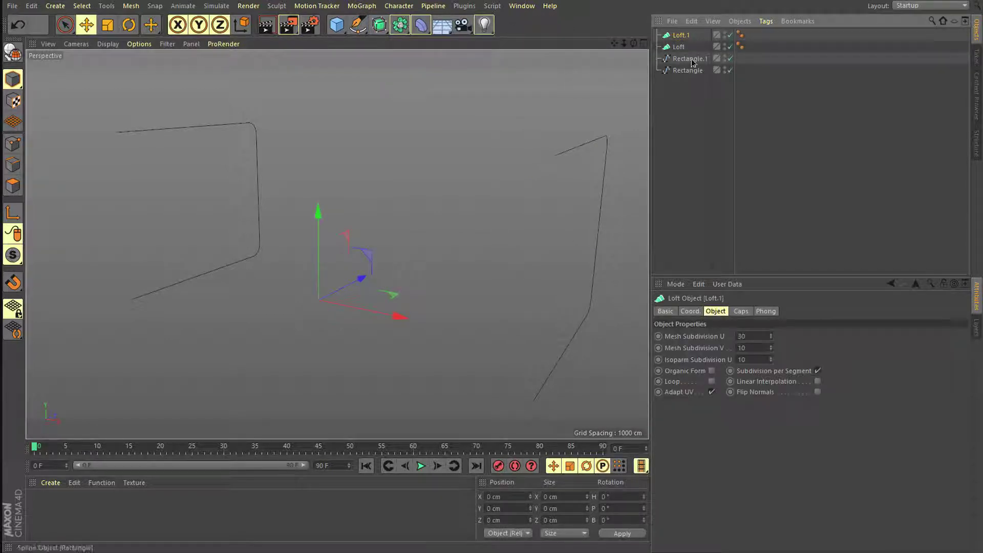
key(Delete)
drag(659, 45, 679, 35)
click(658, 35)
click(678, 35)
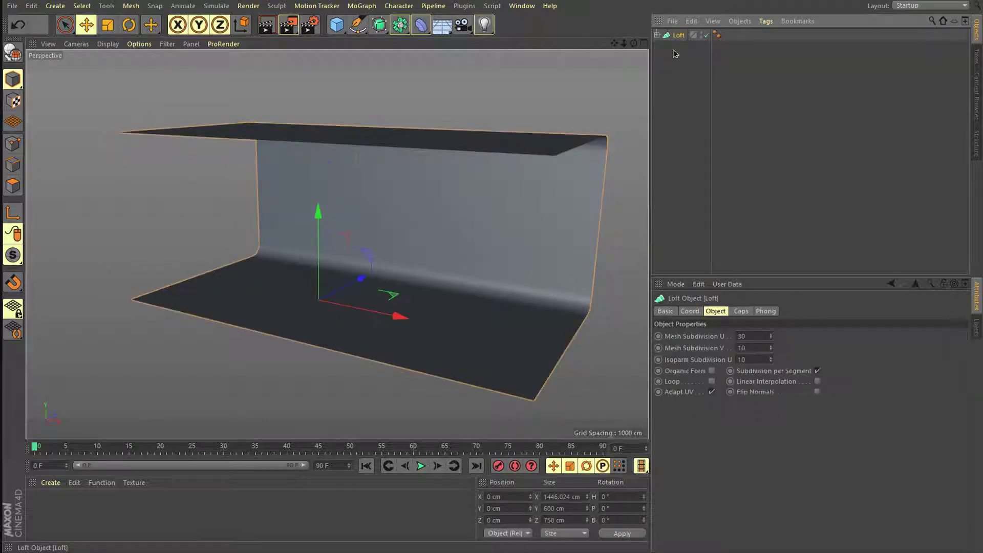
- Widen the loft by moving Rectangle.1 outward to about X 917 cm and the other spline farther out on the opposite side
alt+right_drag(382, 217, 375, 159)
alt+drag(341, 168, 379, 170)
alt+drag(260, 143, 263, 165)
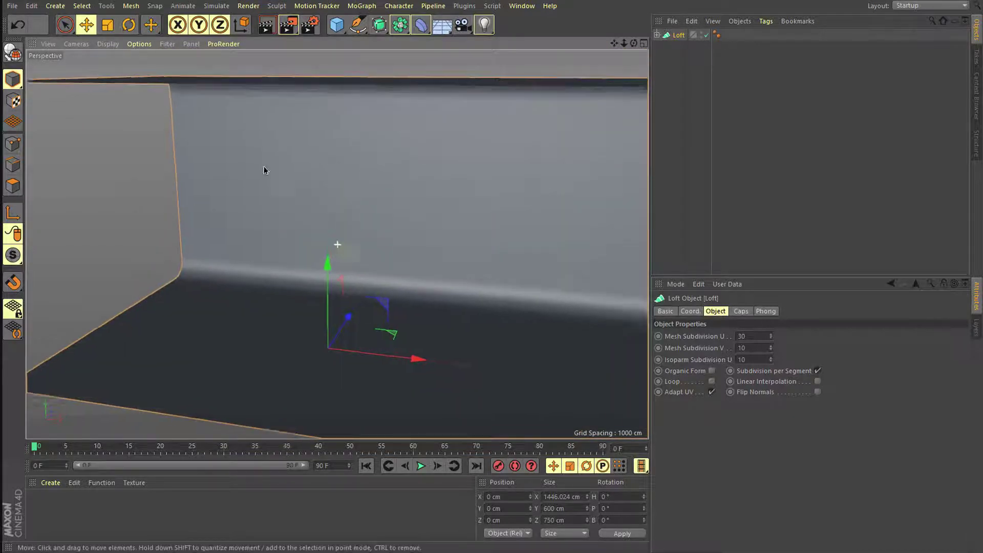
alt+middle_drag(341, 207, 309, 174)
alt+right_drag(309, 173, 302, 219)
alt+drag(302, 219, 301, 179)
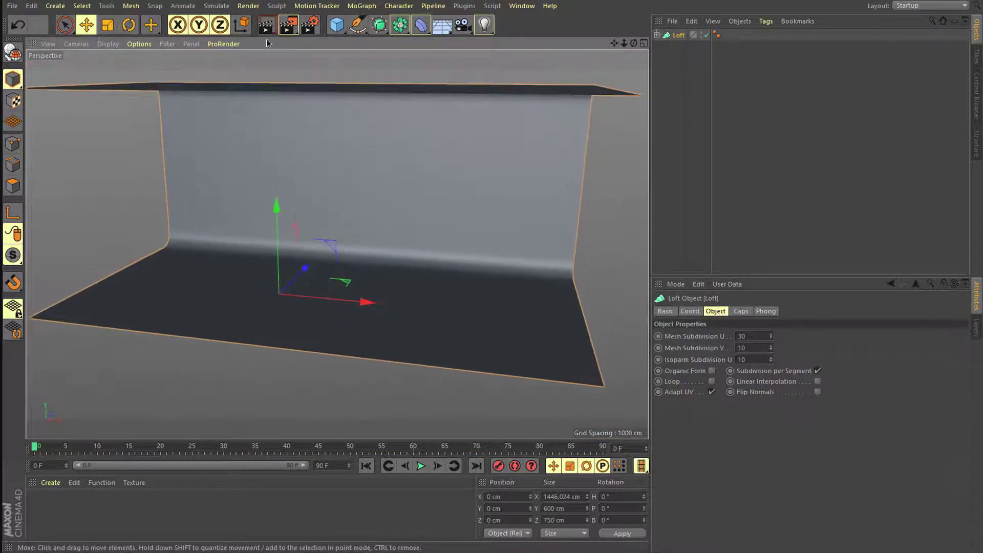
click(657, 35)
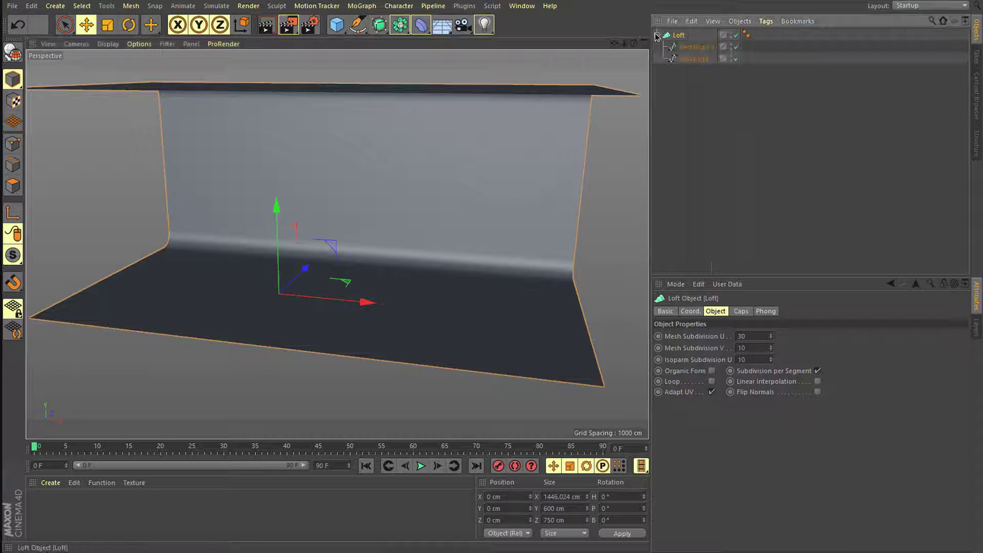
click(681, 47)
drag(508, 209, 588, 212)
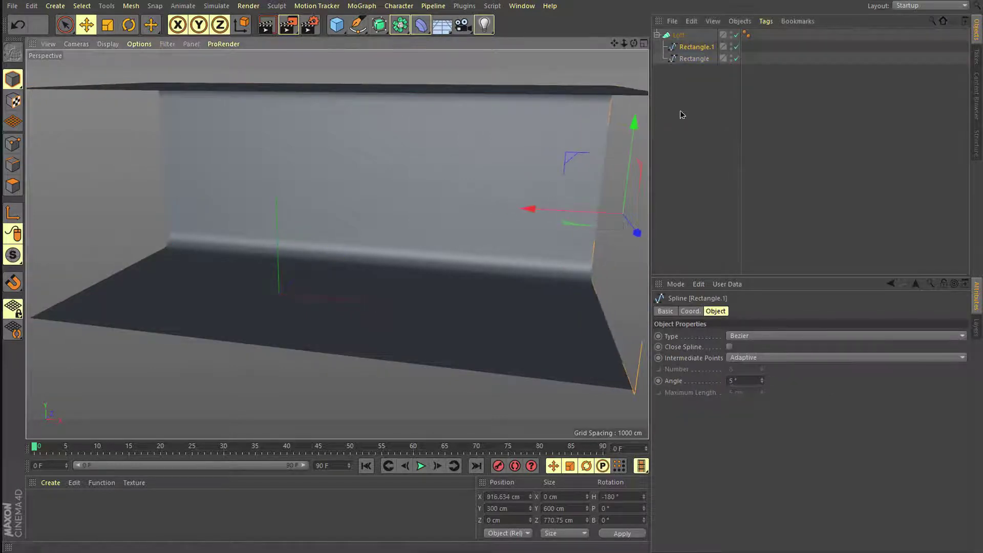
click(693, 59)
drag(62, 184, 58, 183)
click(523, 72)
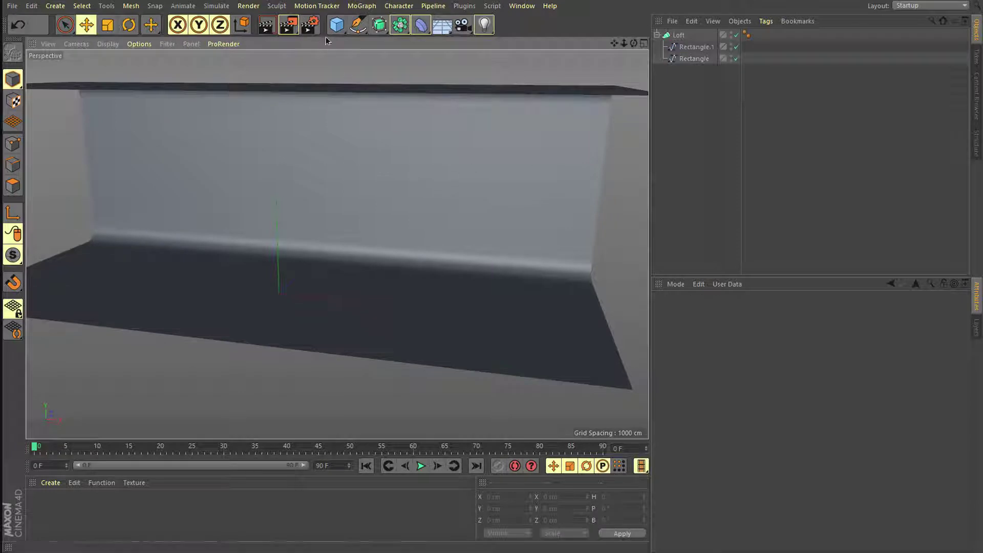
- Add a Sphere primitive at the scene centre and set its radius to 90 cm
drag(336, 24, 491, 20)
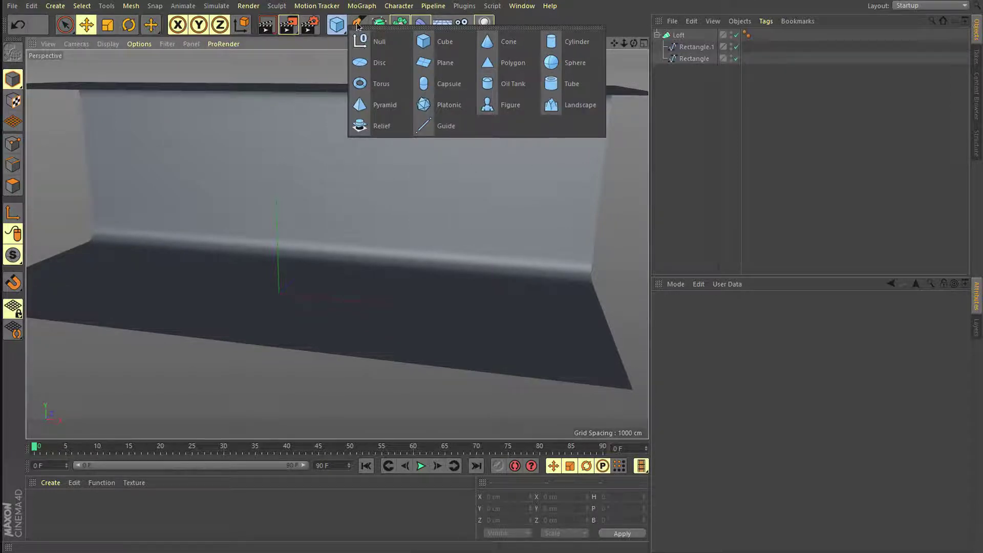
click(583, 64)
click(680, 38)
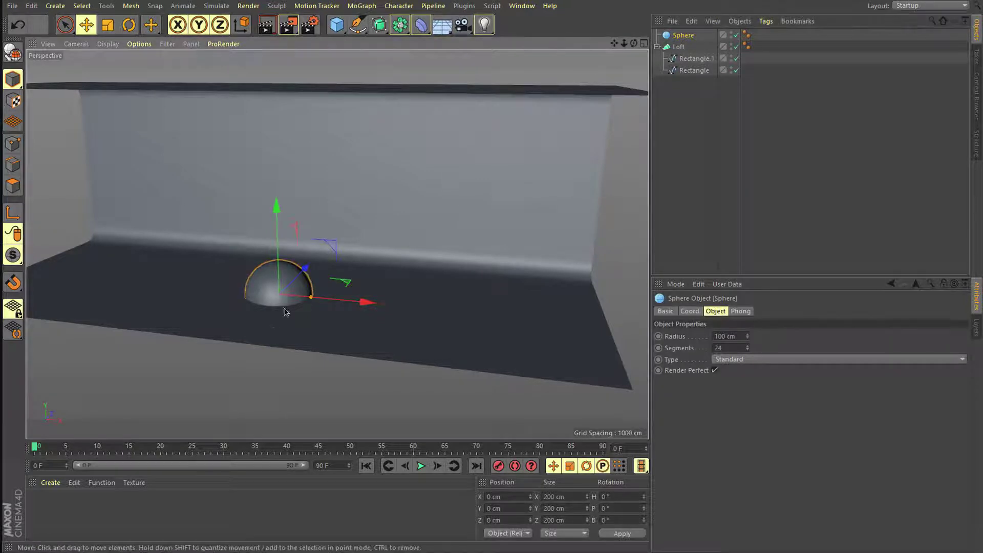
alt+right_drag(288, 299, 310, 173)
click(725, 335)
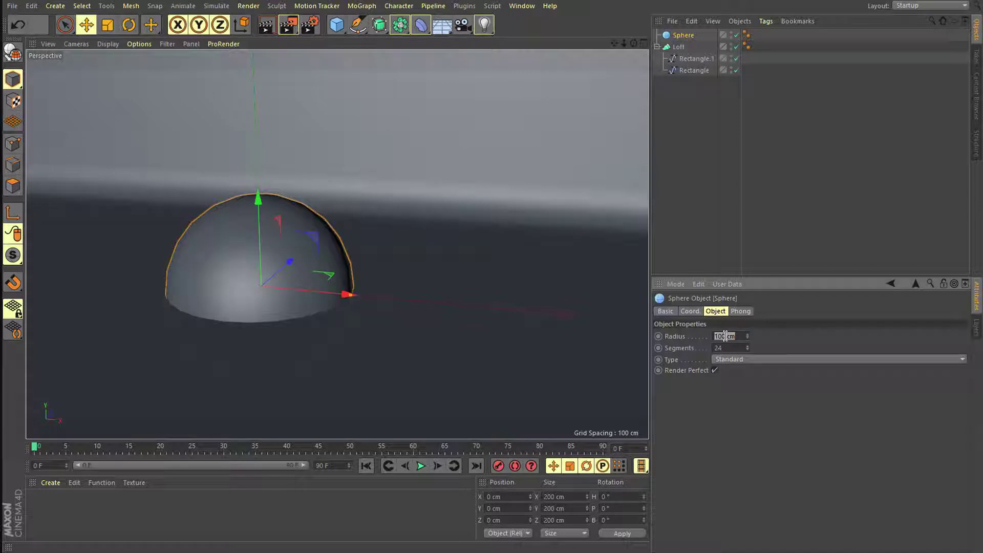
key(Return)
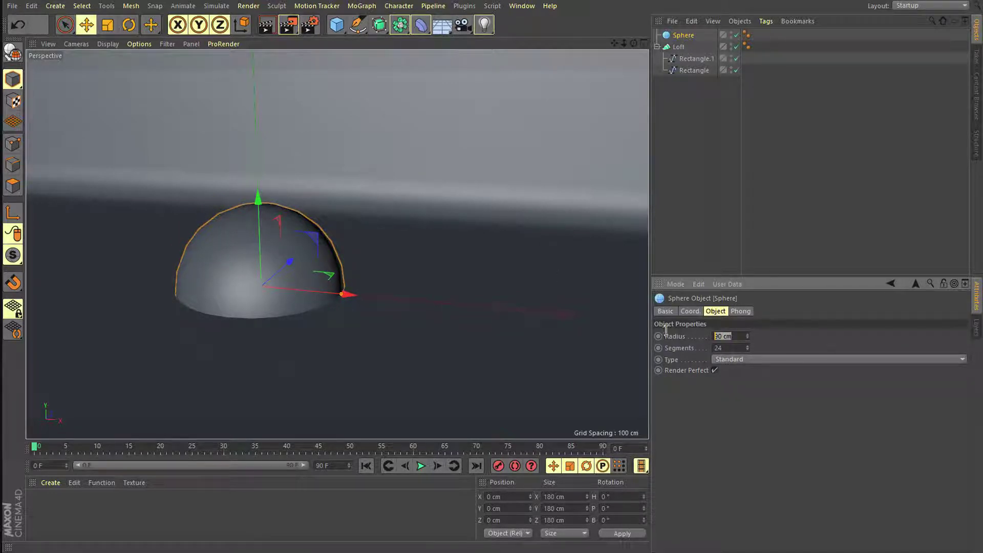
- Raise the sphere above the backdrop floor by setting its Y position to 110 cm
click(514, 508)
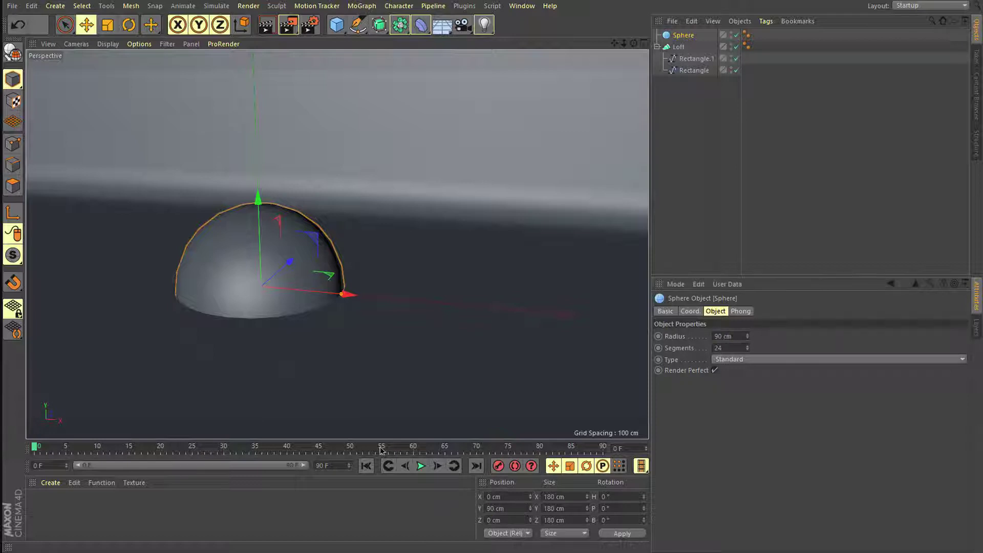
key(Return)
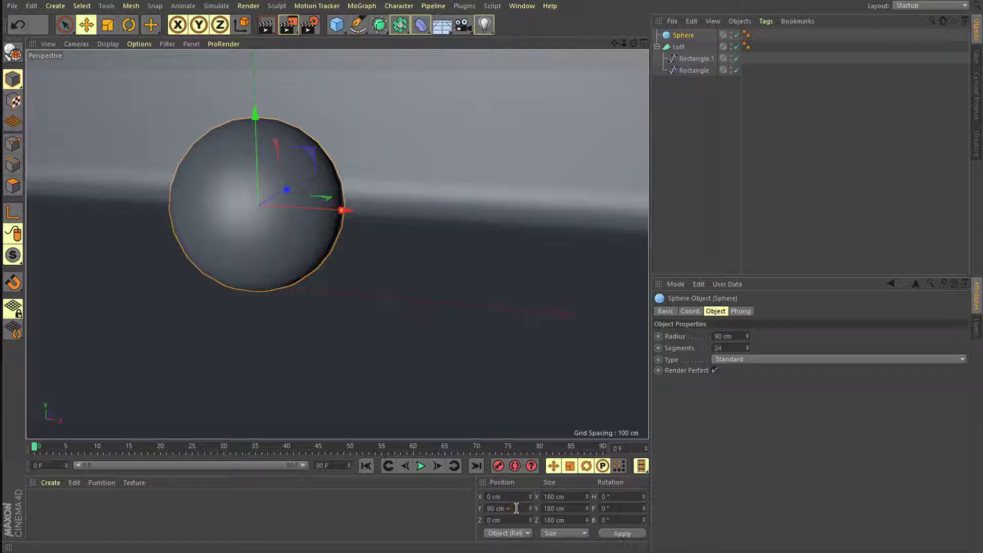
text(+10)
key(Return)
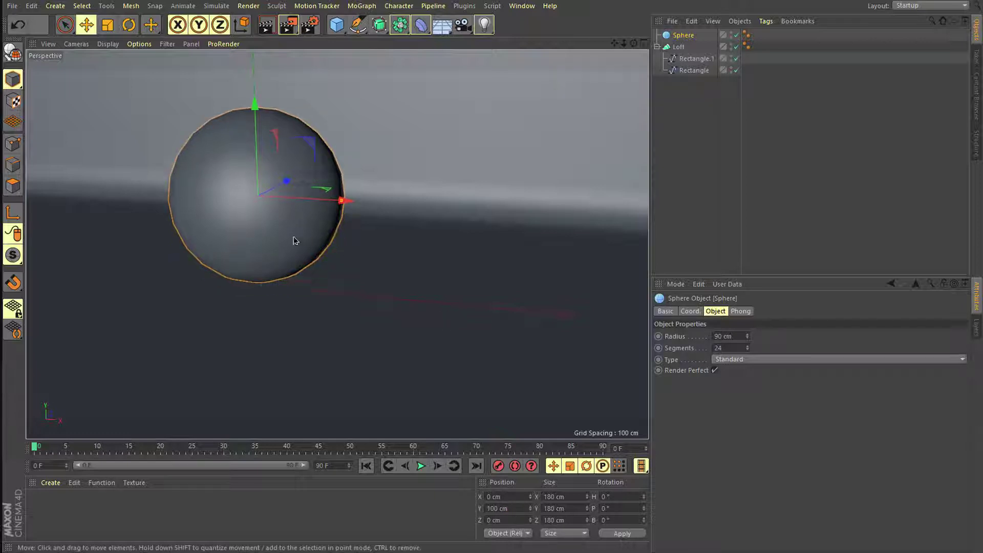
alt+drag(295, 241, 317, 215)
click(512, 508)
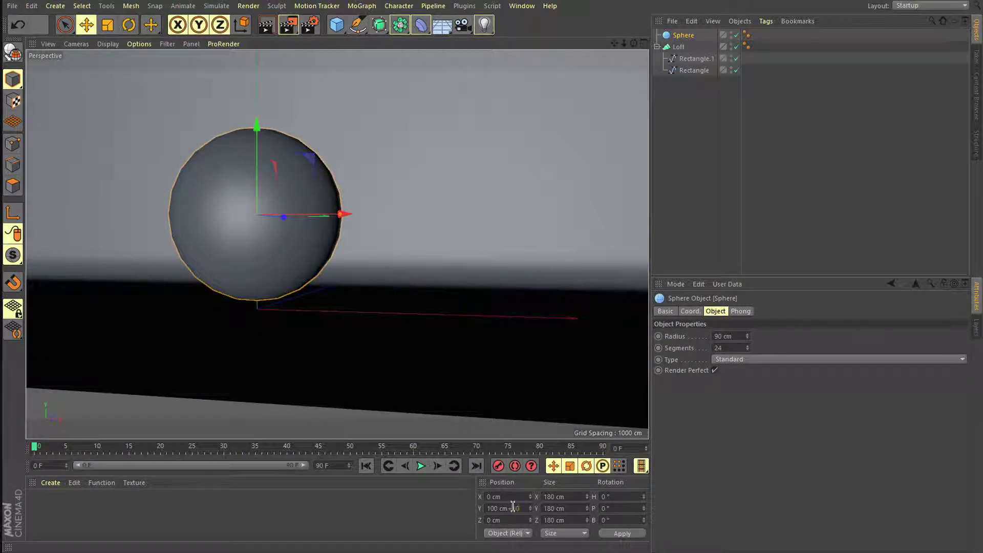
text(+10)
key(Return)
alt+drag(285, 244, 332, 200)
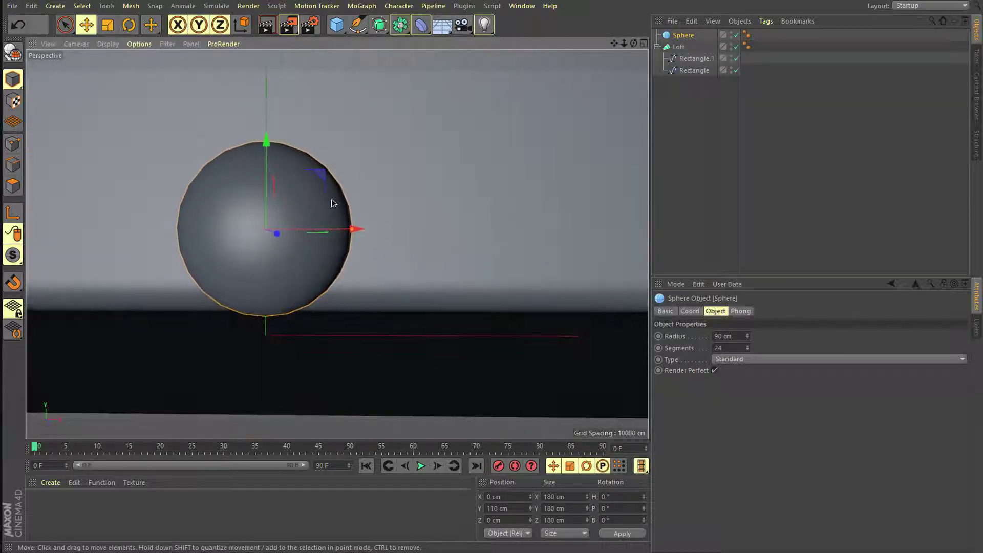
- Add a Platonic primitive to the scene
click(337, 24)
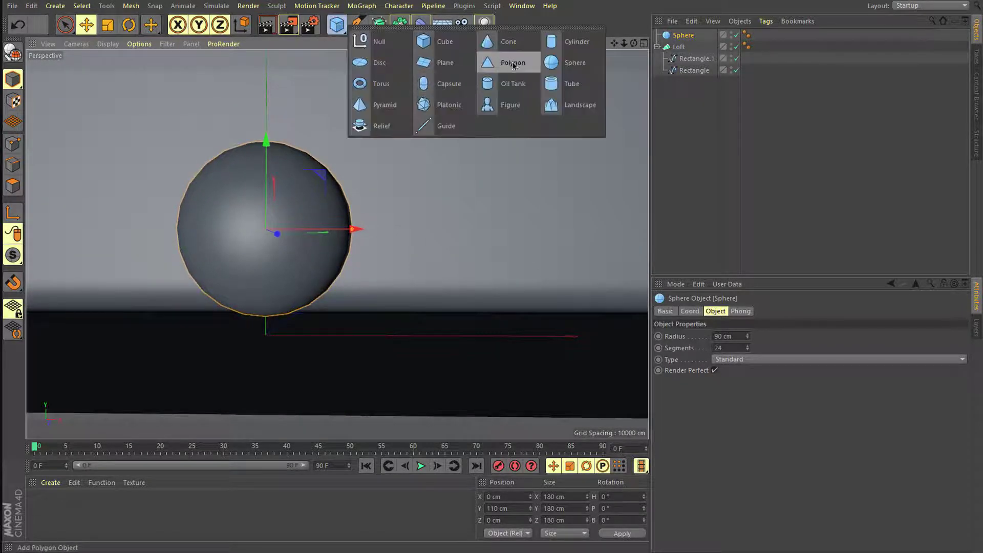
click(427, 104)
click(474, 196)
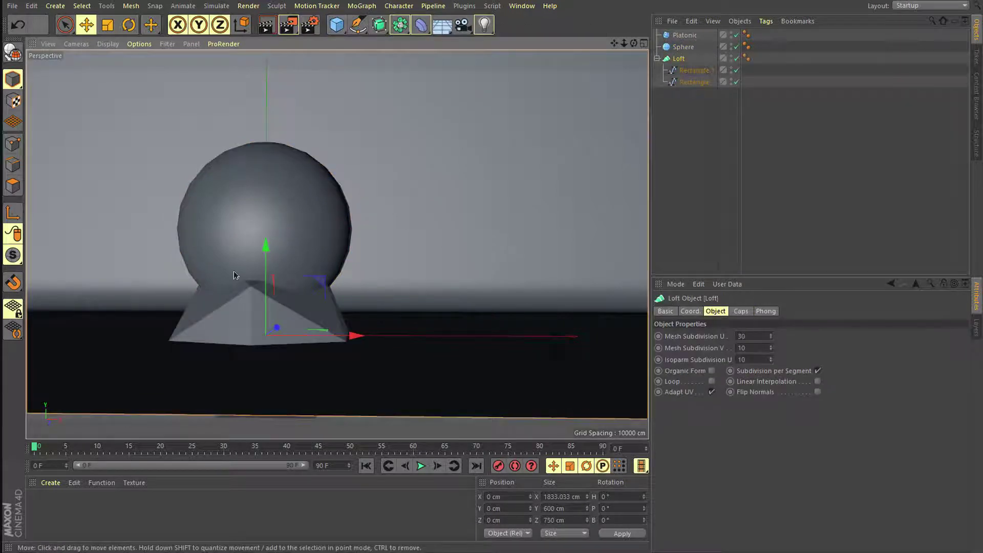
drag(262, 254, 266, 146)
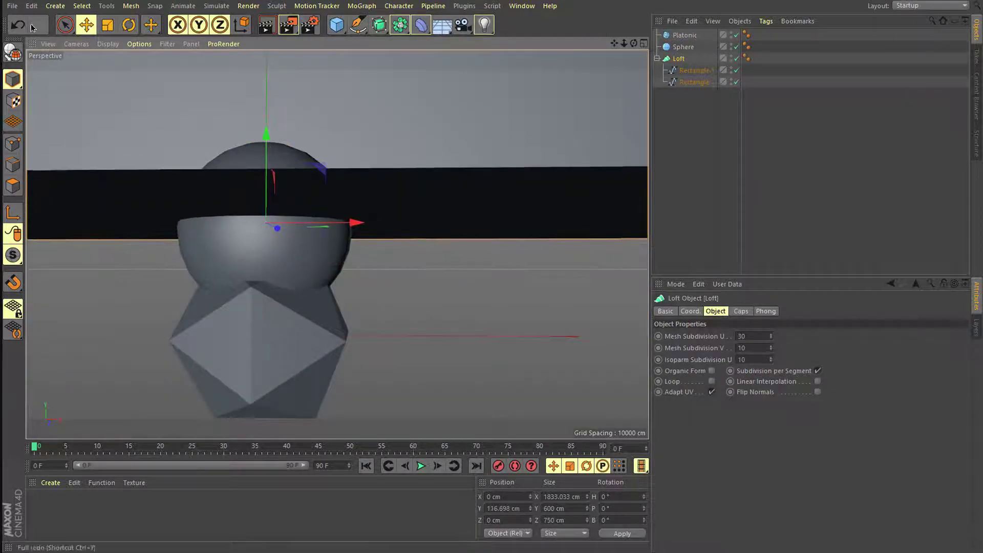
key(ctrl+z)
key(ctrl+z)
- Raise the Platonic to about Y 110 cm so it surrounds the sphere, and enlarge its radius to 117 cm
double_click(679, 37)
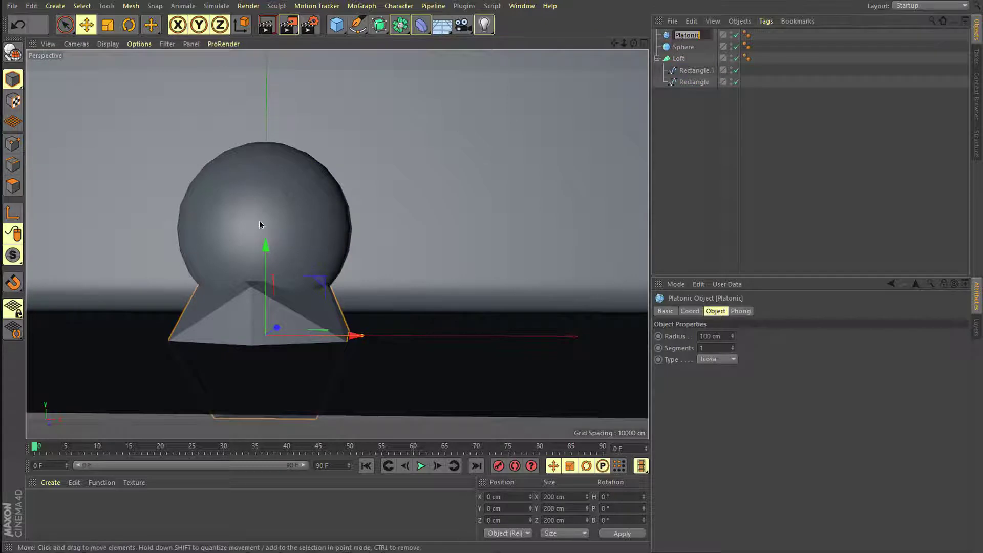
click(266, 244)
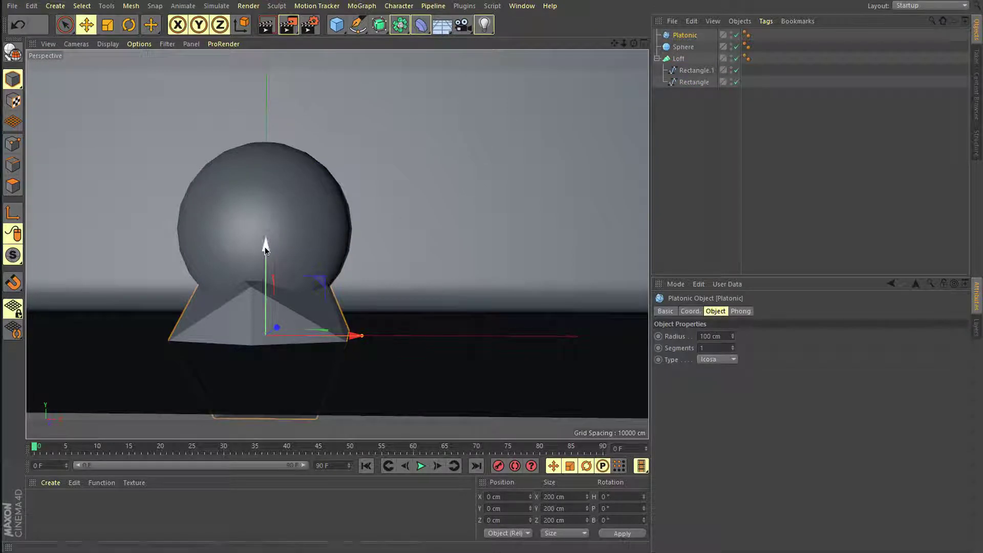
drag(265, 247, 266, 147)
drag(732, 335, 741, 332)
click(733, 334)
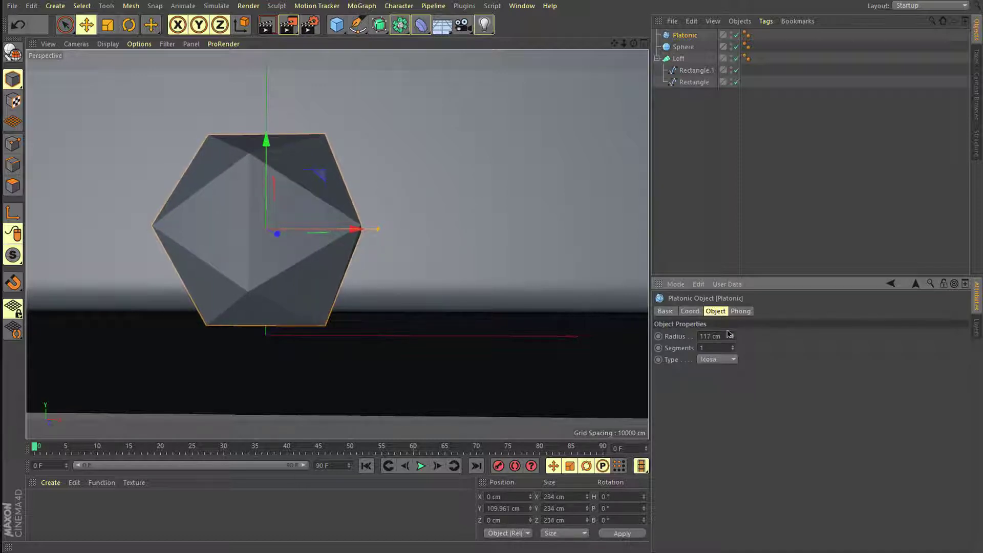
- Collapse the Loft hierarchy, add an Atom Array and make the Platonic its child
click(657, 58)
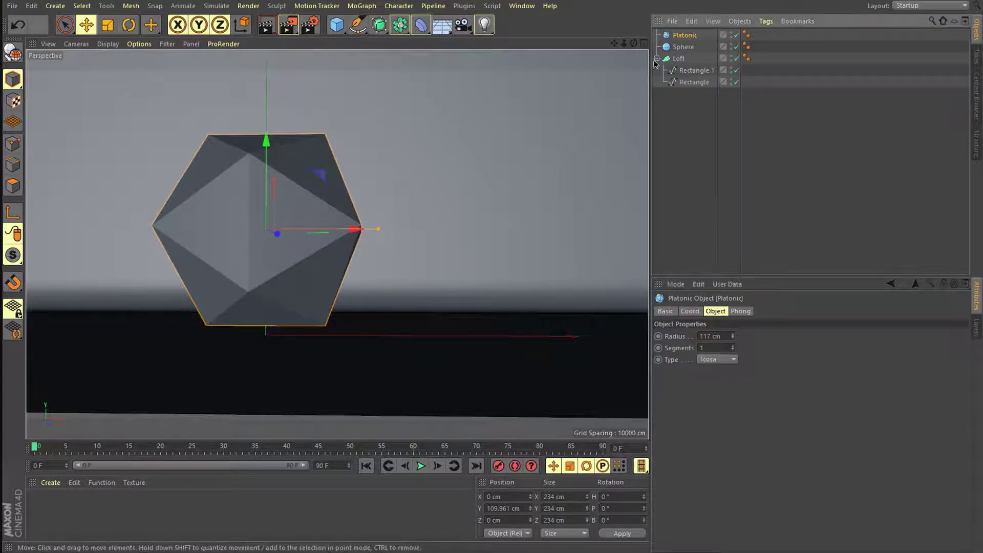
click(400, 24)
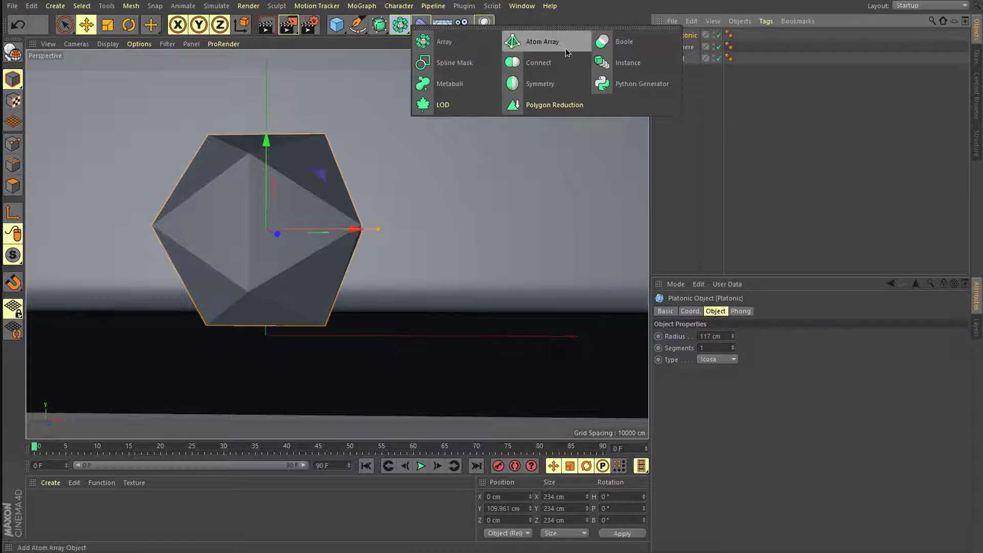
click(566, 43)
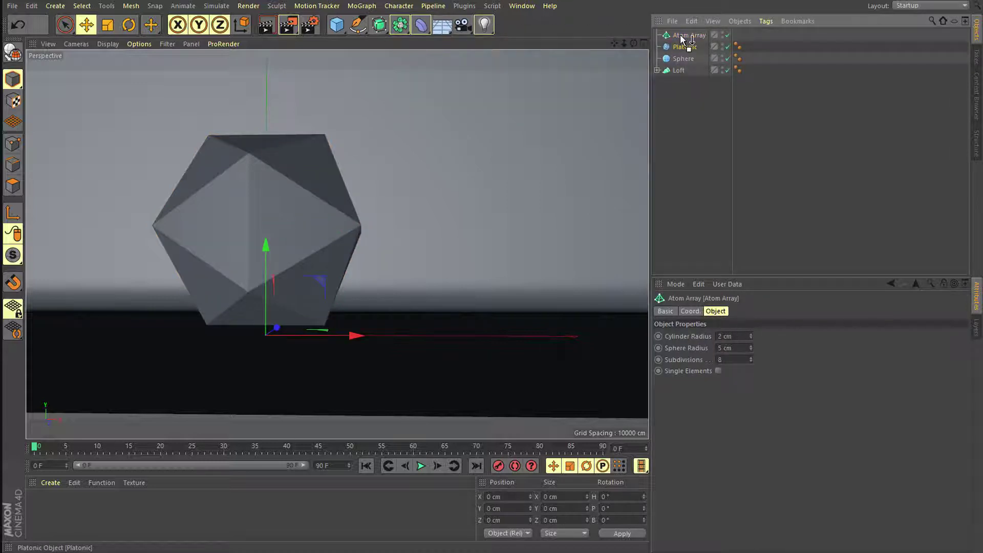
drag(682, 39, 681, 40)
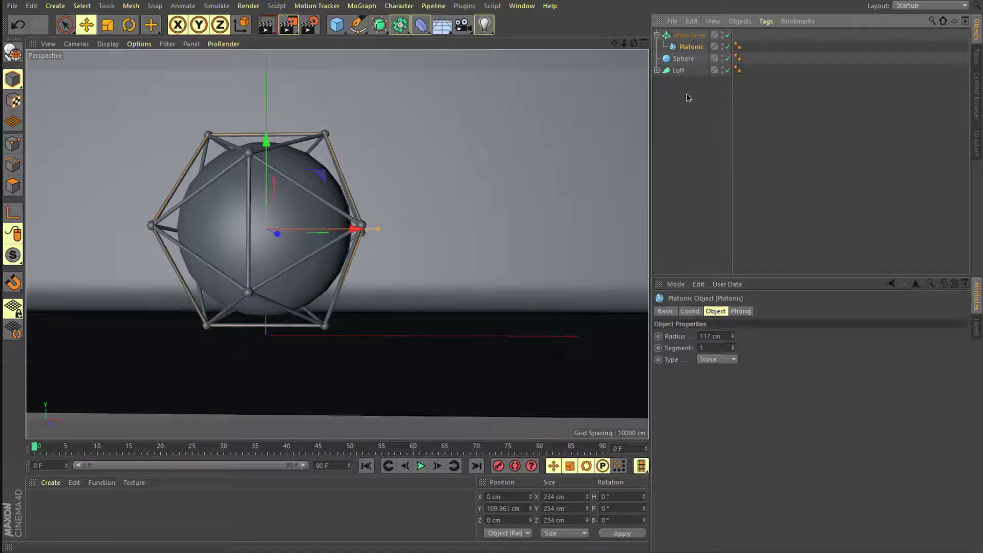
- Set the Atom Array's subdivisions to 20 and check the smoothness of its struts and joints up close
click(687, 115)
click(689, 38)
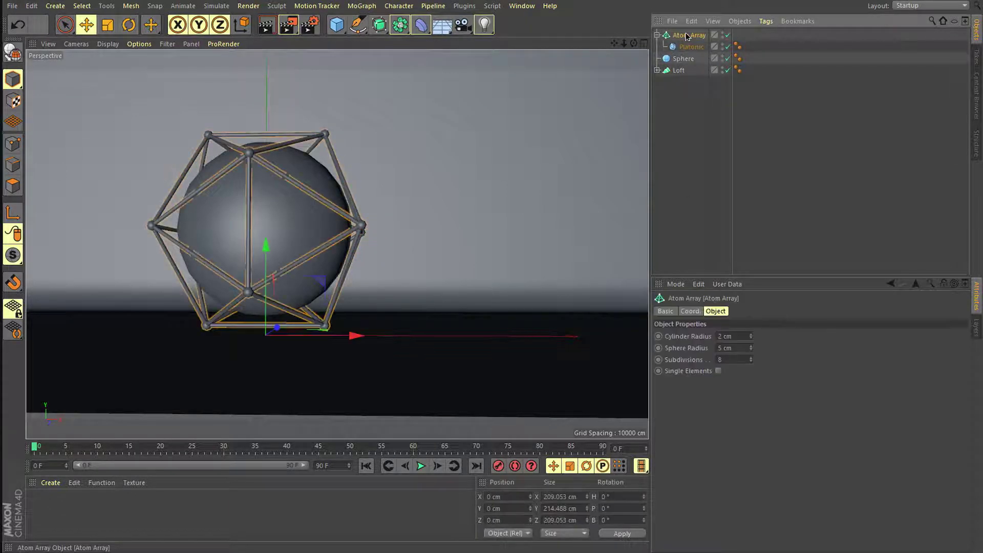
click(739, 360)
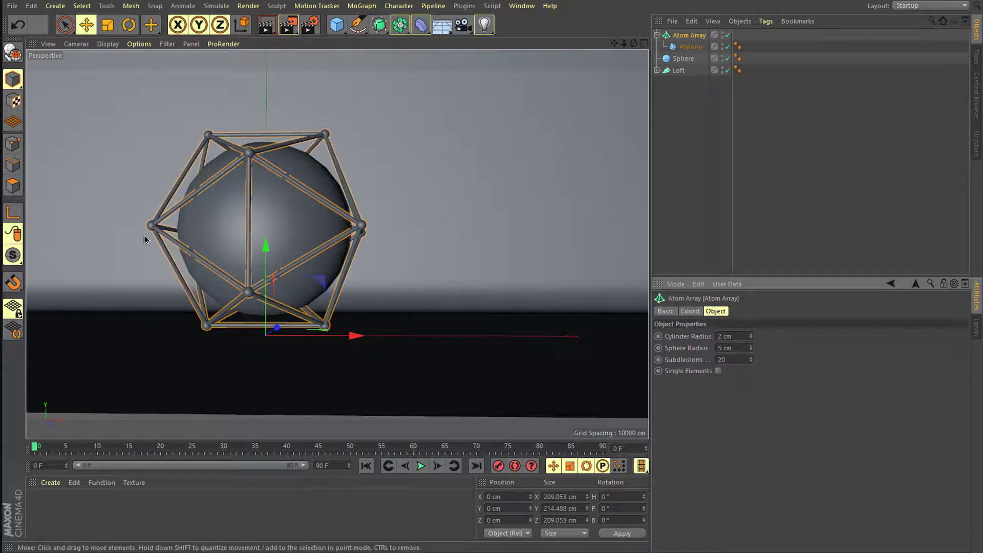
scroll(145, 241, up, 10)
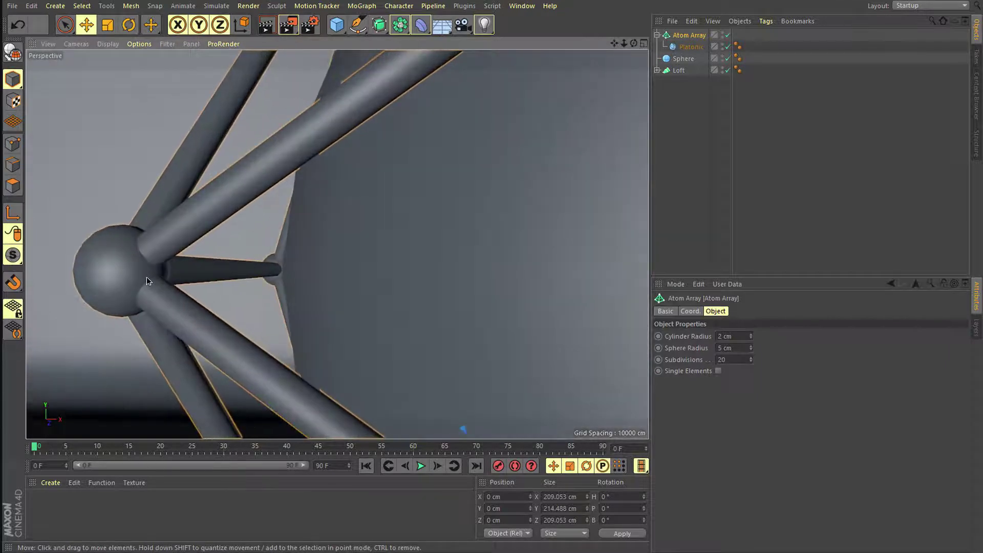
alt+middle_drag(146, 278, 247, 282)
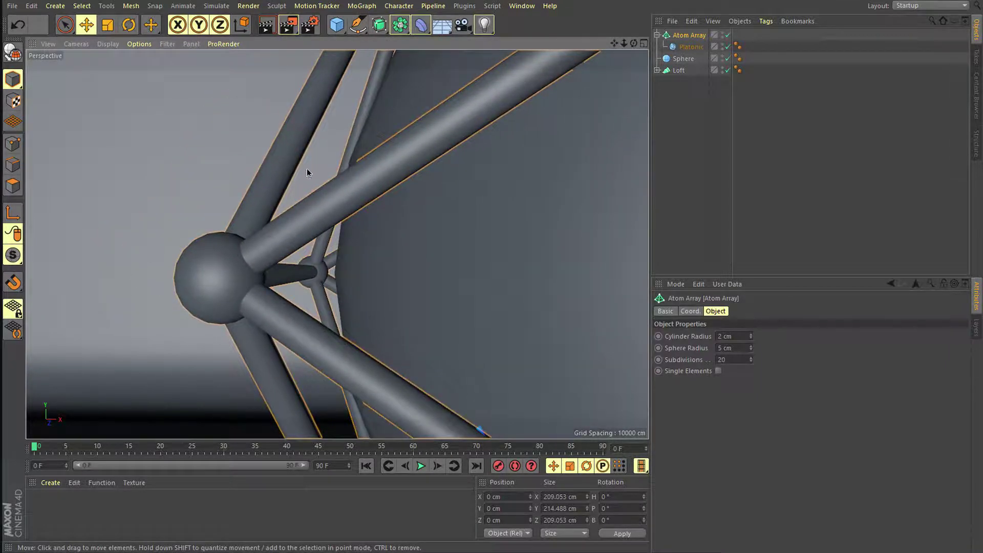
scroll(307, 172, down, 10)
alt+middle_drag(323, 195, 280, 329)
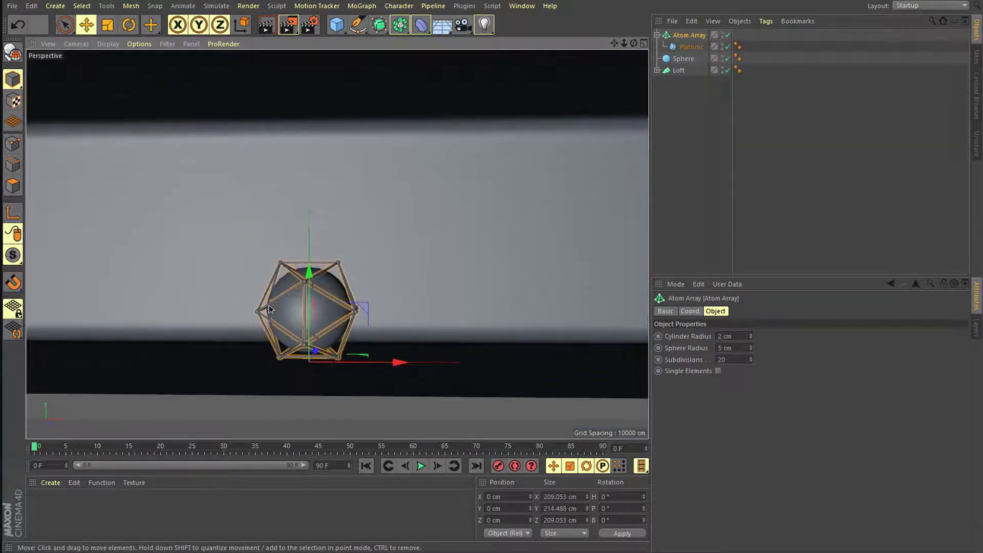
- Collapse the Atom Array hierarchy and set the array's sphere radius to 6.5 cm
scroll(268, 306, up, 8)
alt+middle_drag(313, 225, 289, 193)
click(290, 193)
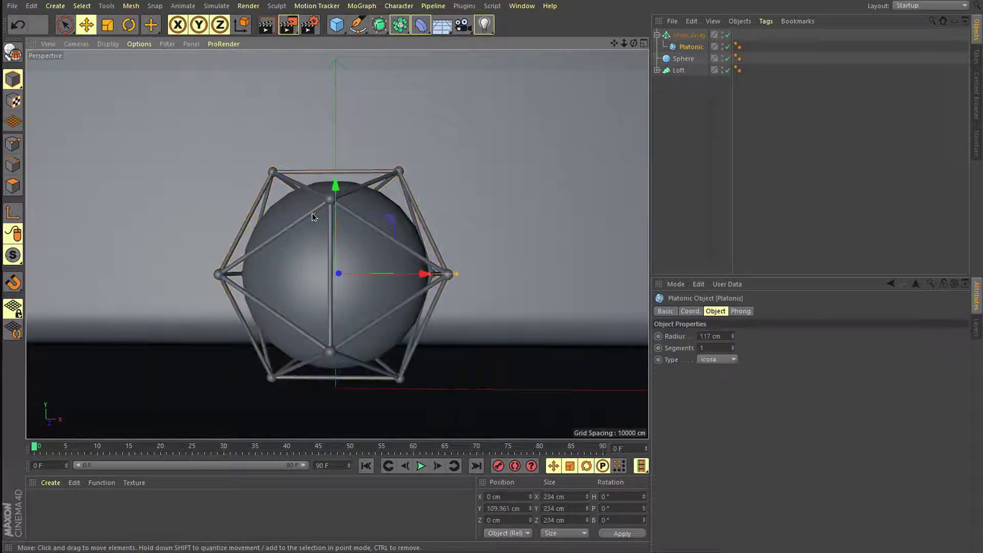
click(657, 35)
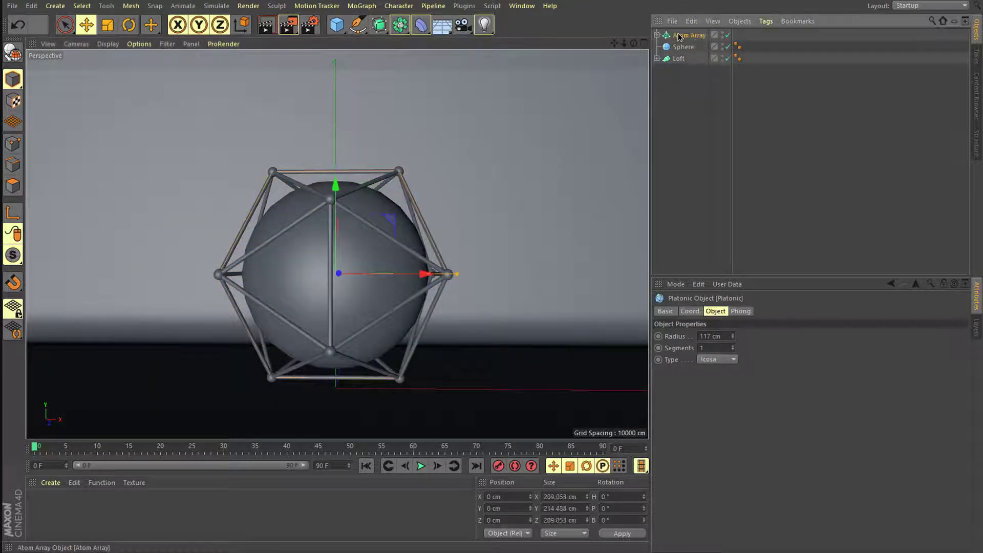
double_click(688, 35)
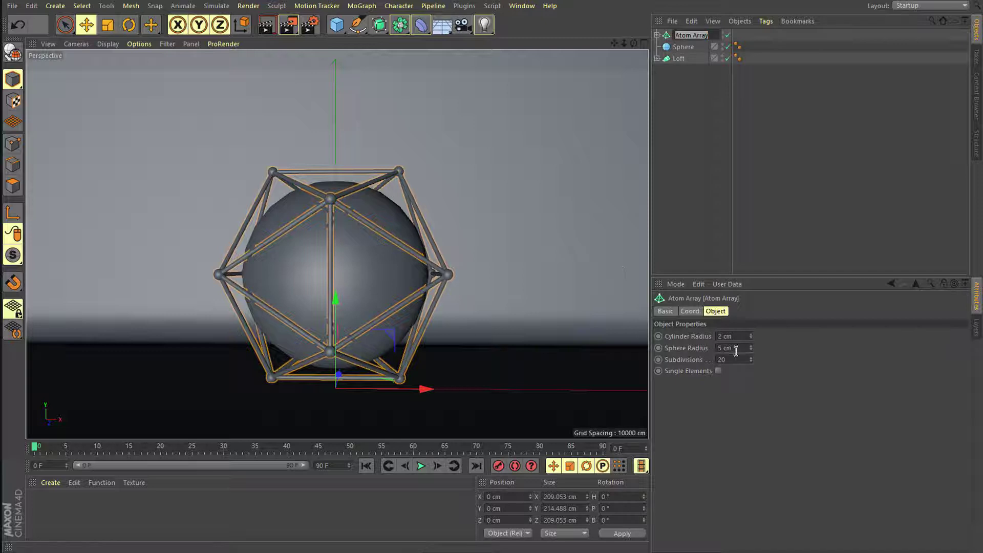
click(754, 404)
drag(741, 347, 707, 351)
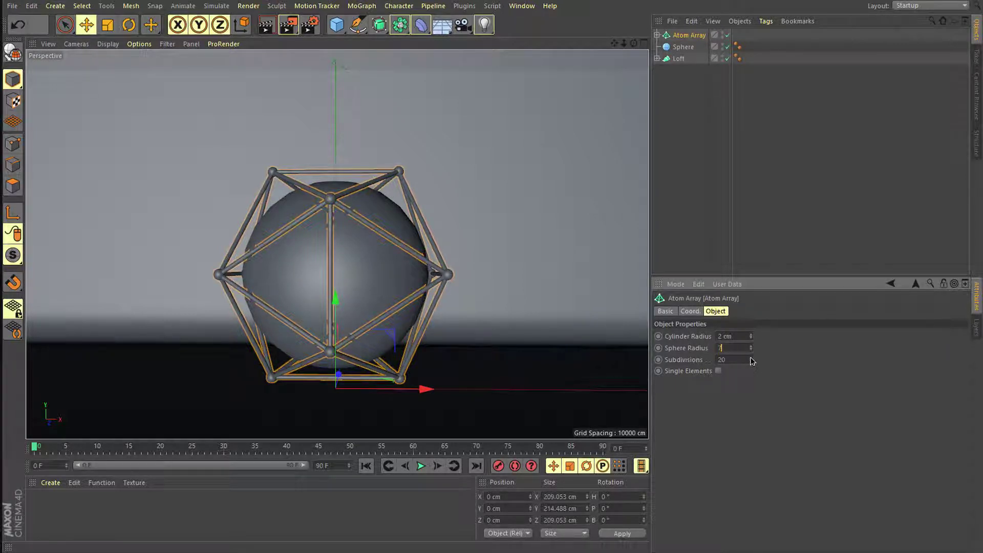
key(Return)
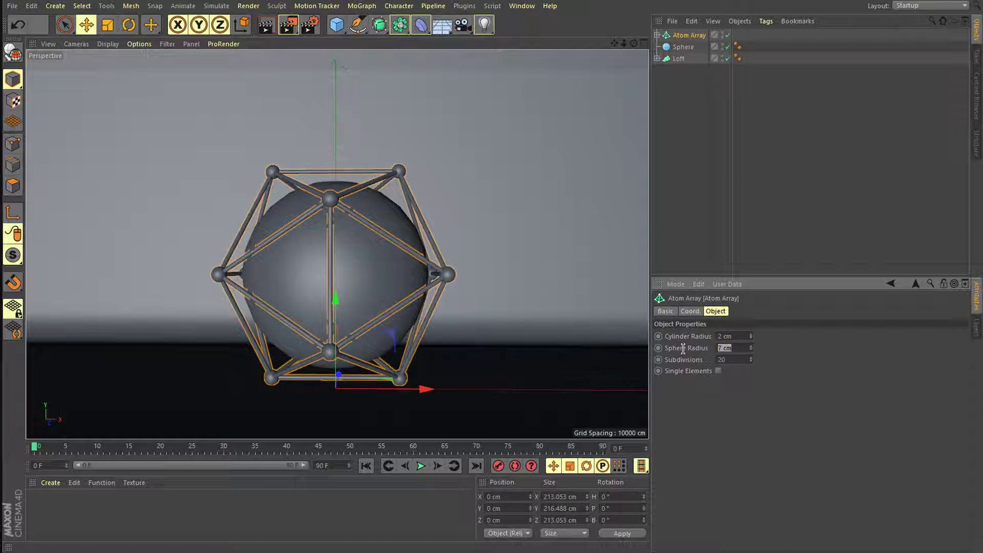
- Reduce the Atom Array's cylinder radius to 1.8 cm and keep the array selected
click(693, 242)
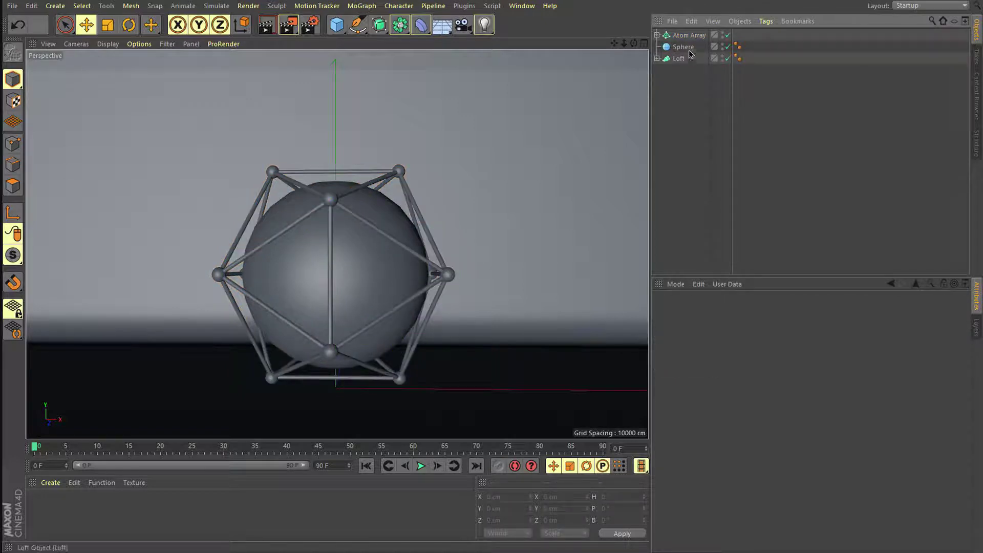
click(688, 34)
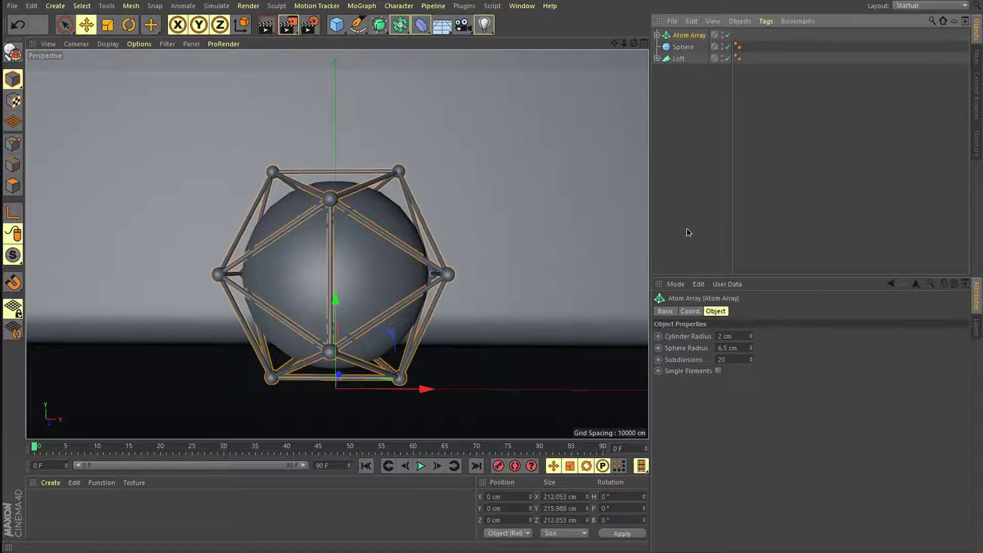
click(740, 335)
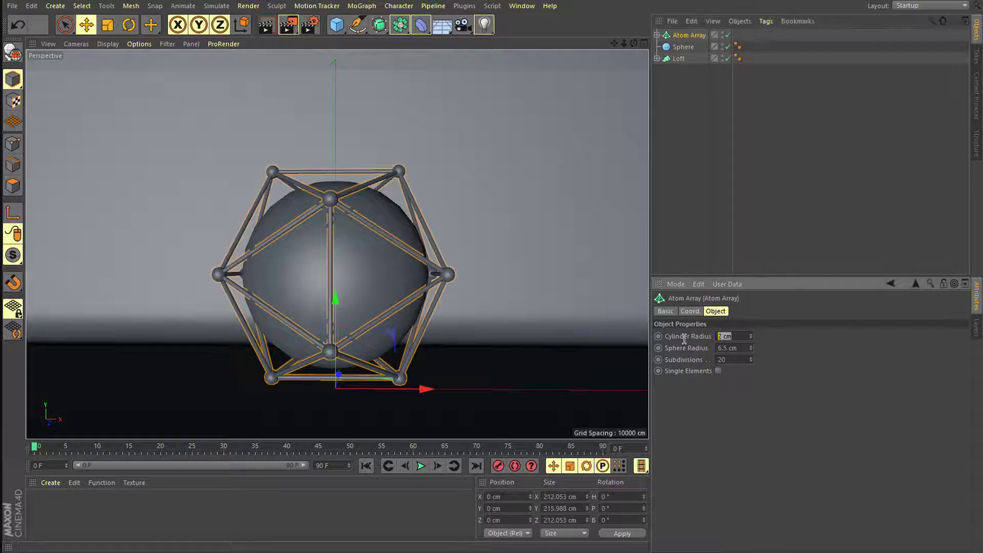
click(749, 336)
click(696, 154)
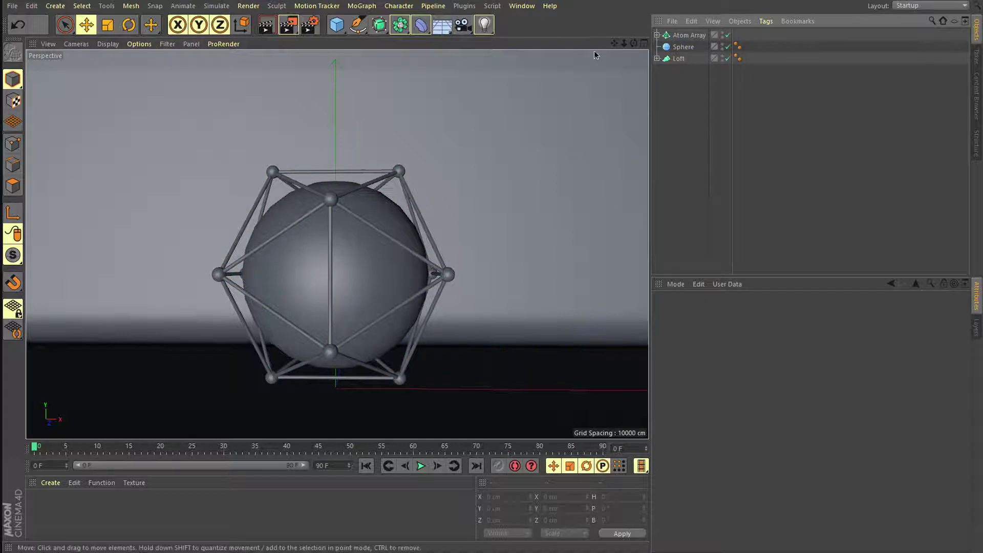
click(674, 35)
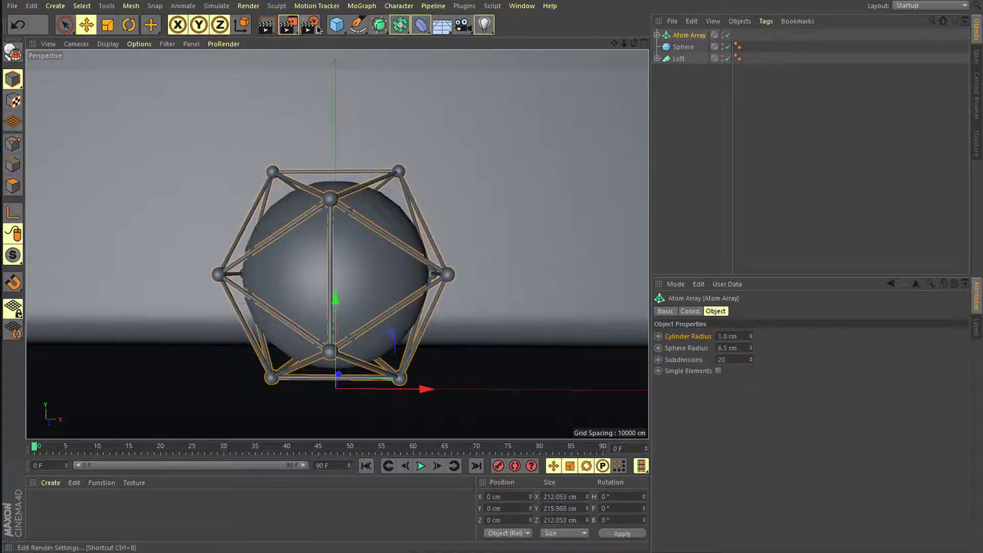
- Rotate the Platonic inside the Atom Array so the cage sits tilted around the sphere, then collapse the hierarchy and deselect everything
click(136, 32)
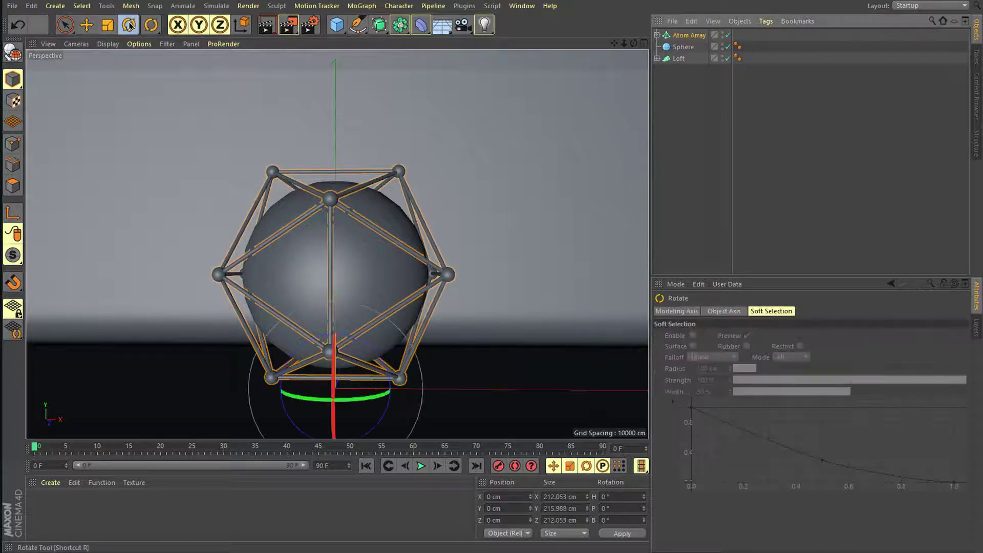
click(657, 35)
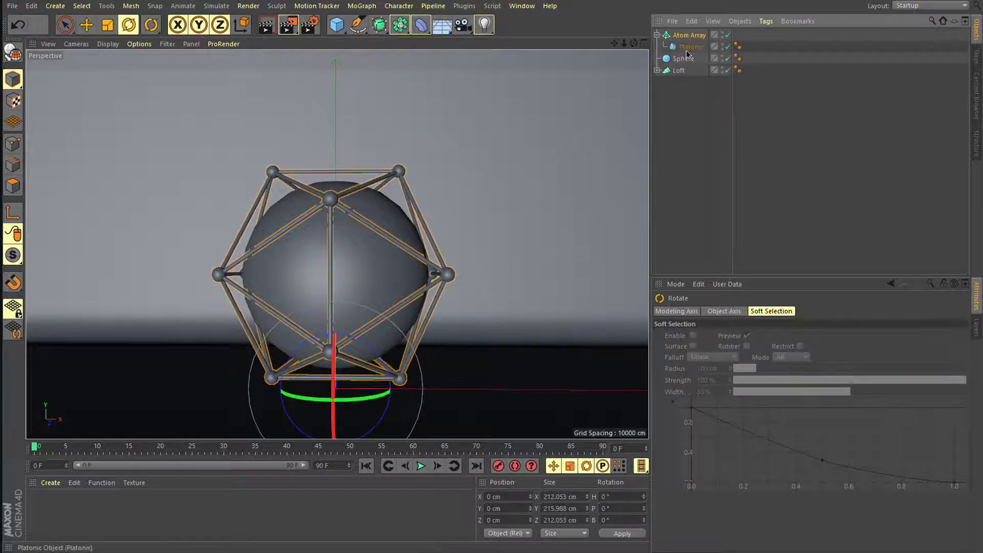
click(690, 46)
drag(307, 264, 293, 179)
mouse_move(312, 176)
mouse_down()
mouse_move(326, 172)
mouse_move(314, 173)
mouse_up()
click(350, 174)
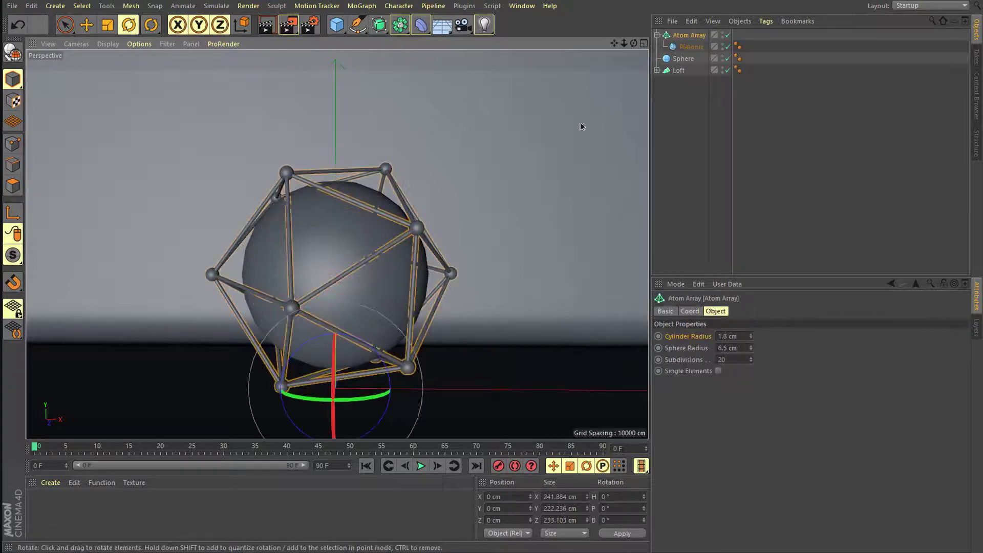
click(657, 35)
click(675, 109)
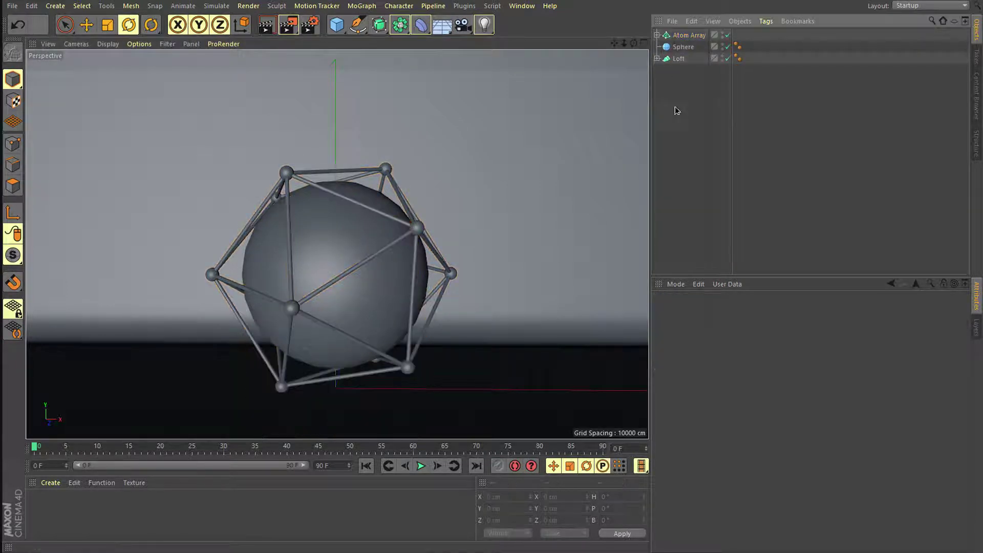
alt+drag(320, 262, 314, 222)
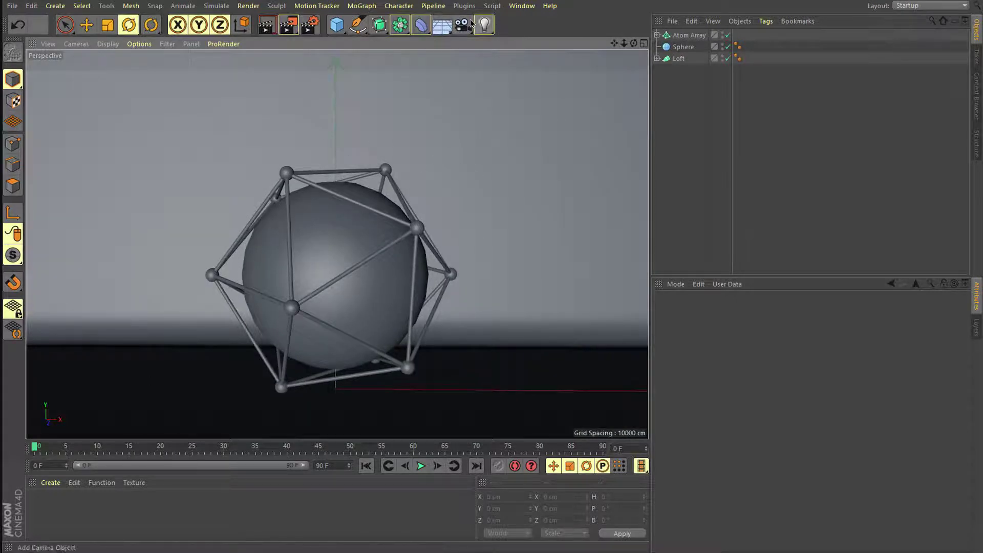
- Add an Area Light to the scene
drag(484, 24, 598, 53)
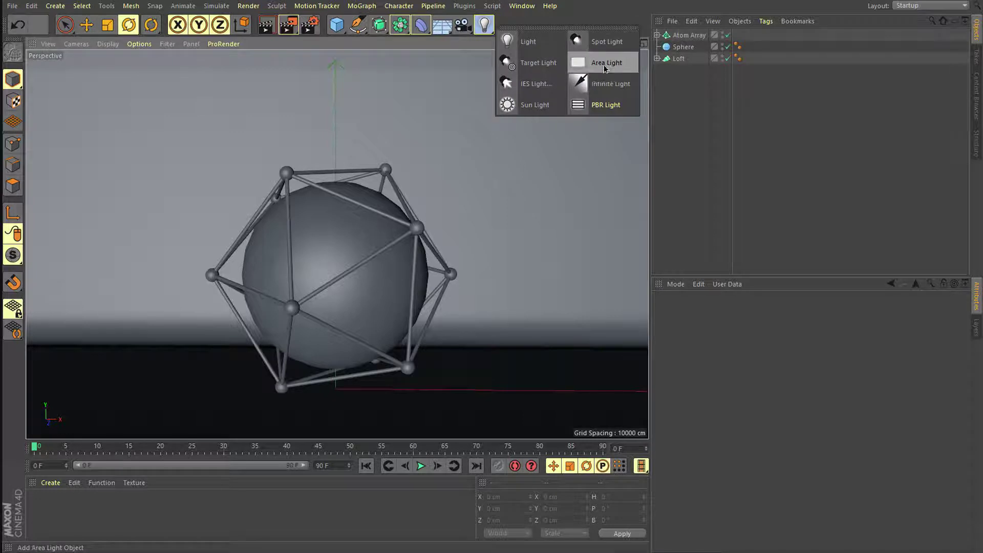
click(625, 72)
scroll(387, 267, down, 5)
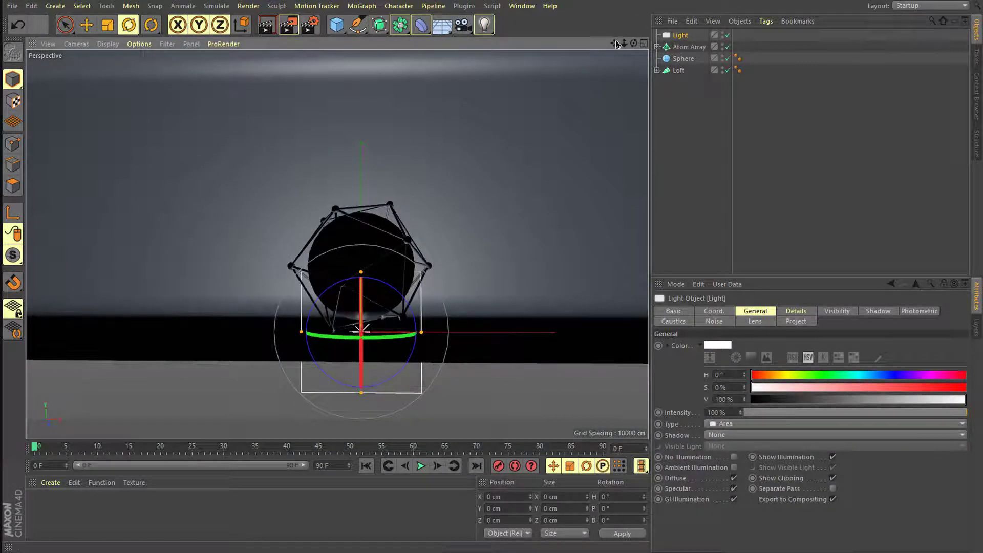
scroll(378, 243, up, 3)
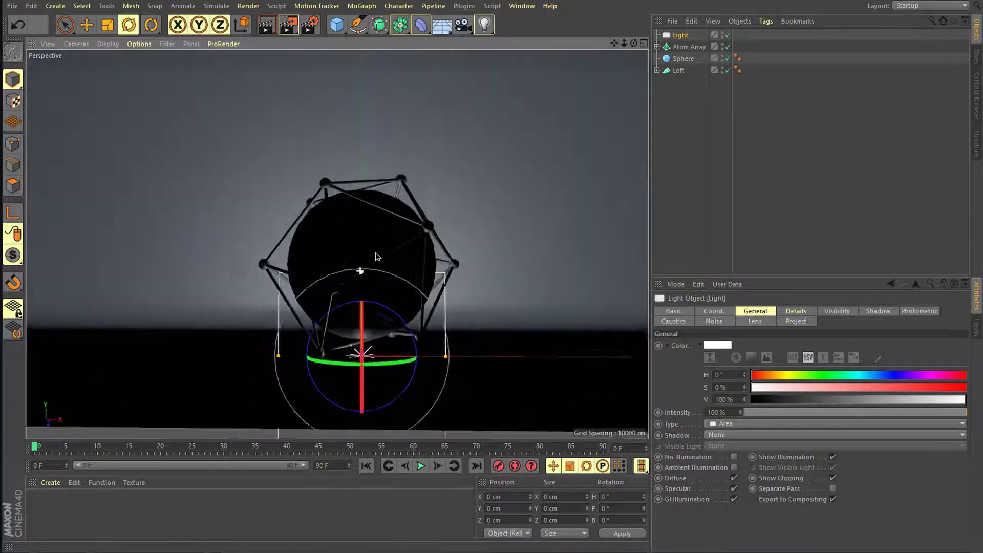
- Move the area light along the X axis away from the caged sphere to about -472 cm
alt+middle_drag(397, 238, 383, 256)
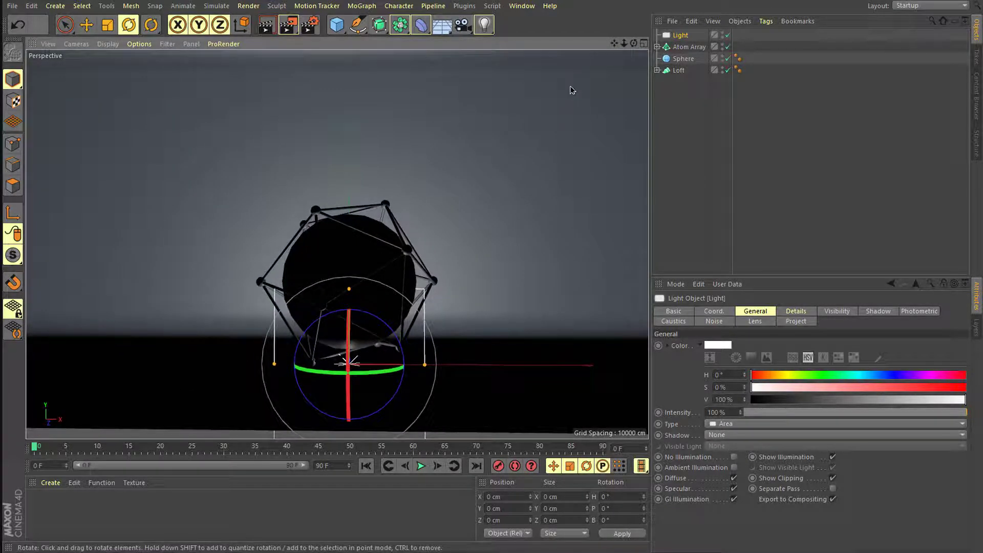
drag(616, 44, 517, 58)
drag(337, 244, 337, 244)
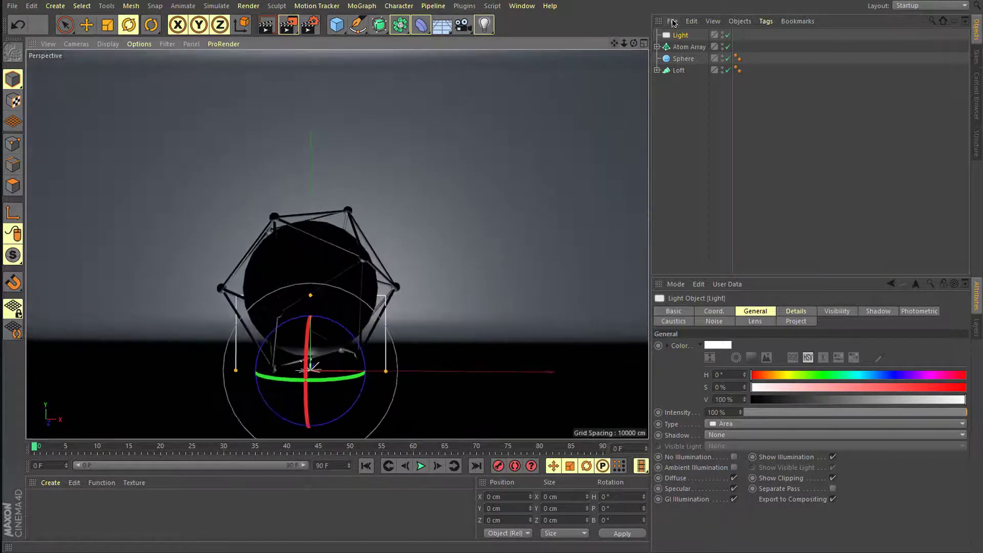
drag(626, 44, 336, 243)
alt+middle_drag(342, 249, 400, 220)
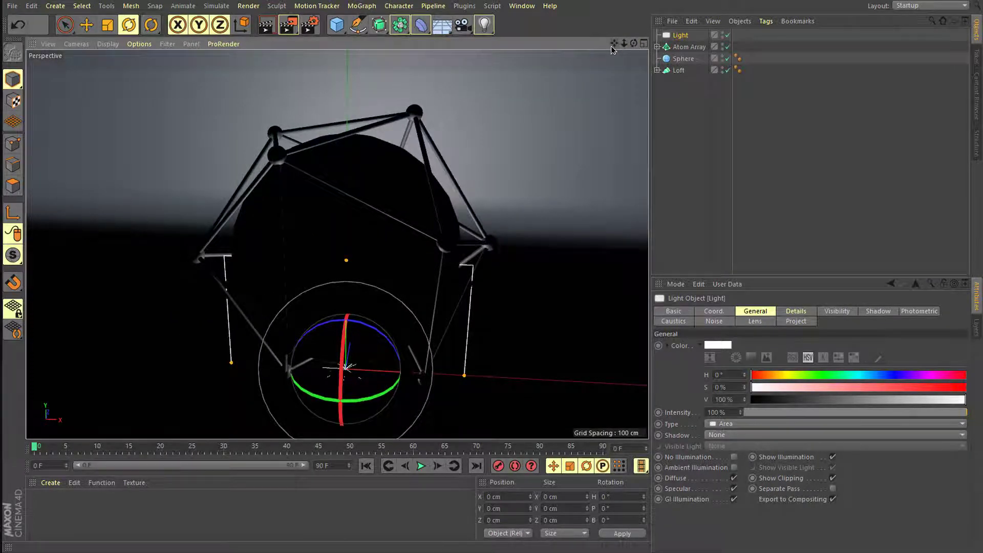
drag(613, 44, 510, 154)
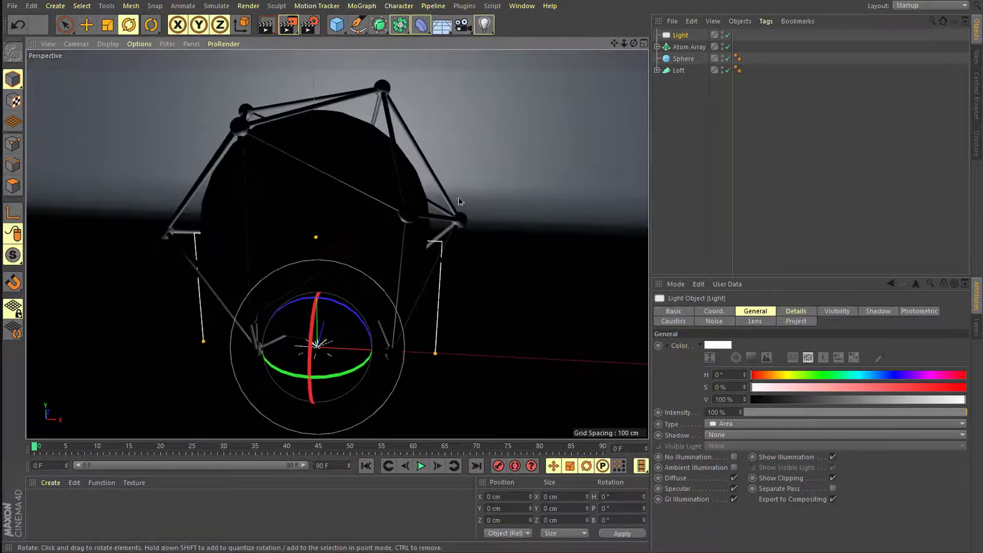
alt+right_drag(343, 222, 339, 141)
scroll(342, 143, down, 5)
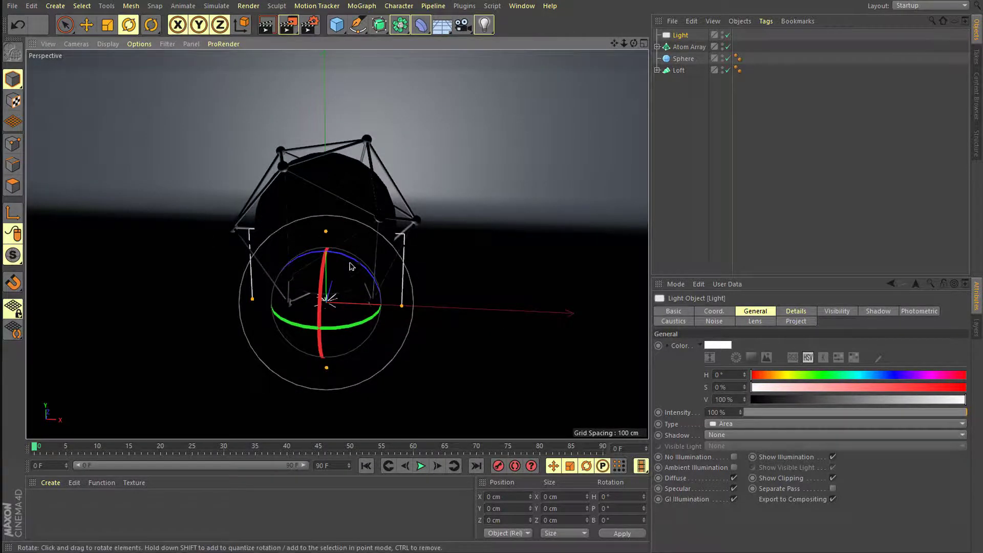
scroll(357, 260, up, 3)
scroll(355, 244, down, 3)
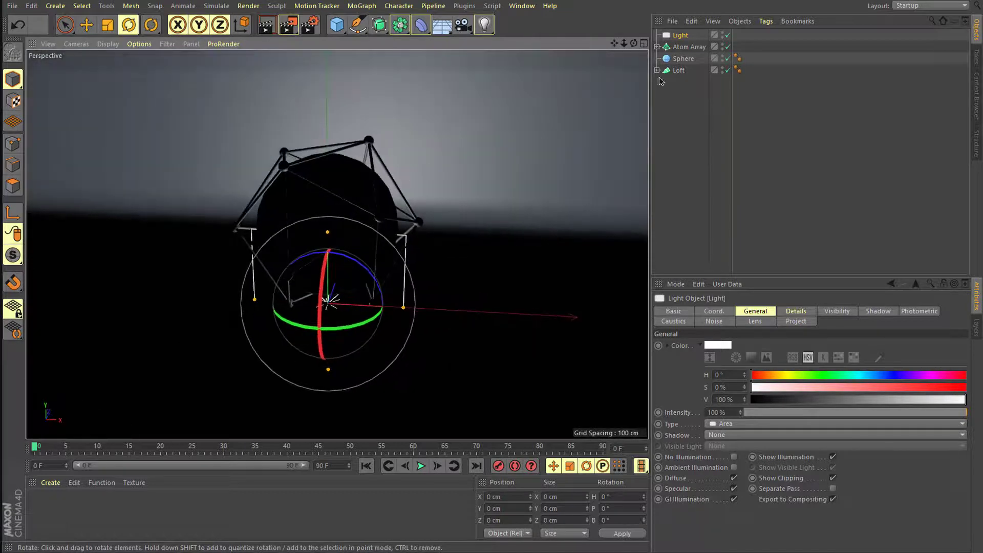
click(91, 31)
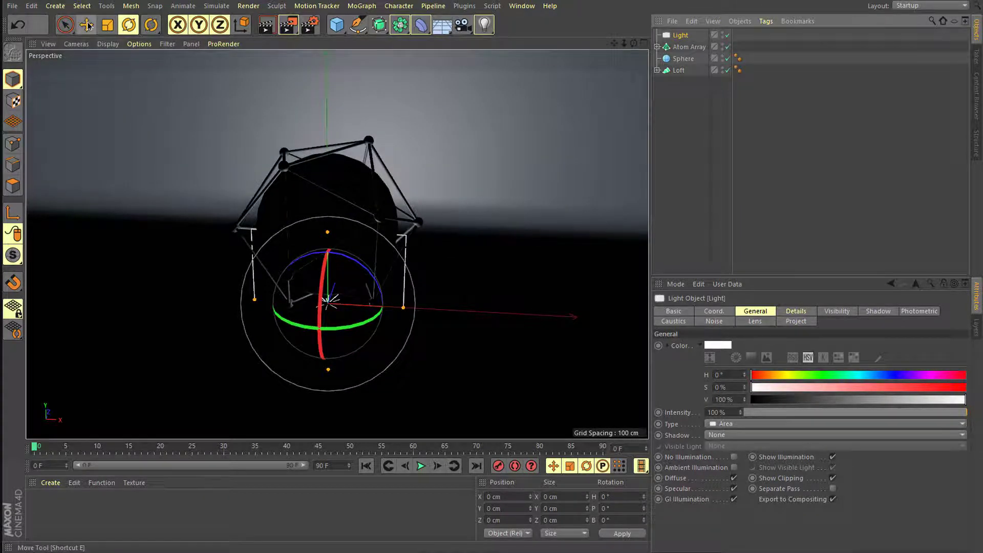
drag(383, 307, 55, 241)
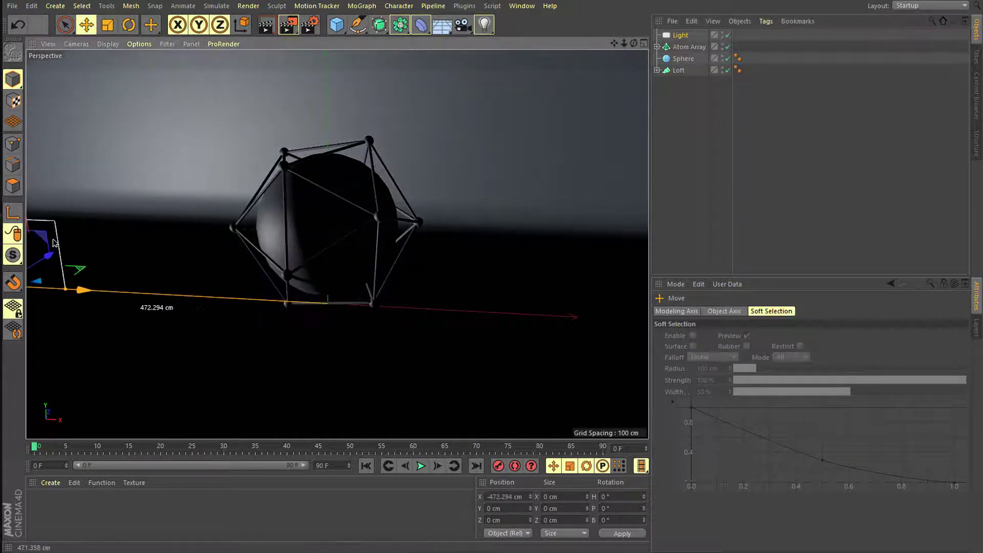
alt+middle_drag(56, 241, 289, 271)
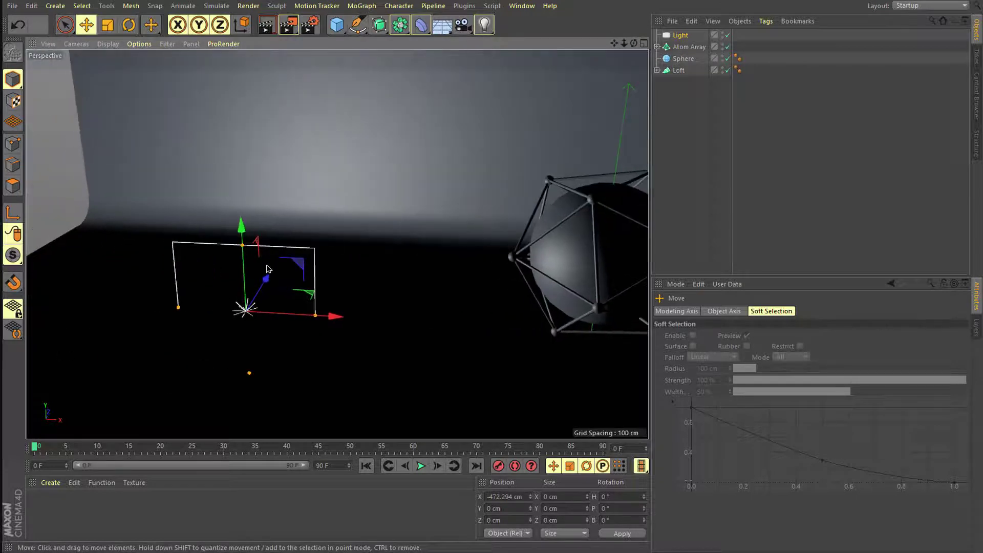
- Rotate the area light's heading to -80° toward the sphere and raise it to about 243 cm on Y
click(128, 24)
drag(266, 339, 191, 328)
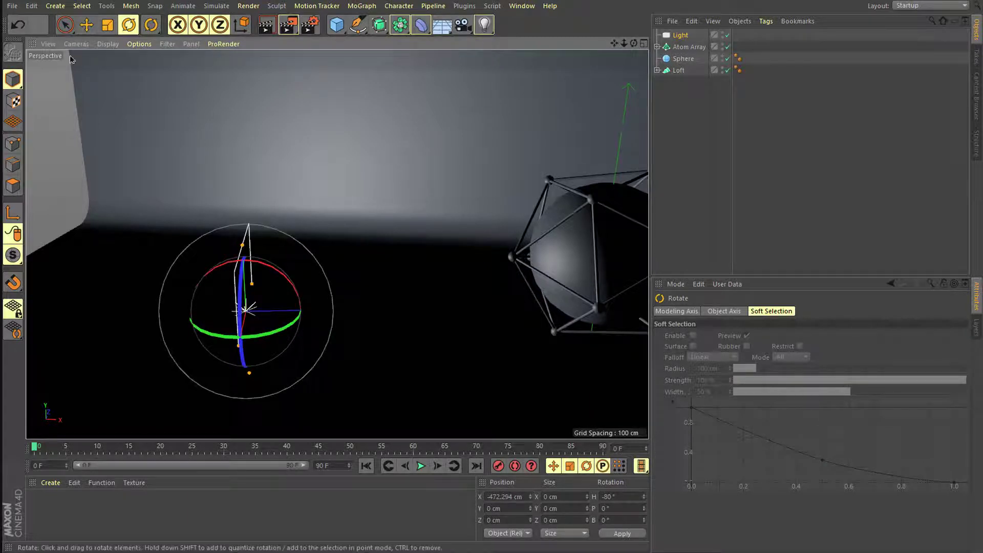
click(86, 24)
alt+drag(277, 254, 147, 92)
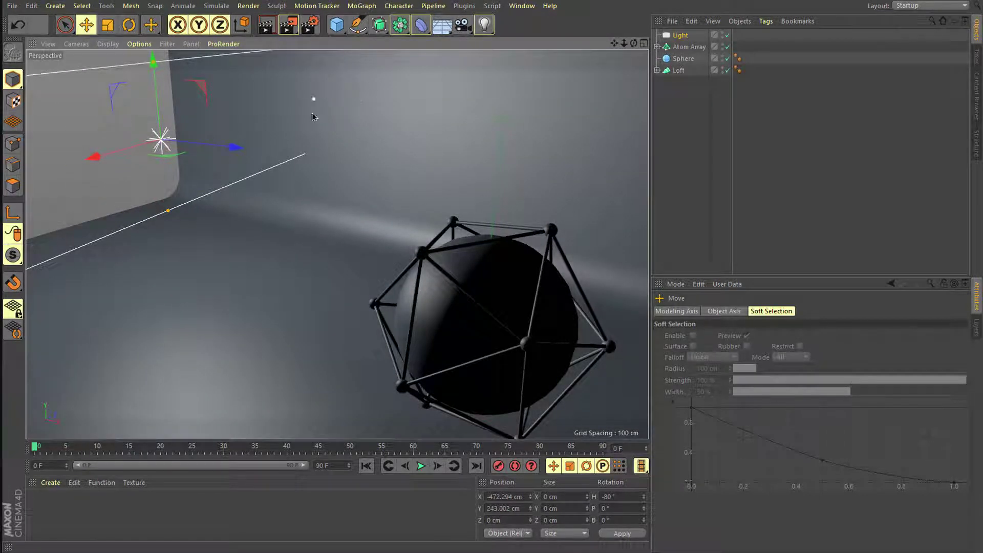
- Enlarge the area light's rectangle to about 891 cm wide and 507 cm high
drag(169, 212, 180, 251)
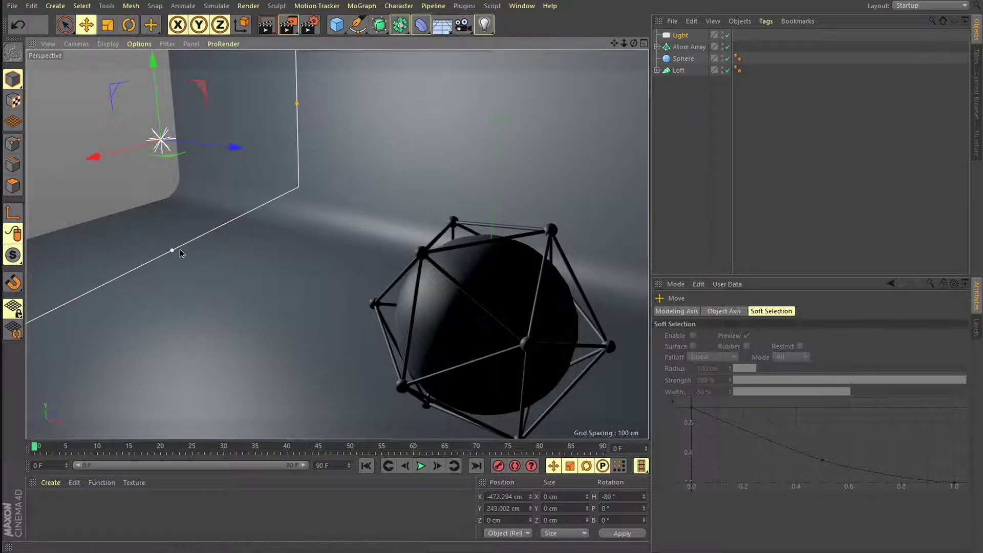
drag(296, 103, 311, 97)
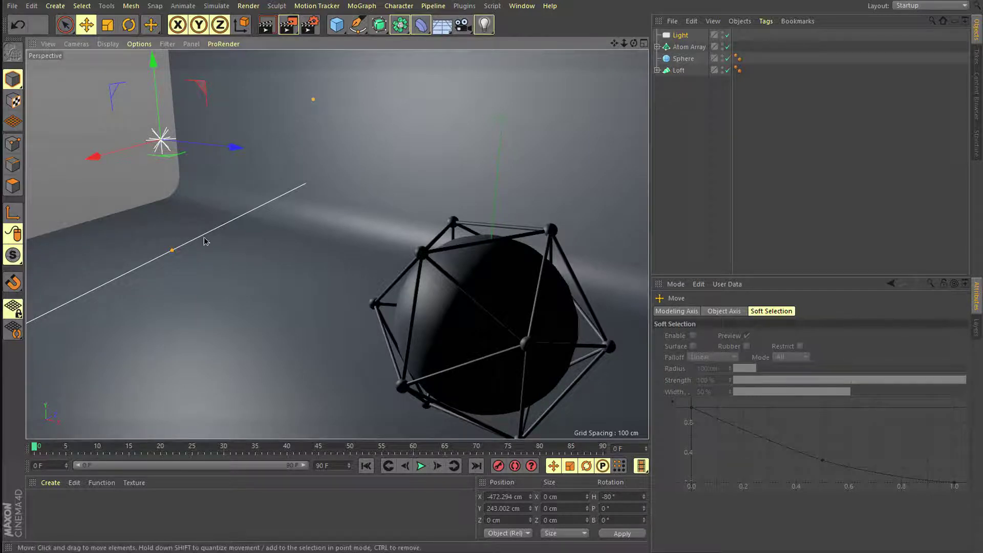
drag(172, 251, 190, 316)
click(193, 310)
alt+middle_drag(184, 248, 230, 336)
- Move the light farther from the sphere to about X -630 cm and Z -28 cm, and set its heading to -90°
click(675, 36)
alt+right_drag(330, 212, 305, 272)
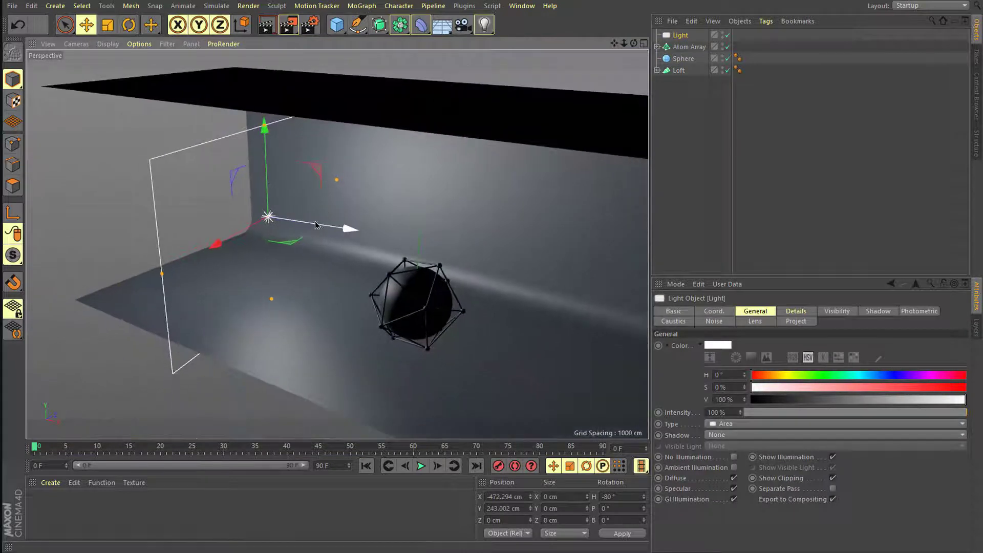
drag(314, 221, 360, 234)
alt+middle_drag(360, 234, 308, 249)
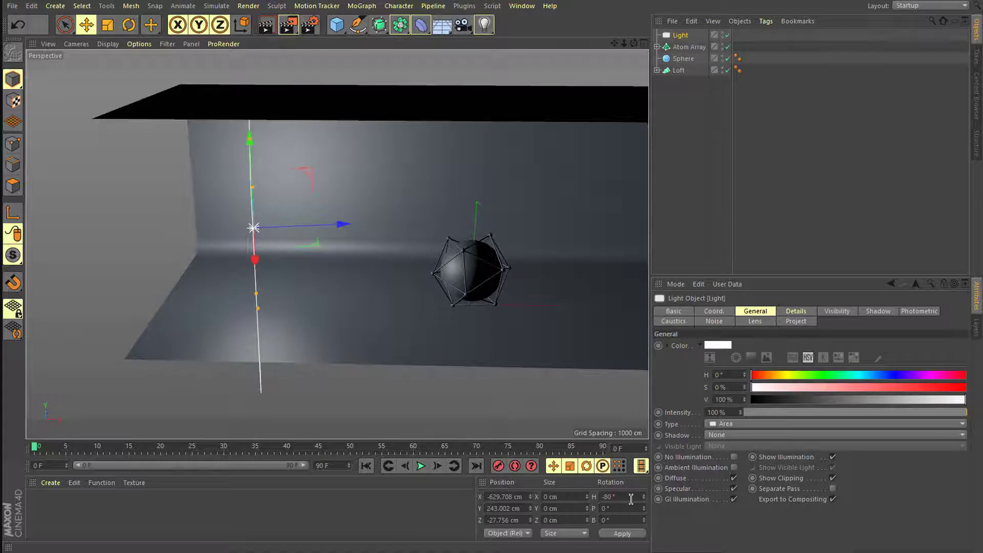
text(-90)
key(Return)
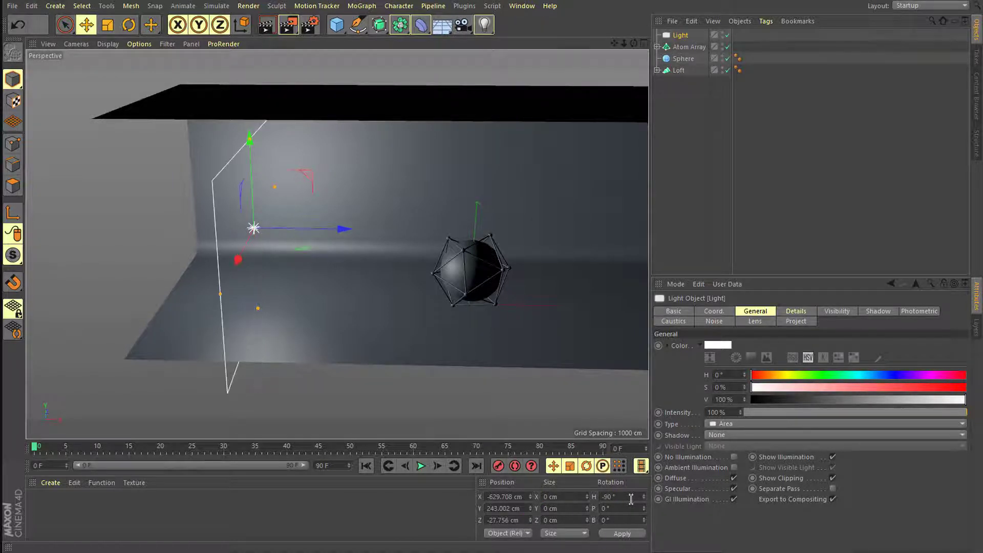
- Set the light's shadow type to Area
alt+drag(380, 237, 268, 292)
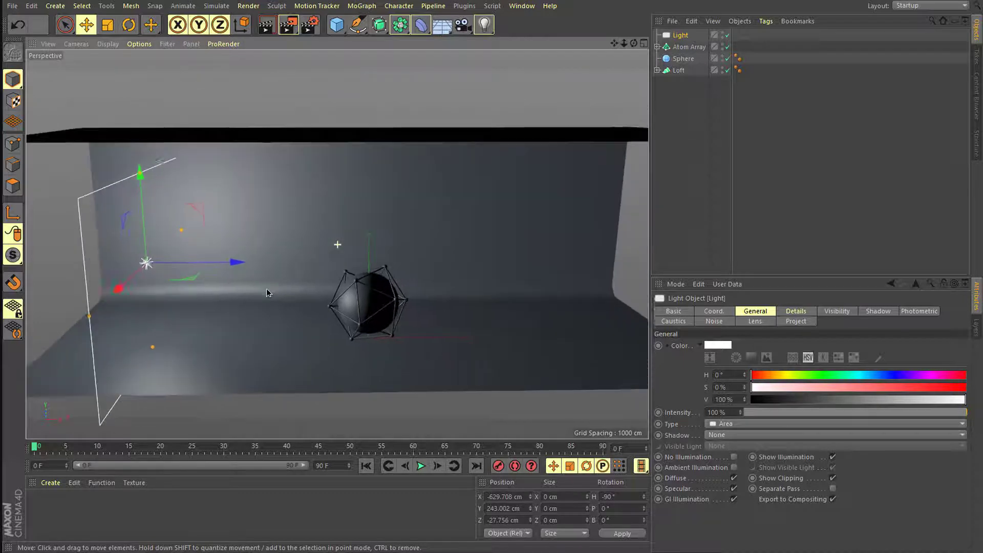
click(711, 435)
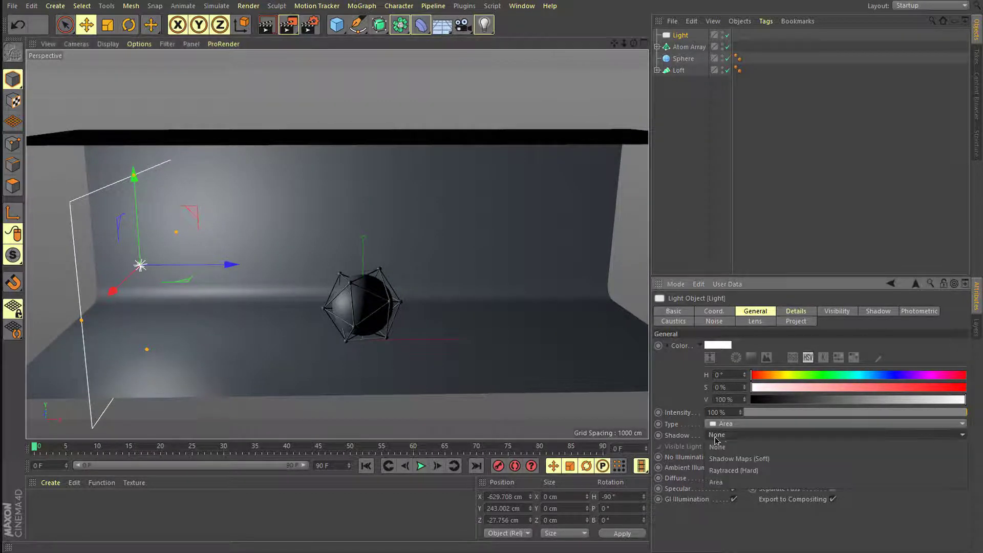
click(759, 483)
- Set the light's falloff to Inverse Square (Physically Accurate) and extend its decay radius to about 619 cm, reaching the sphere
click(796, 311)
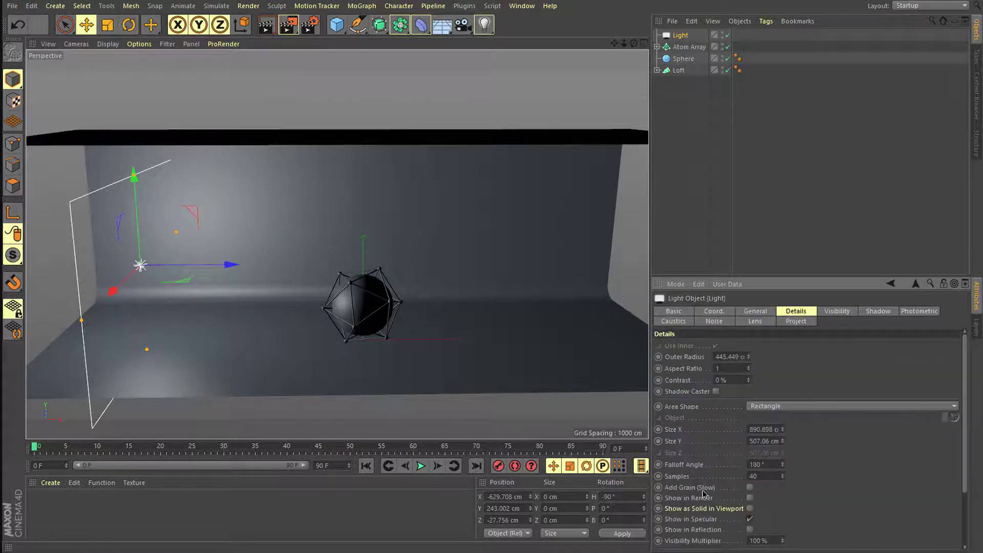
scroll(703, 493, down, 3)
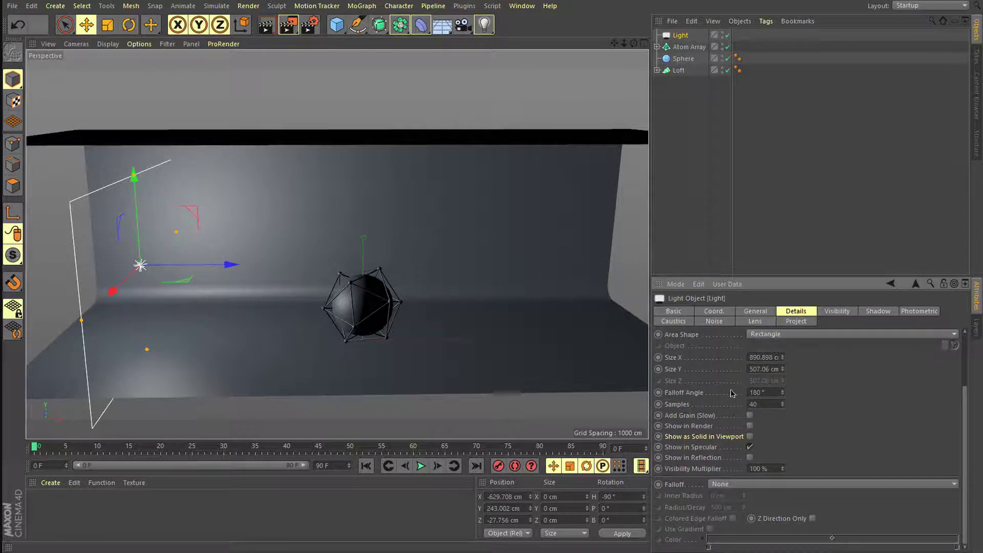
click(727, 484)
click(703, 506)
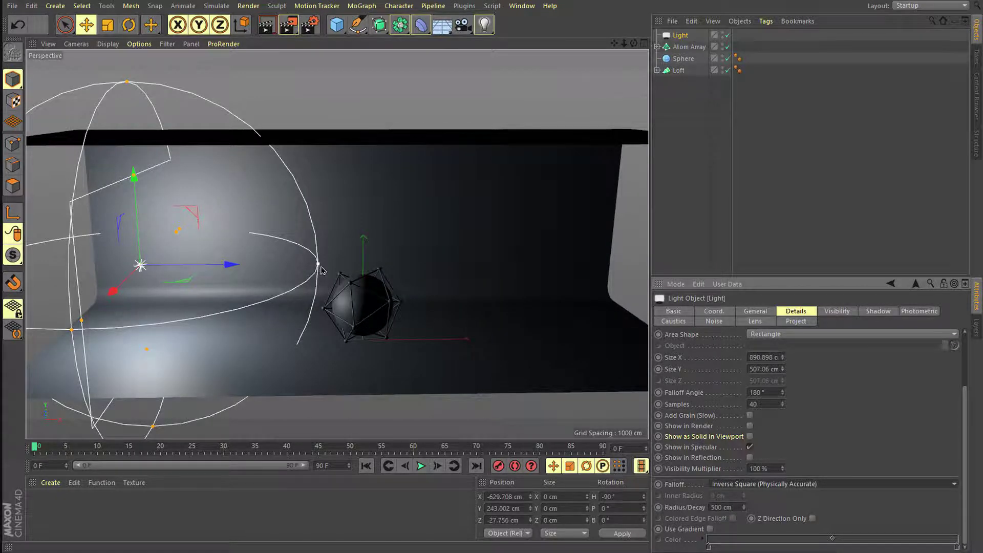
drag(320, 267, 349, 297)
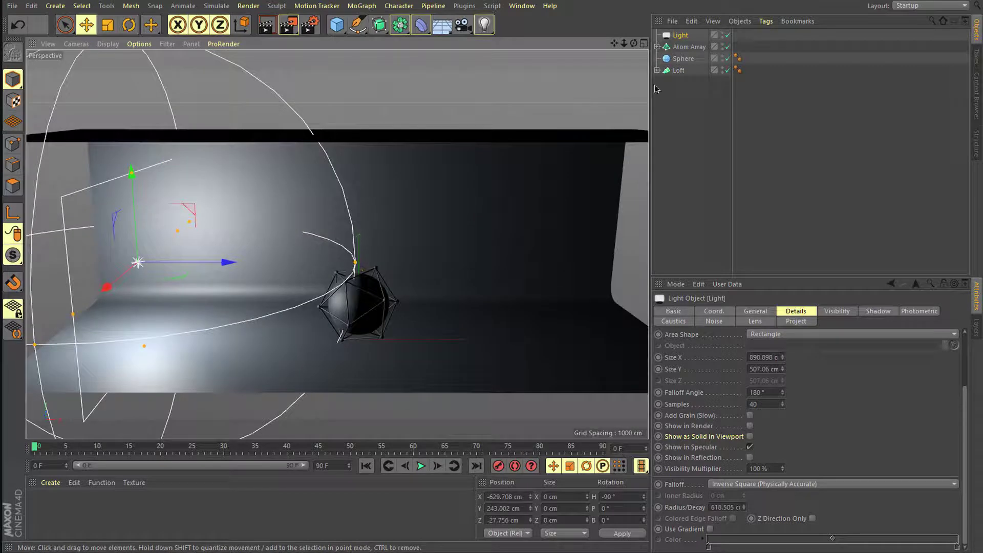
- Create a new standard material, keep only one by deleting the surplus copy, and select the remaining material
click(54, 483)
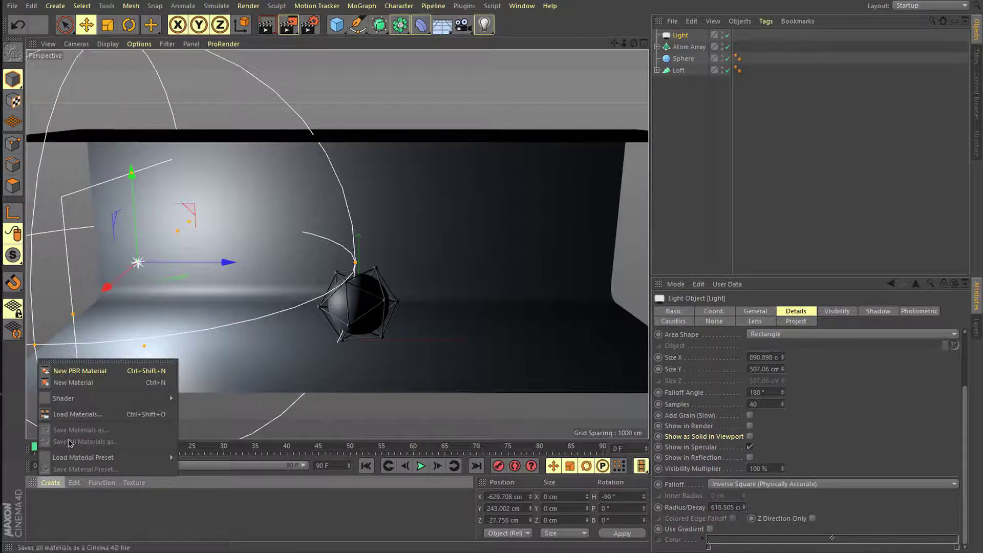
click(101, 389)
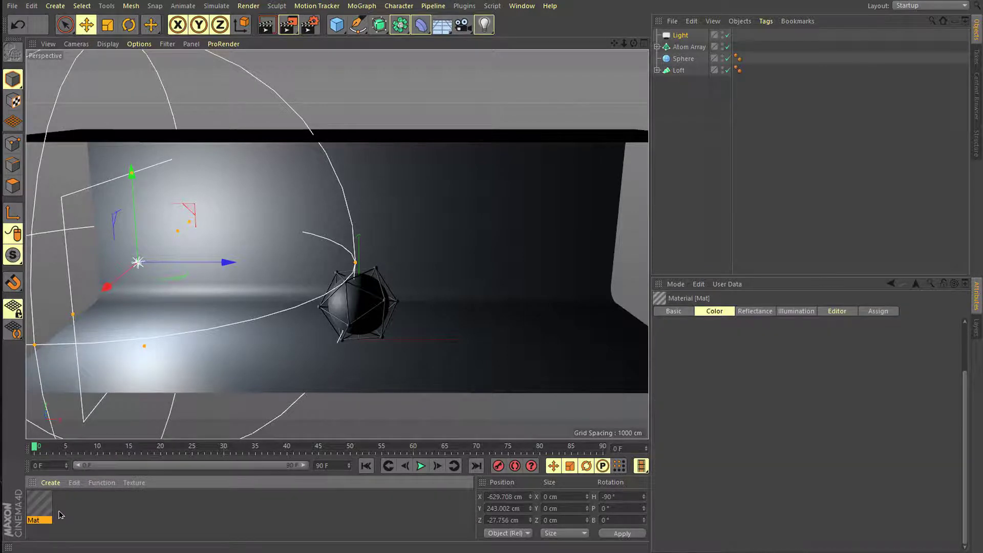
double_click(100, 514)
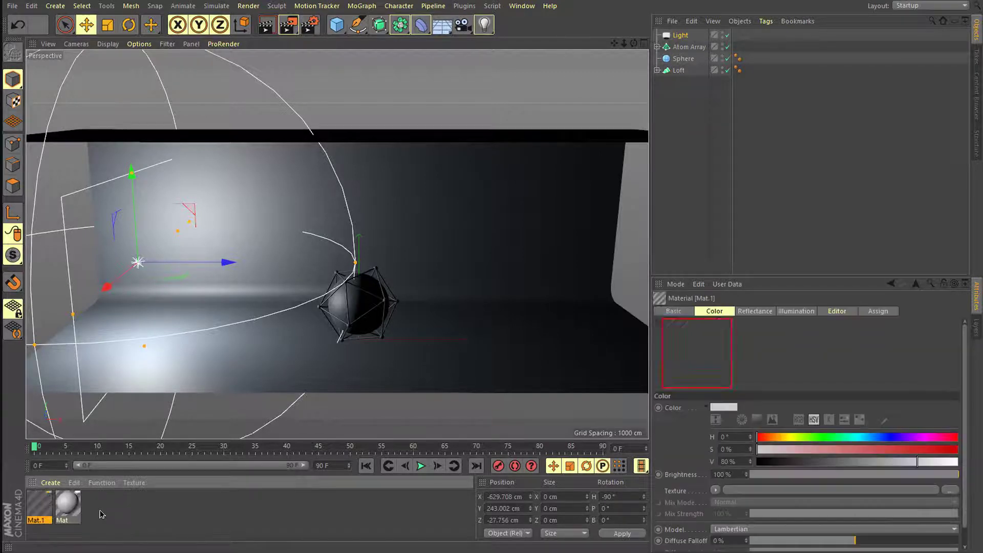
click(69, 507)
key(Delete)
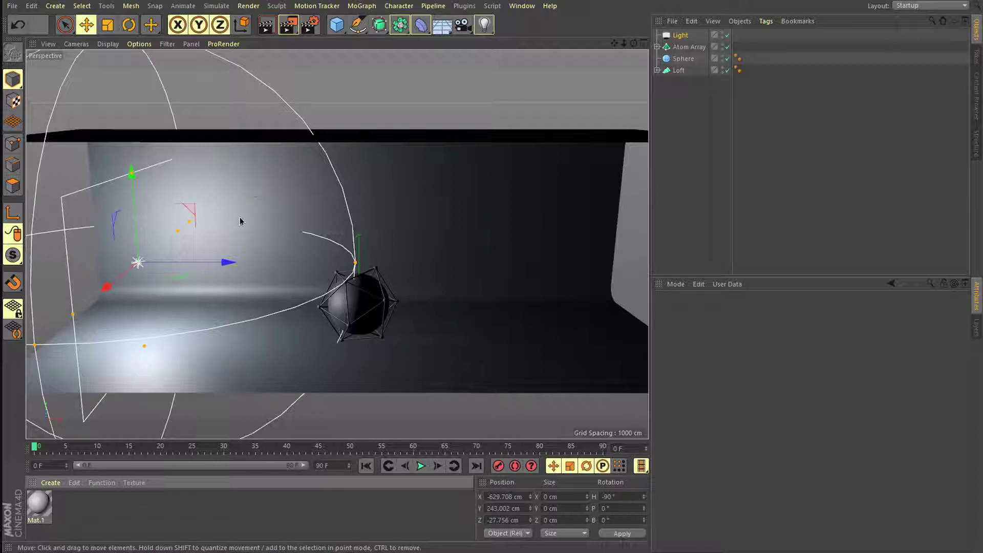
click(40, 499)
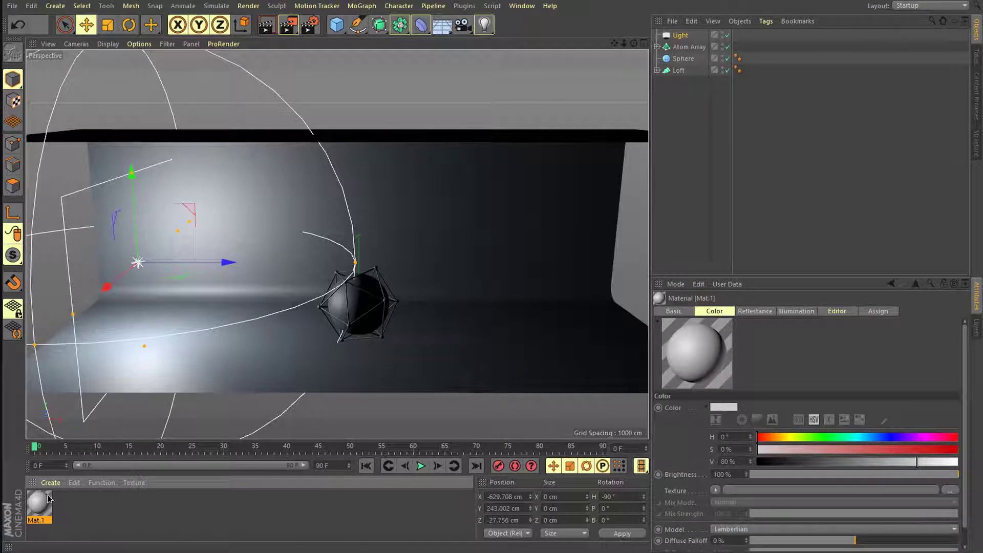
- Paste two more copies of the material and rename the last copy "sphere"
key(ctrl+v)
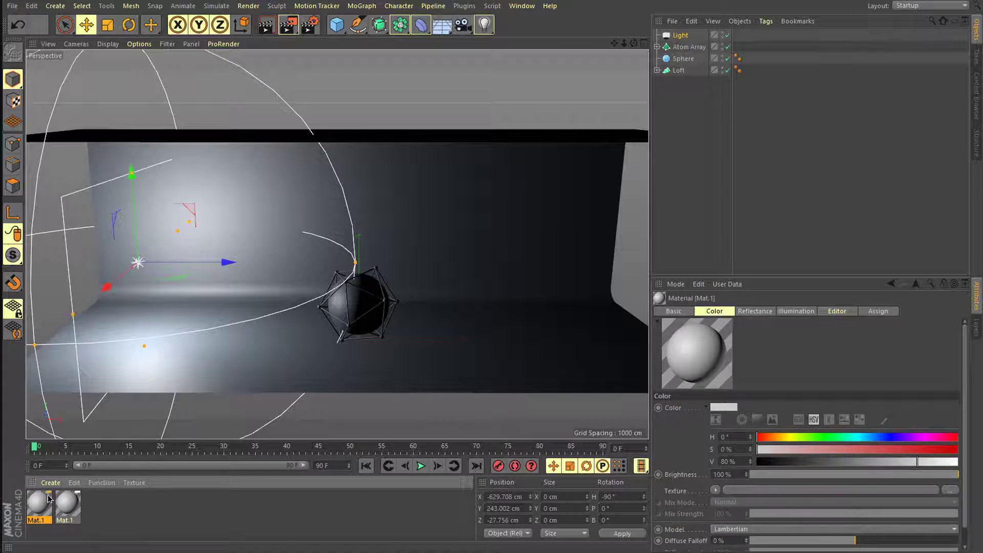
key(ctrl+v)
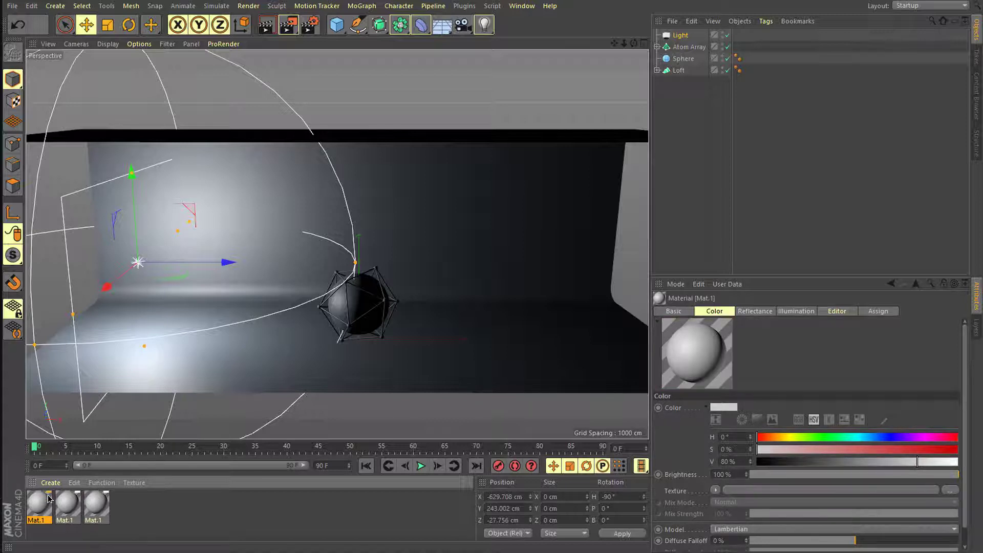
click(95, 506)
double_click(95, 520)
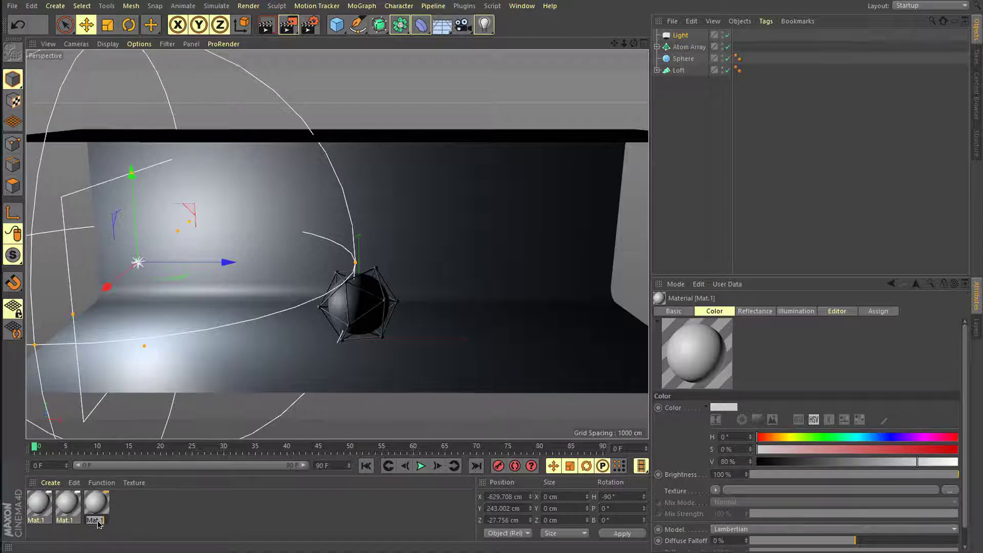
text(sphere)
key(Return)
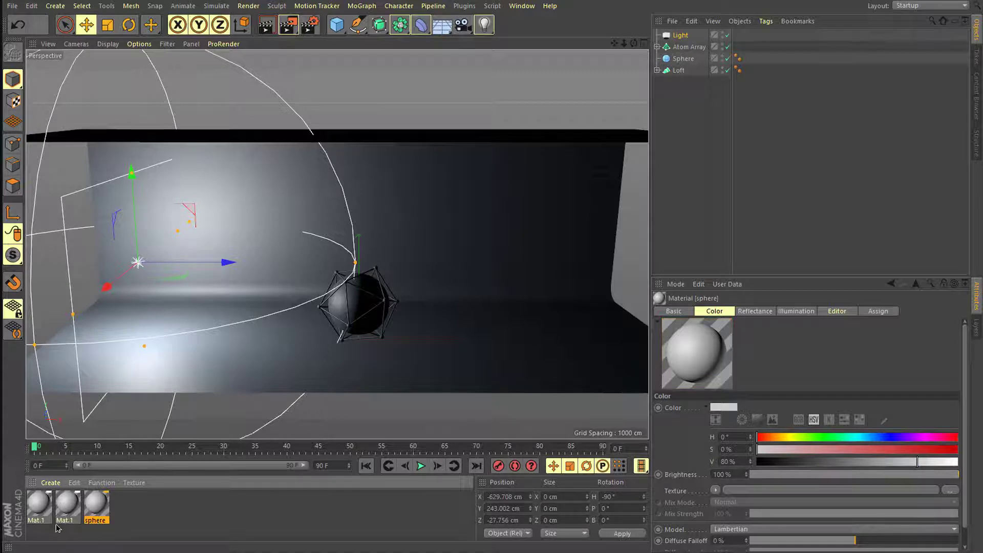
- Rename the middle material "aa" and the first material "s"
double_click(65, 522)
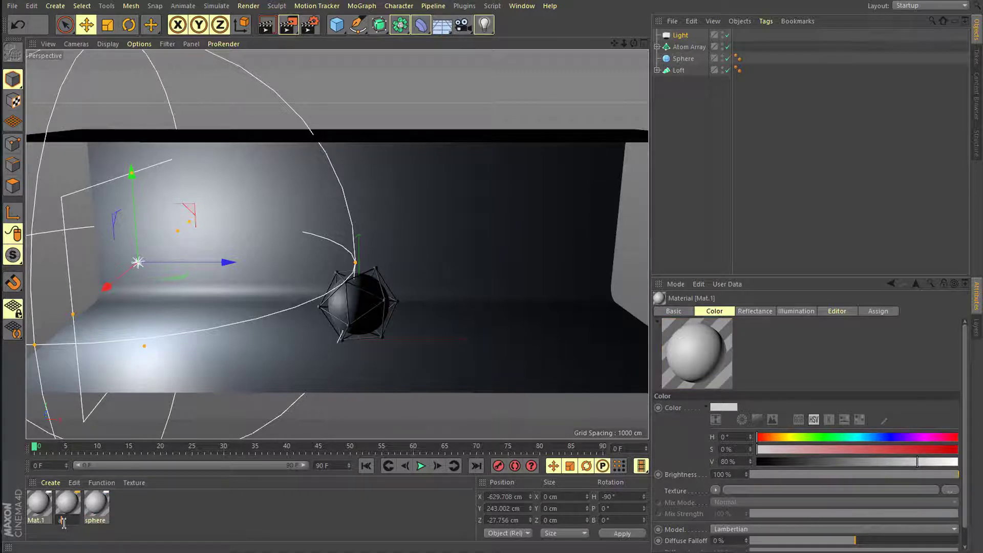
text(aa)
key(Return)
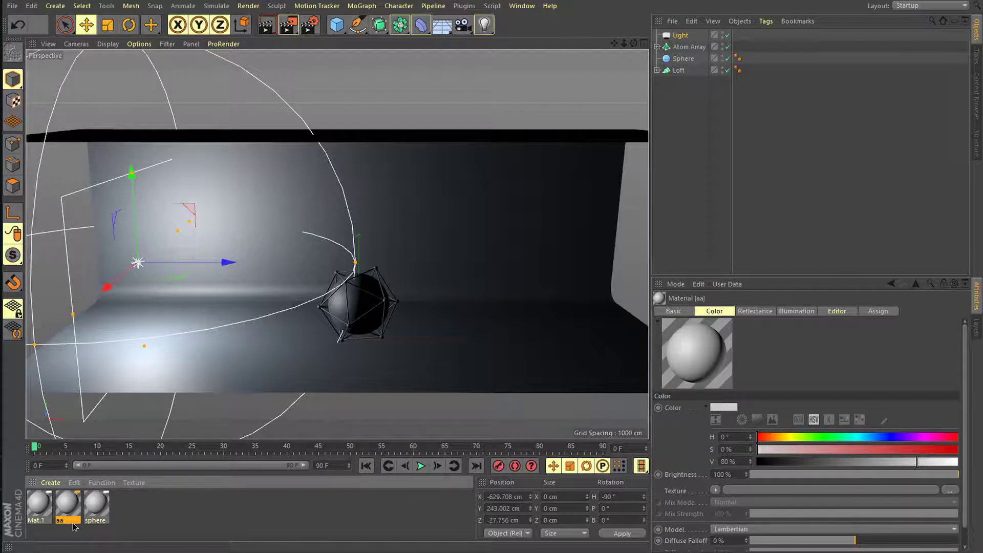
double_click(37, 520)
text(s)
key(Return)
- Assign material "s" to the Loft, "aa" to the Atom Array and "sphere" to the Sphere
drag(33, 507, 678, 70)
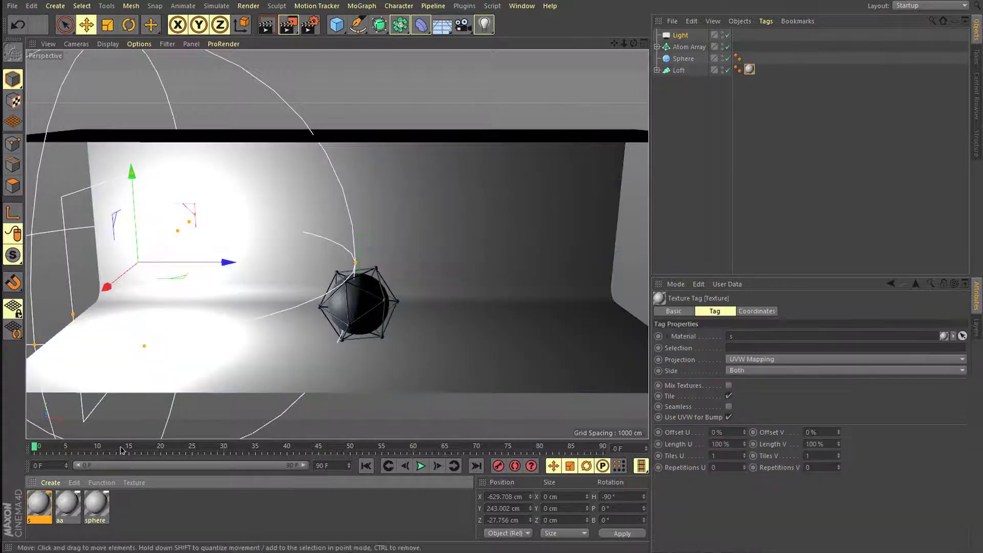
drag(67, 508, 721, 142)
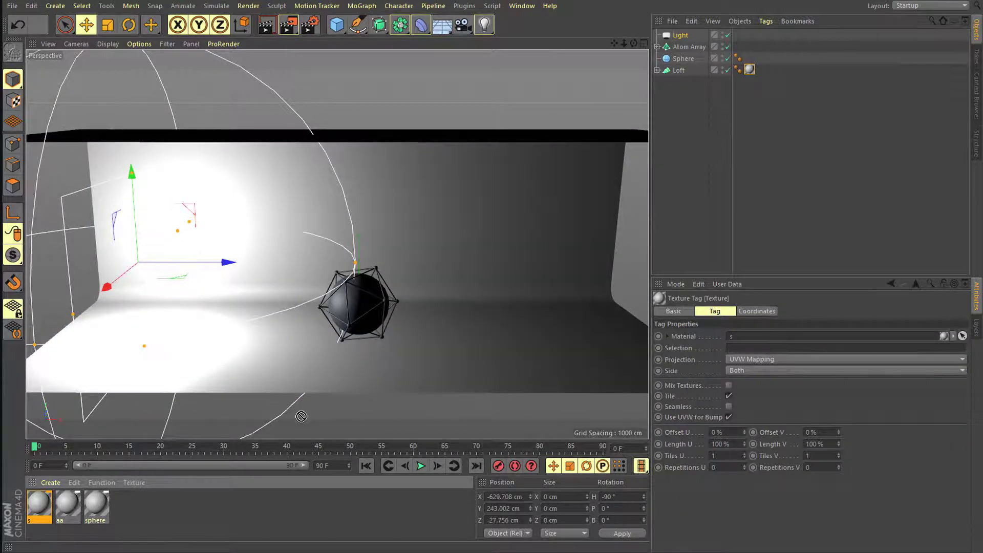
mouse_move(71, 500)
mouse_down()
mouse_move(93, 467)
mouse_move(640, 198)
mouse_move(689, 47)
mouse_up()
drag(91, 500, 358, 305)
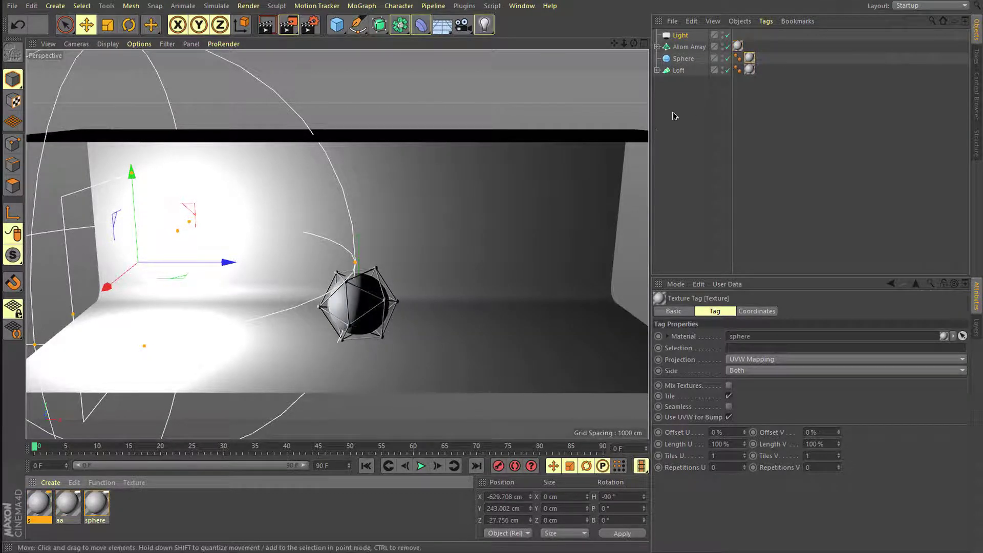
- In material "s", turn off Reflectance and set the color's V value to 100%
scroll(353, 320, up, 4)
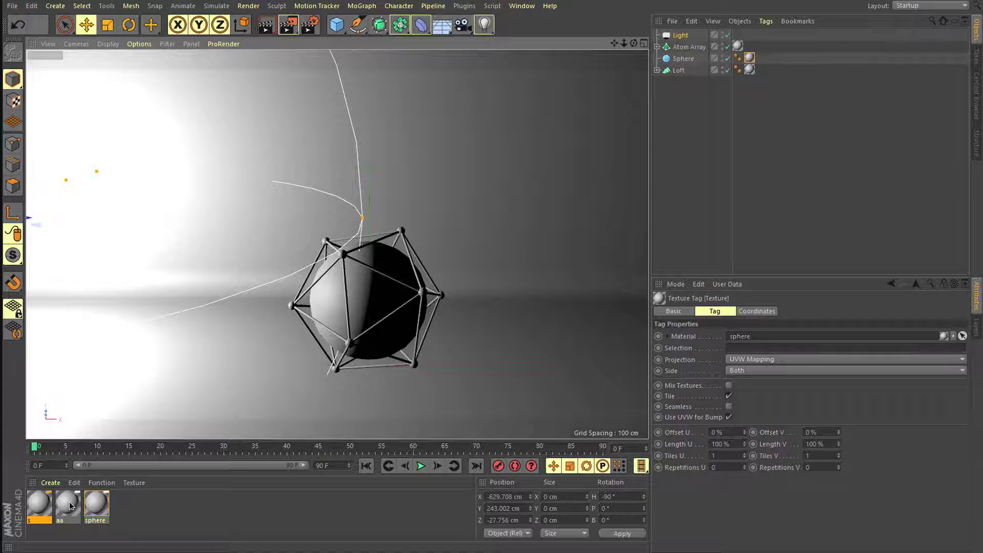
click(38, 505)
double_click(38, 506)
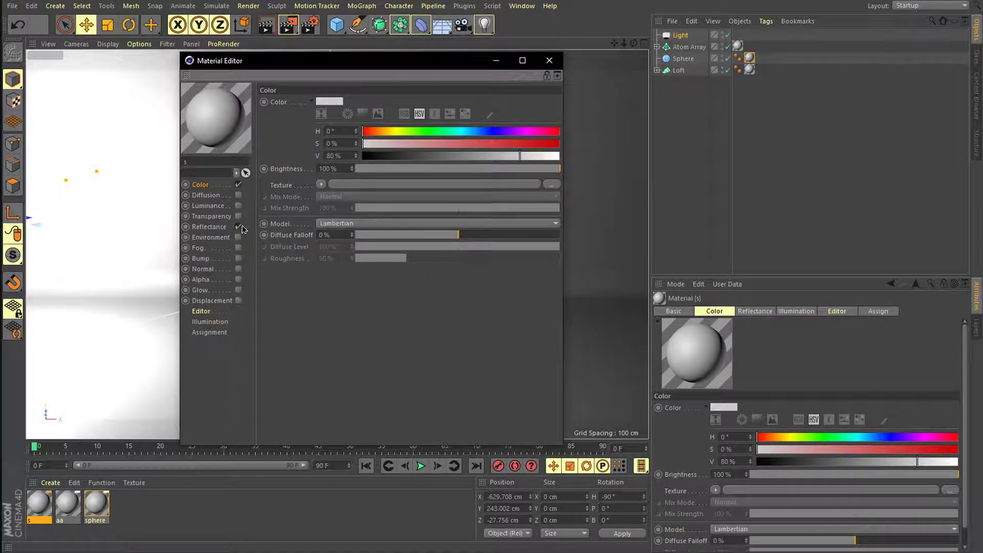
click(238, 226)
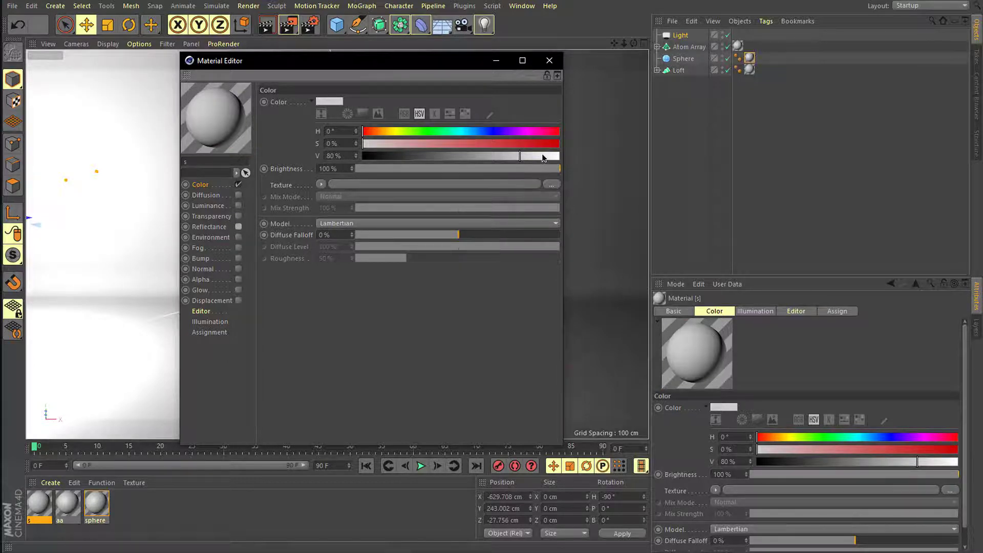
drag(544, 157, 568, 159)
click(574, 157)
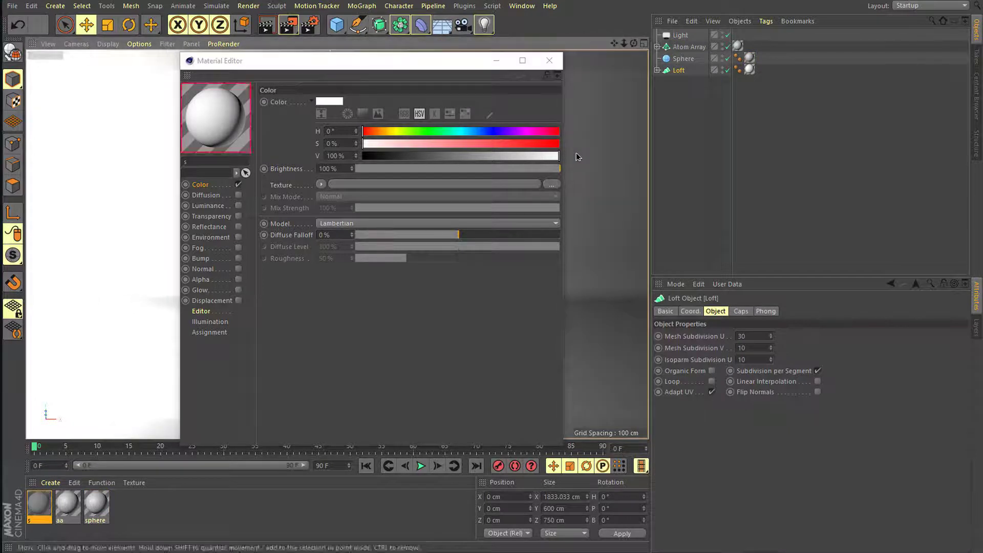
click(548, 60)
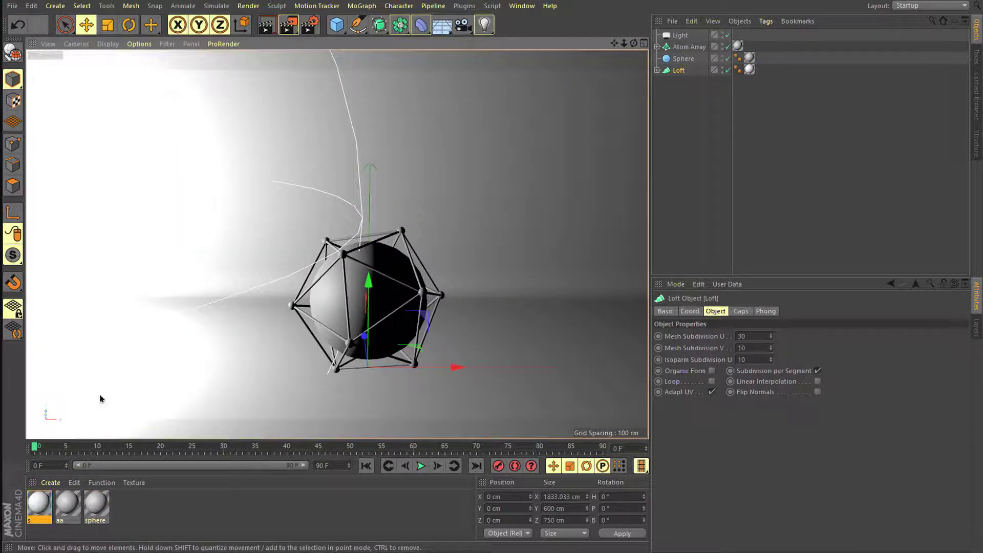
- In material "aa", turn off Color and replace the Default Specular reflectance layer with a Beckmann layer
click(67, 504)
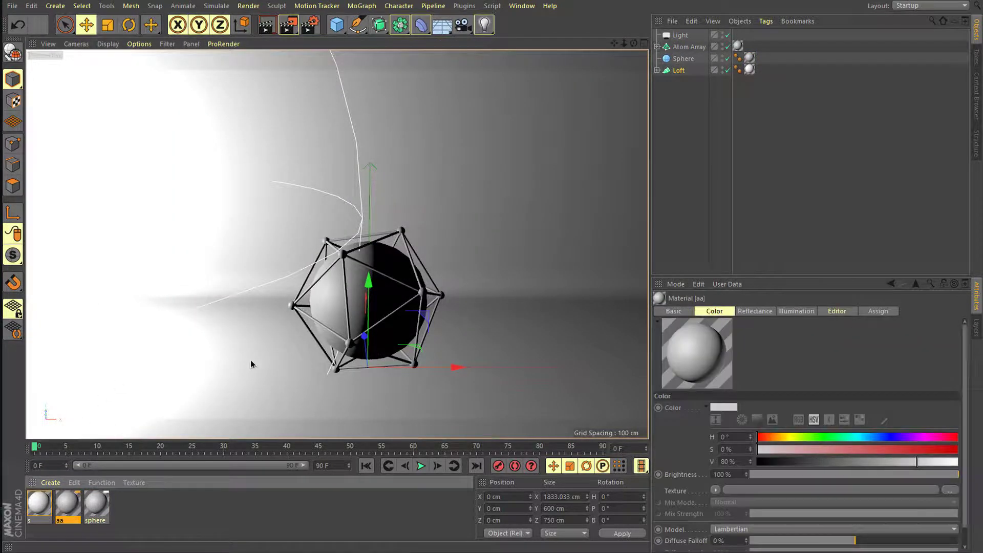
double_click(67, 504)
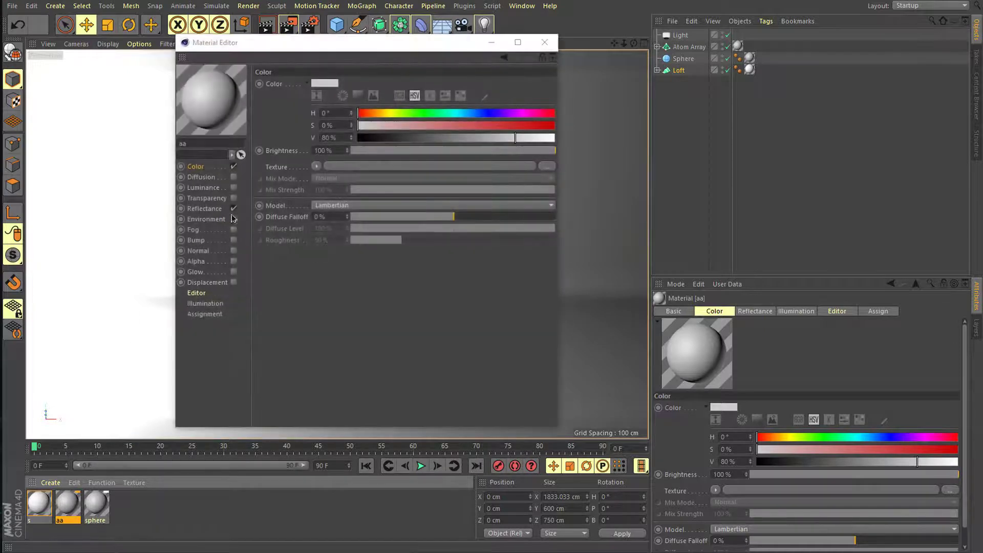
click(233, 167)
click(205, 209)
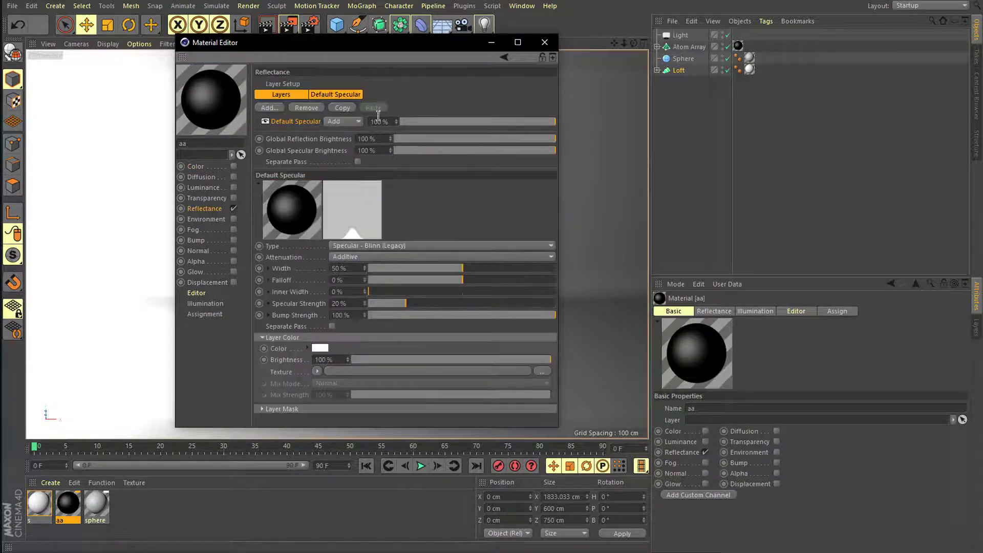
drag(364, 48, 516, 61)
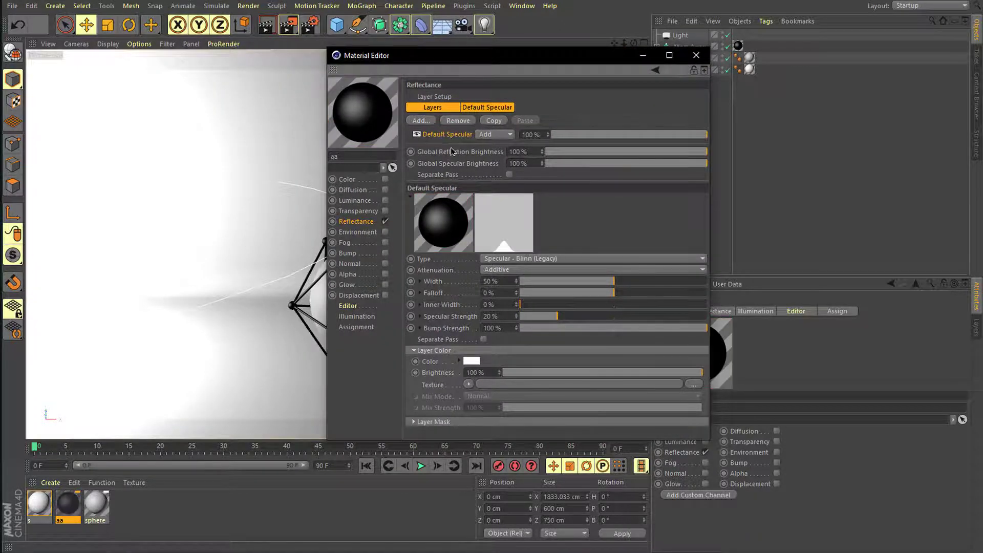
click(458, 120)
click(420, 120)
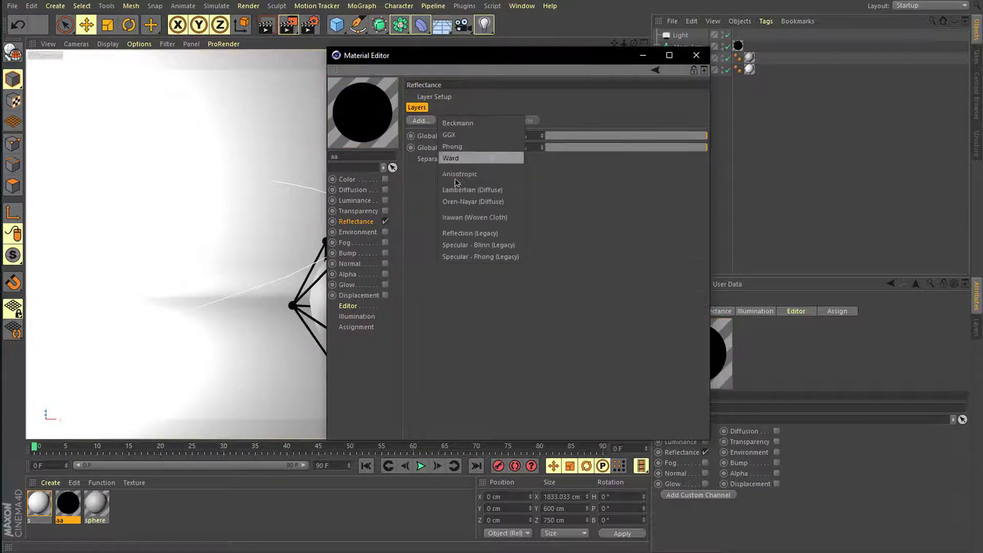
click(457, 122)
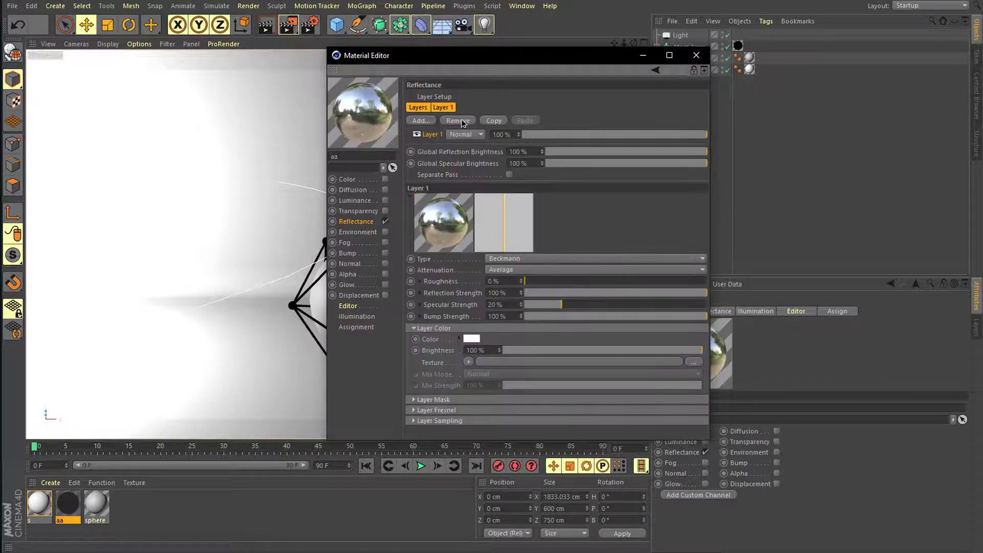
- Set the Beckmann layer's Fresnel to Dielectric and move the Material Editor aside to expose the cage
click(416, 410)
scroll(461, 395, down, 2)
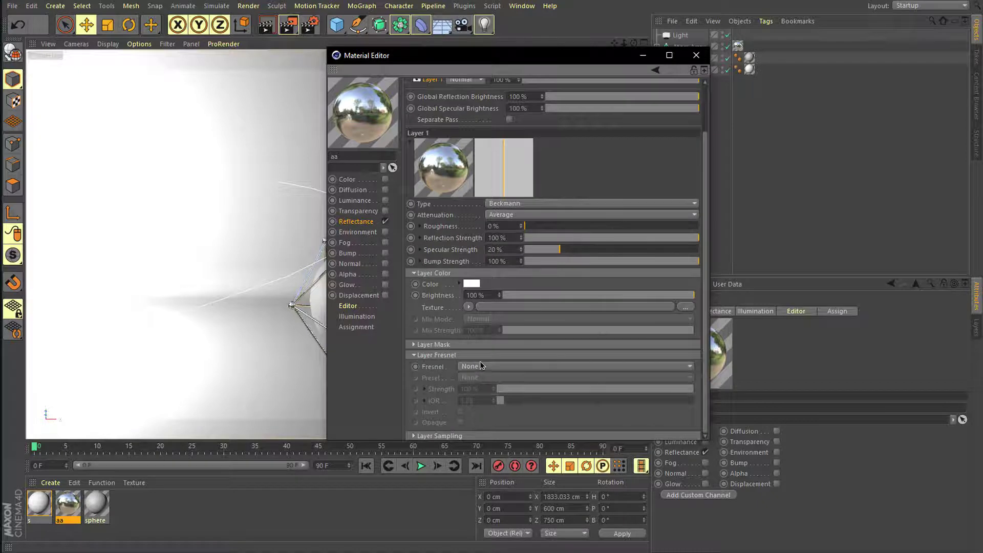
click(480, 365)
click(475, 379)
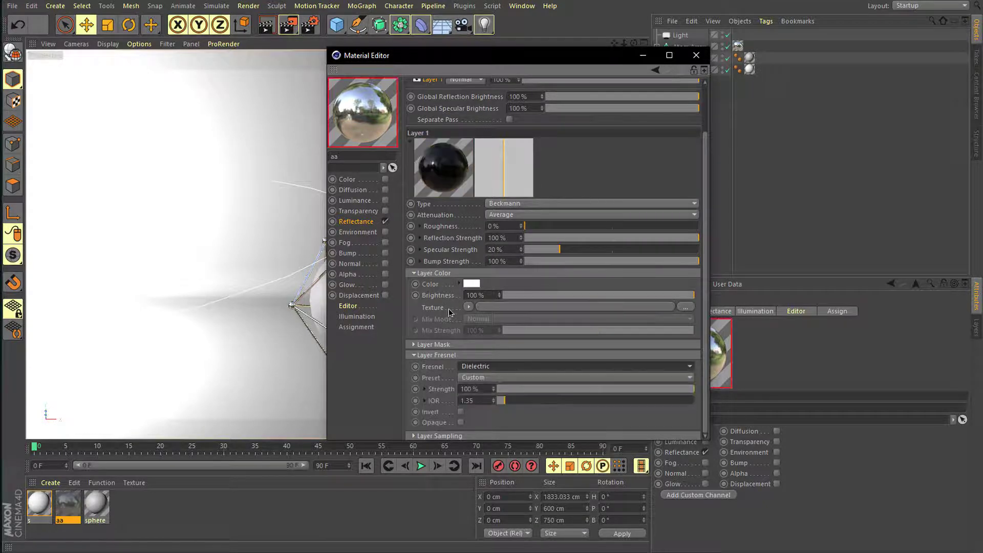
drag(470, 64, 555, 79)
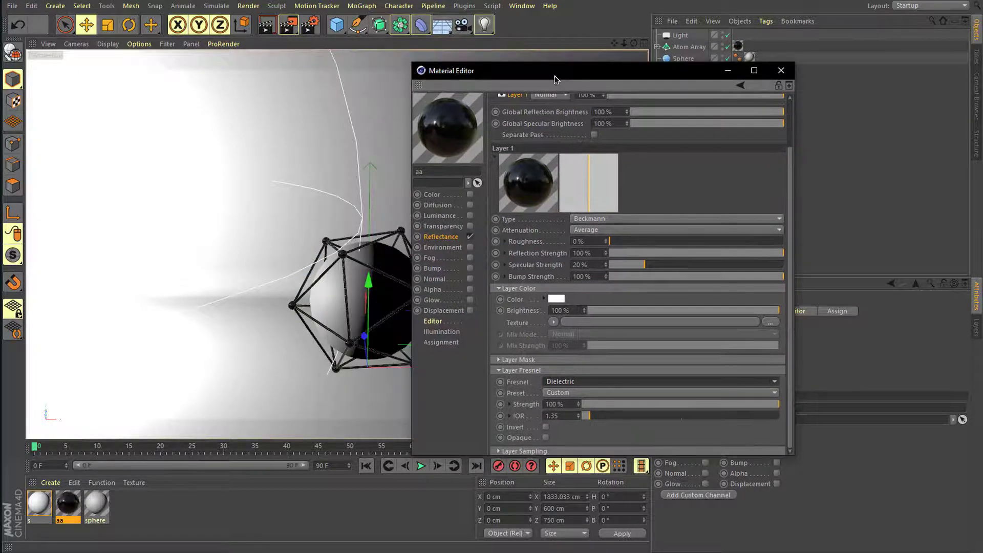
- Set the layer's roughness to 20%, specular strength to 46% and bump strength to 59%, and close the material
drag(617, 242, 547, 242)
text(20)
key(Return)
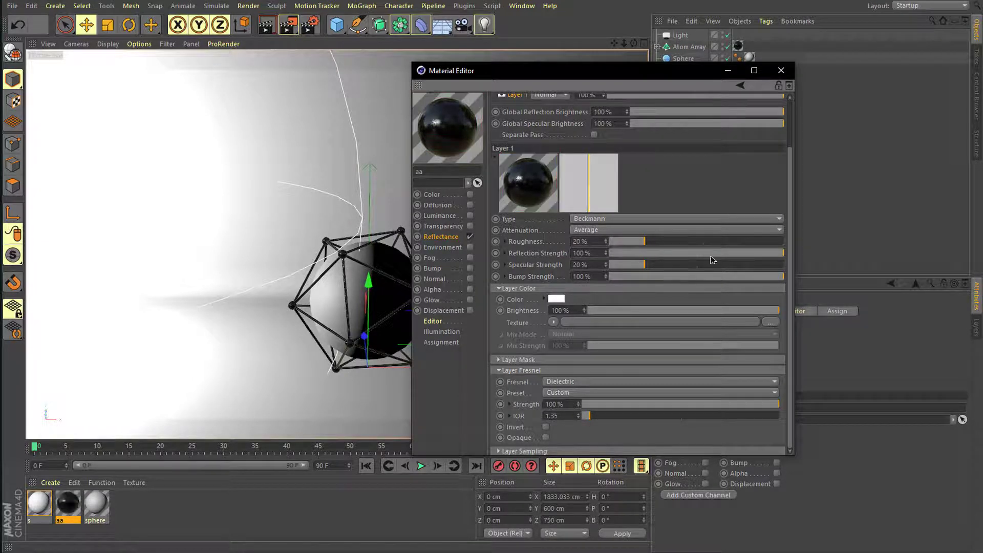
drag(713, 253, 793, 253)
drag(645, 265, 691, 264)
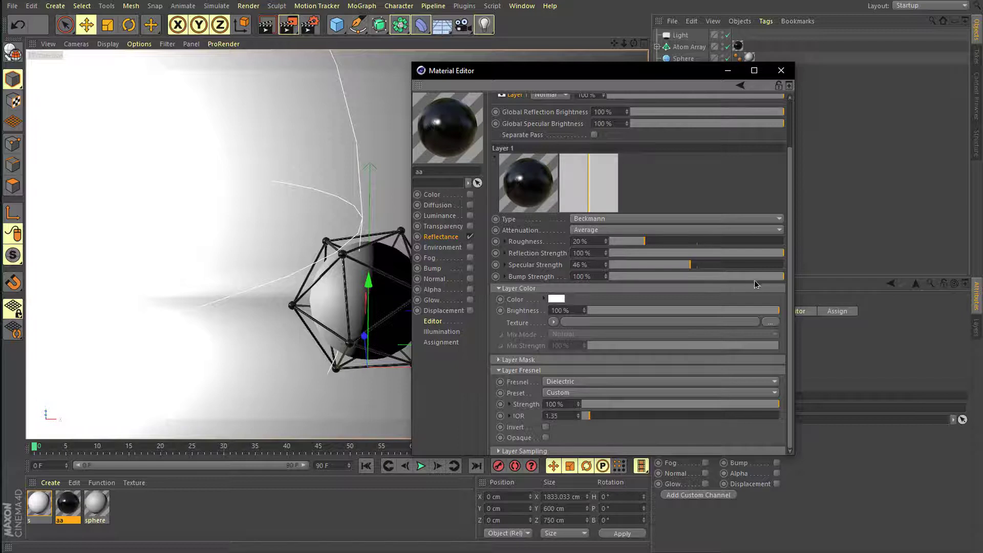
click(754, 285)
drag(746, 334, 719, 334)
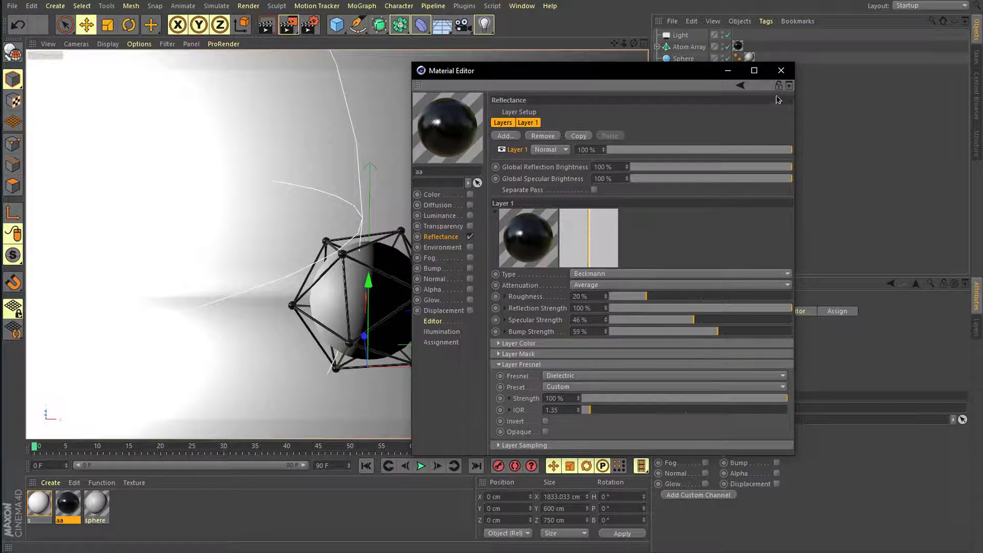
click(781, 70)
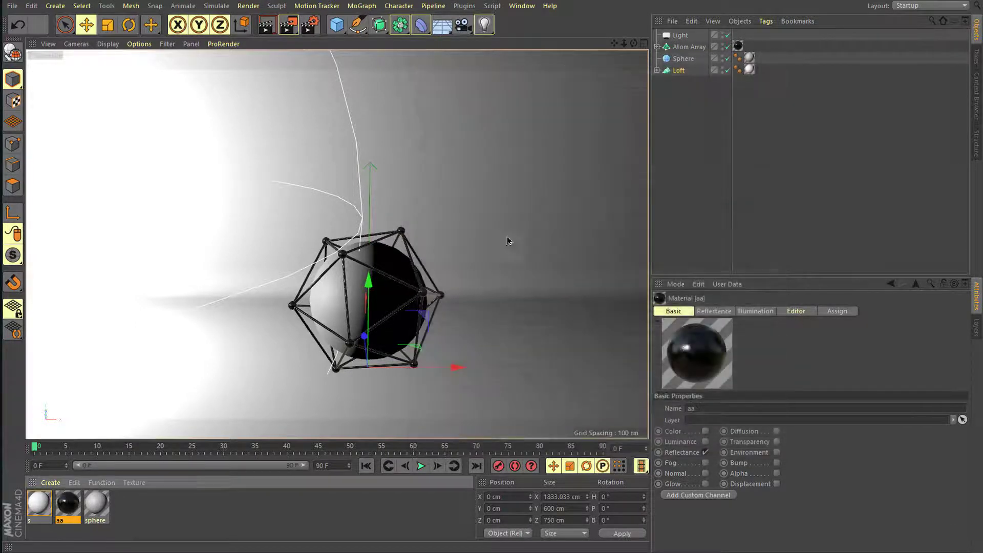
scroll(348, 197, up, 5)
alt+drag(364, 179, 336, 241)
double_click(101, 506)
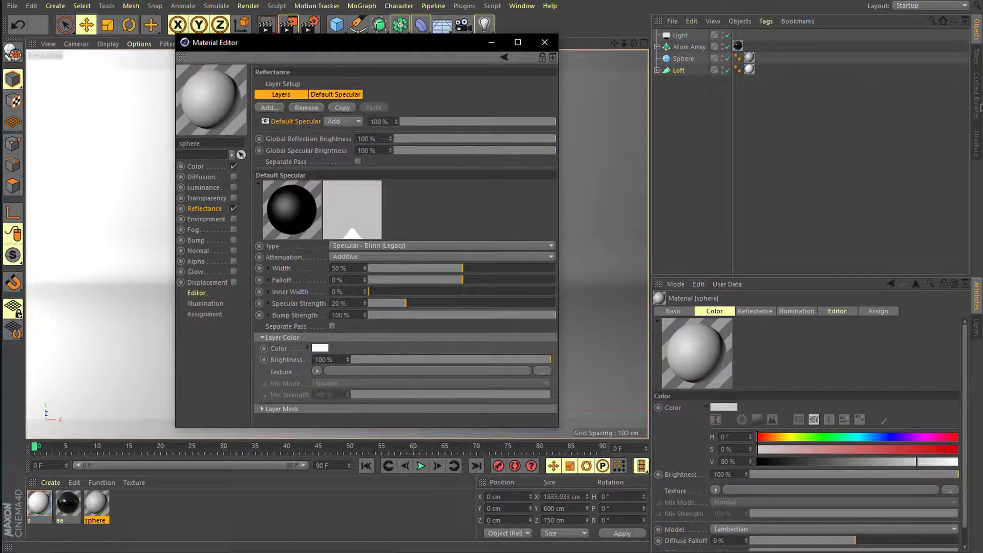
click(491, 42)
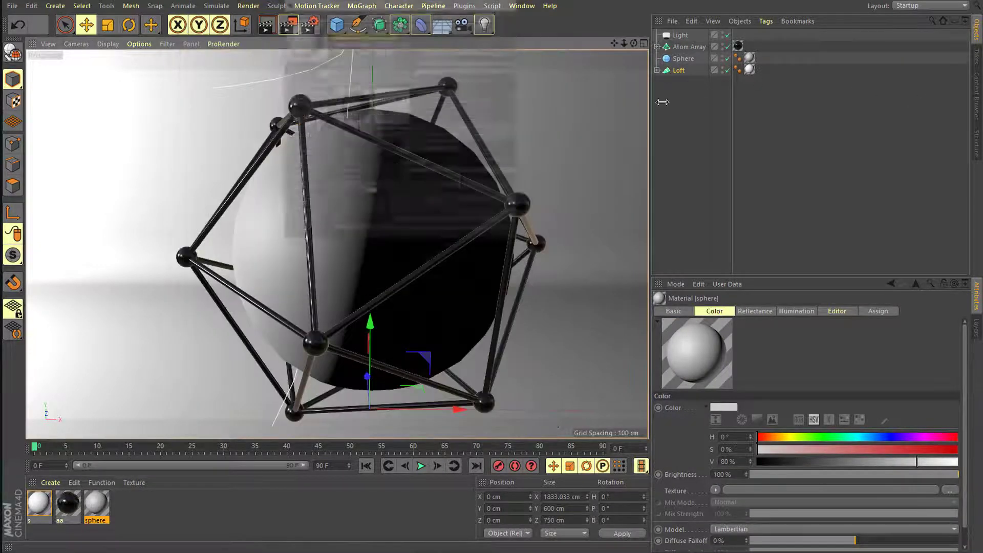
- Search the Content Browser presets for "rust", load the Metal - Rusty Steel material into the scene, and return to the object list
click(979, 115)
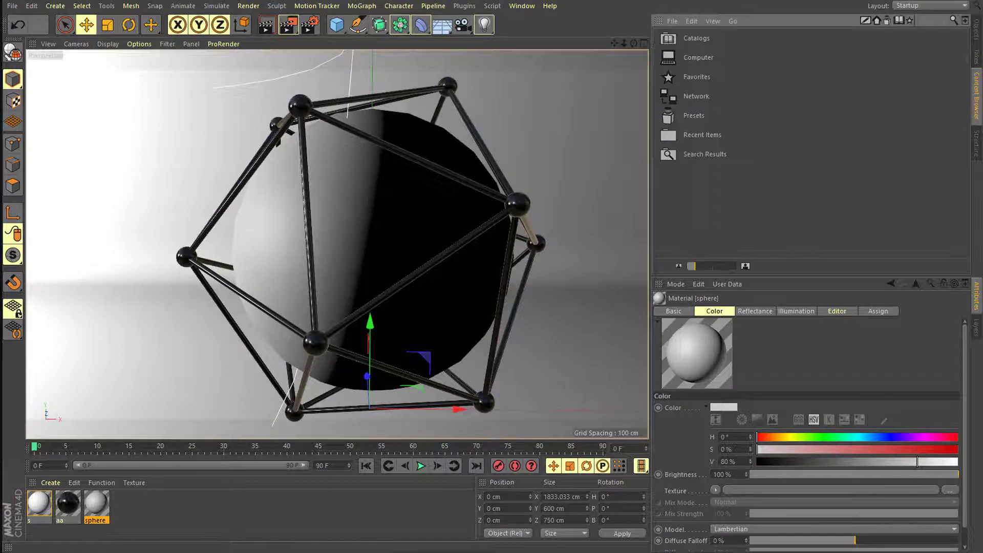
double_click(690, 117)
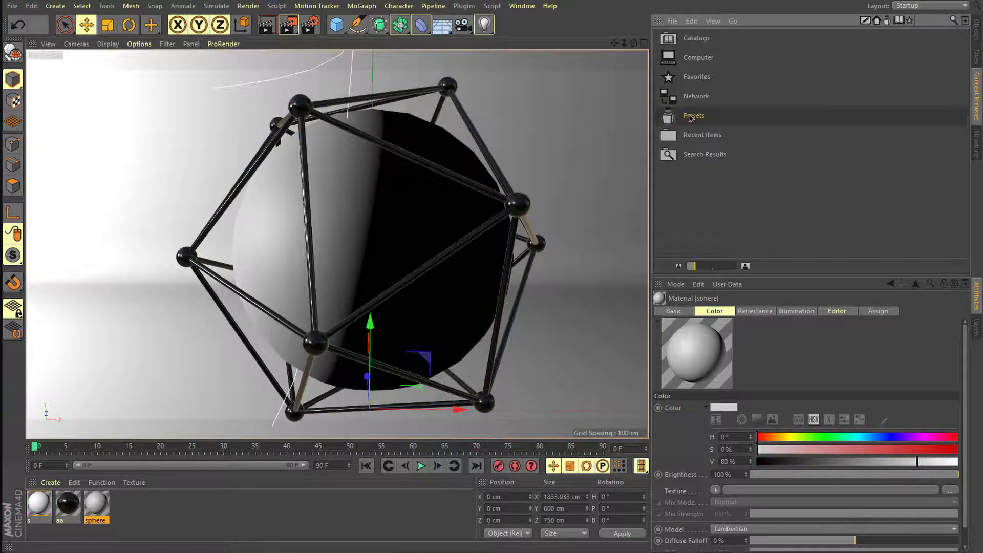
click(953, 20)
key(Return)
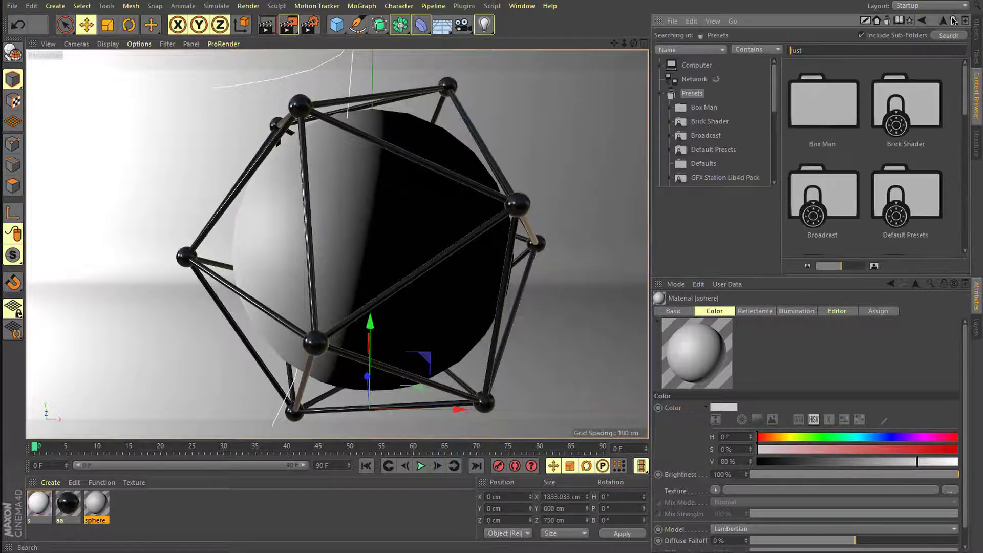
text(ru)
key(Return)
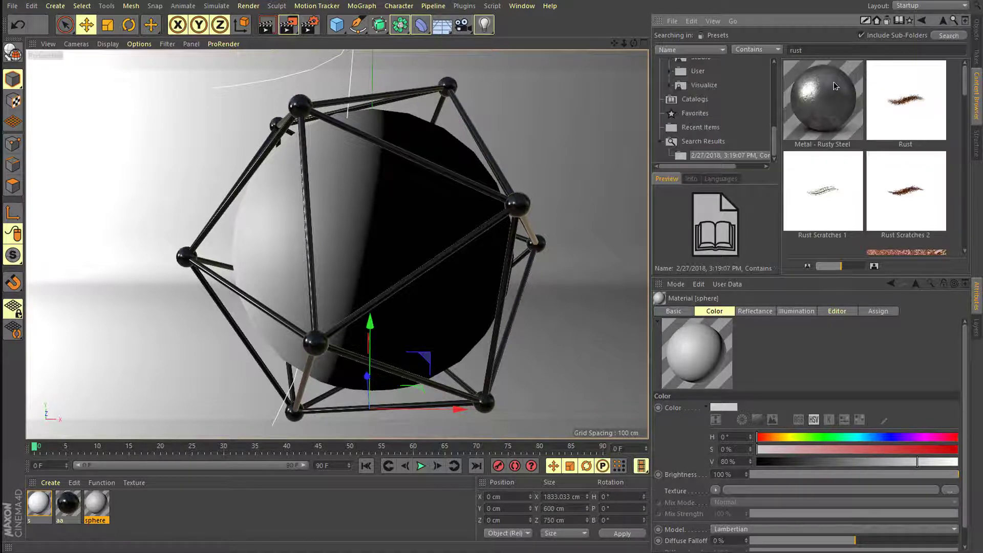
double_click(824, 102)
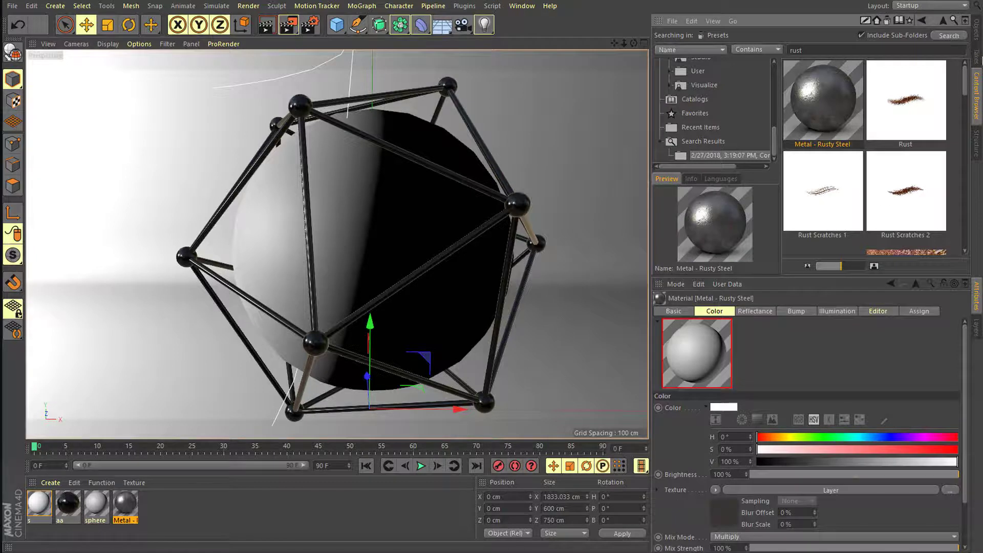
click(976, 31)
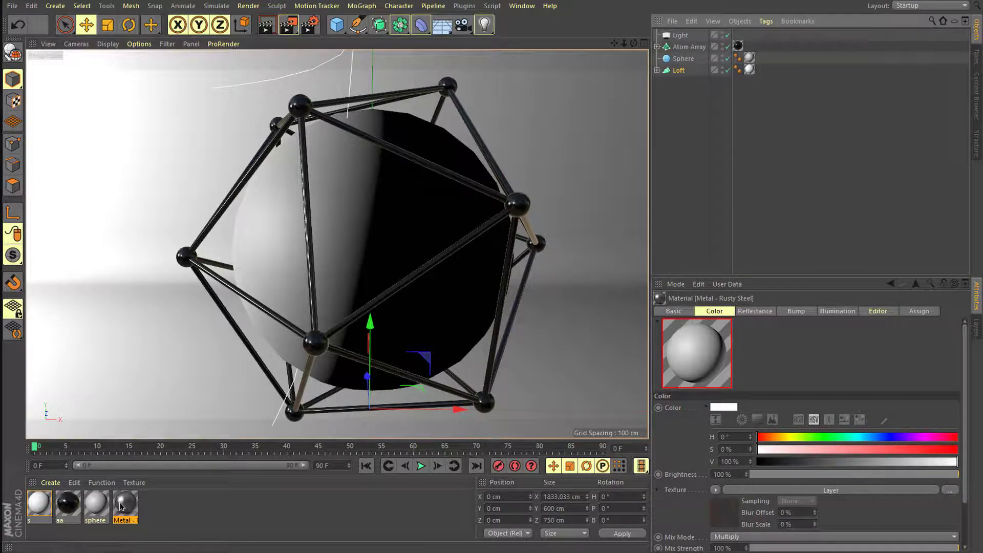
- Delete the Metal - Rusty Steel material and load a Layer shader as the color texture of material "sphere"
key(Delete)
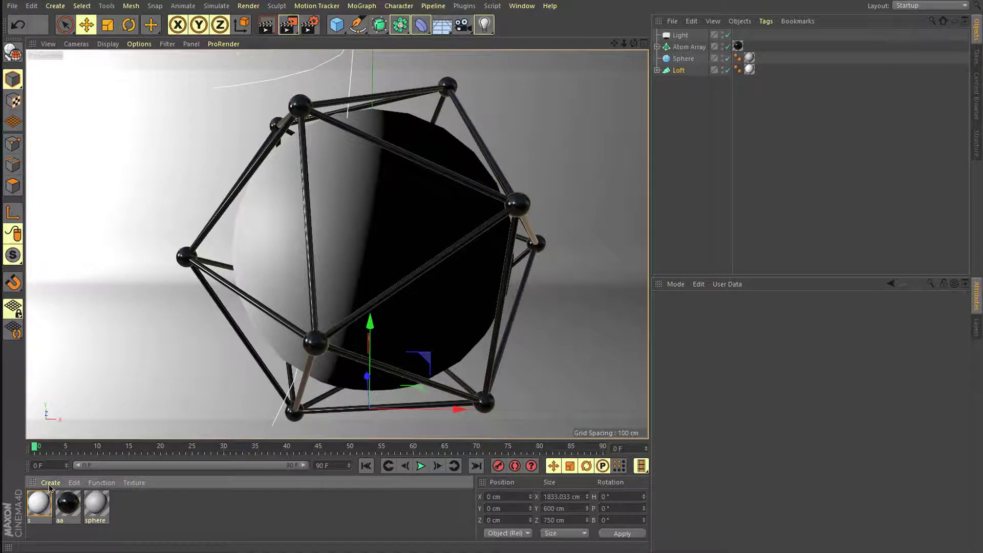
double_click(93, 502)
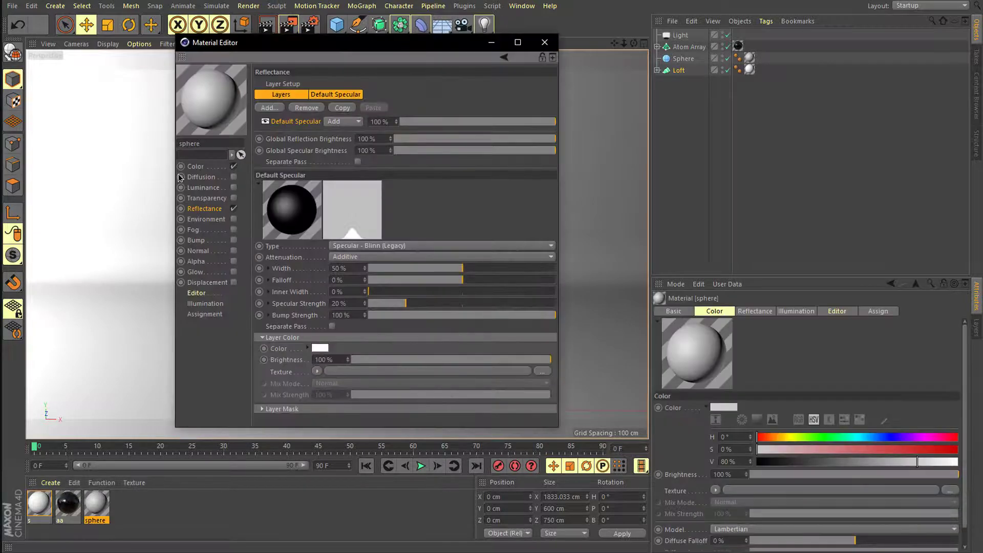
click(195, 168)
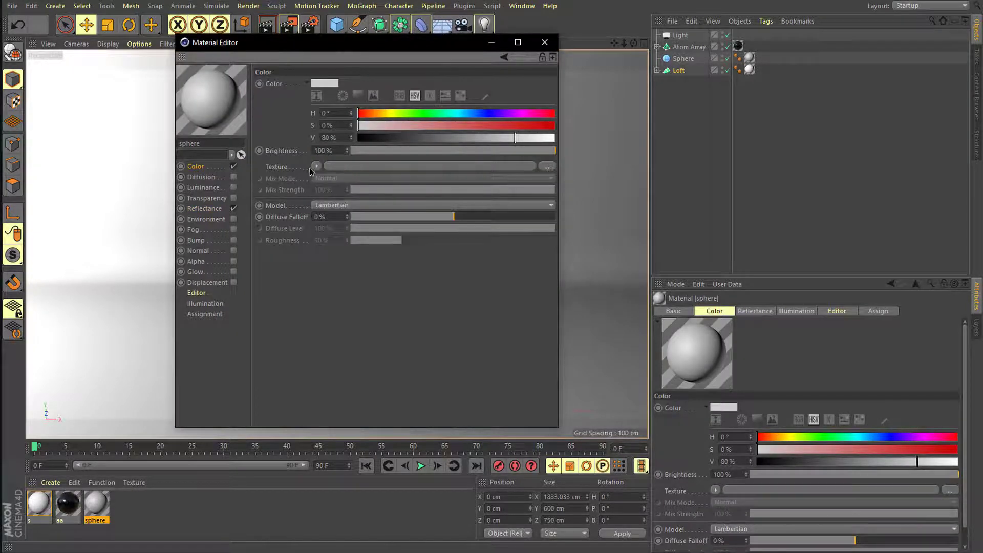
click(316, 167)
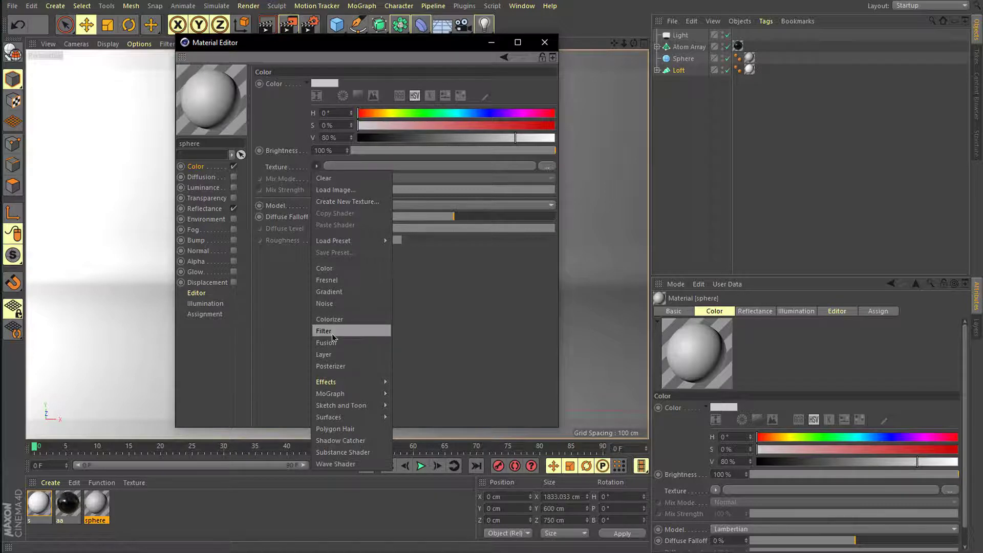
click(337, 354)
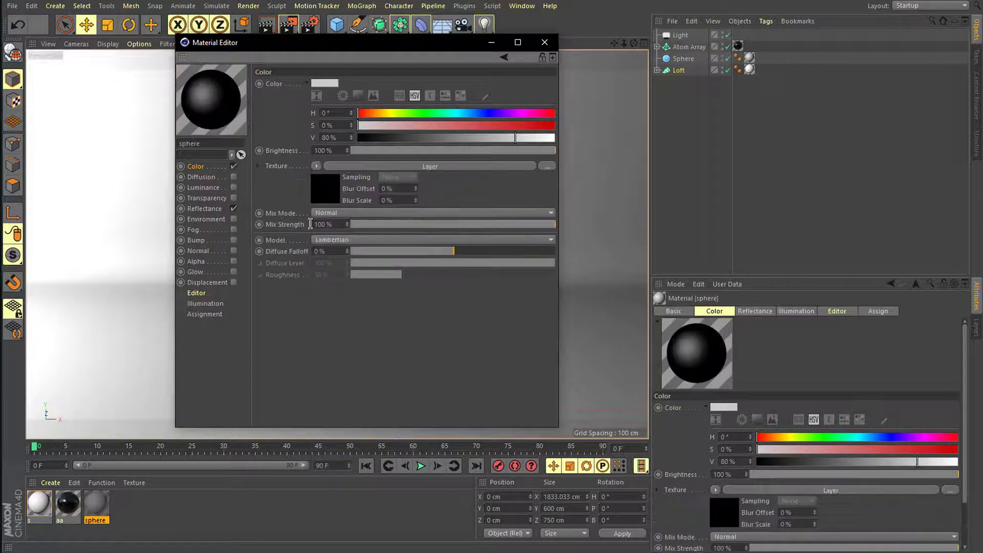
- Add a Color shader to the layer stack and set it to green with H 153°, S 49% and V 44%
click(324, 197)
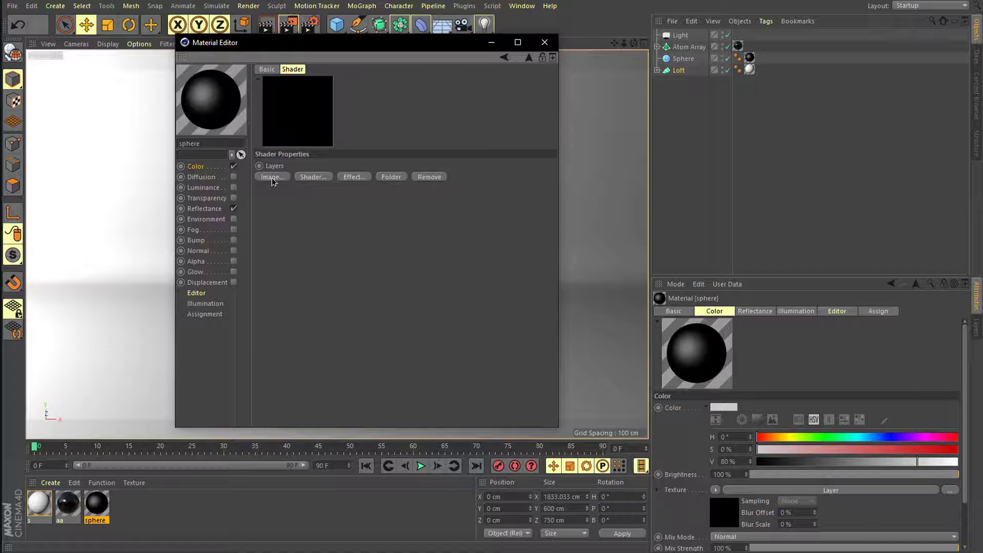
click(314, 180)
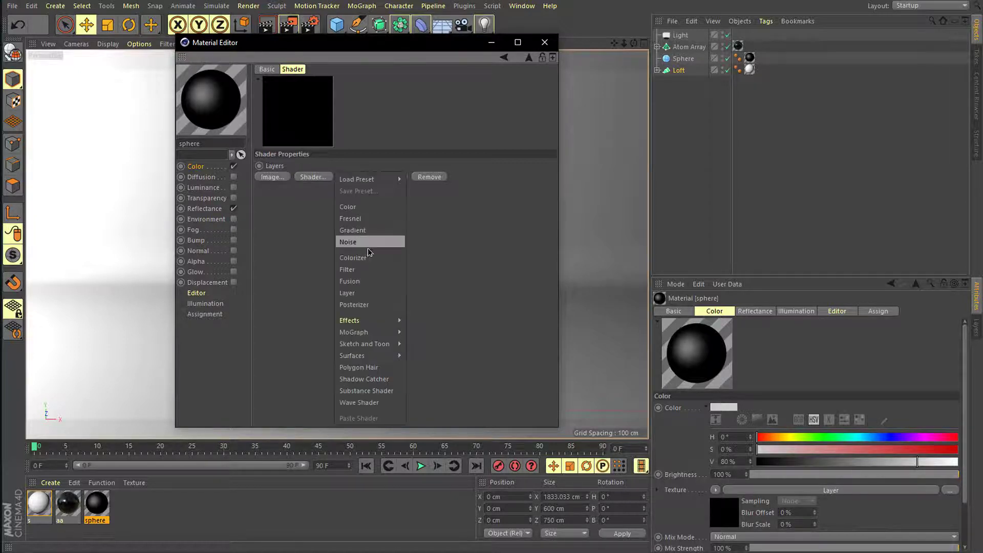
click(366, 207)
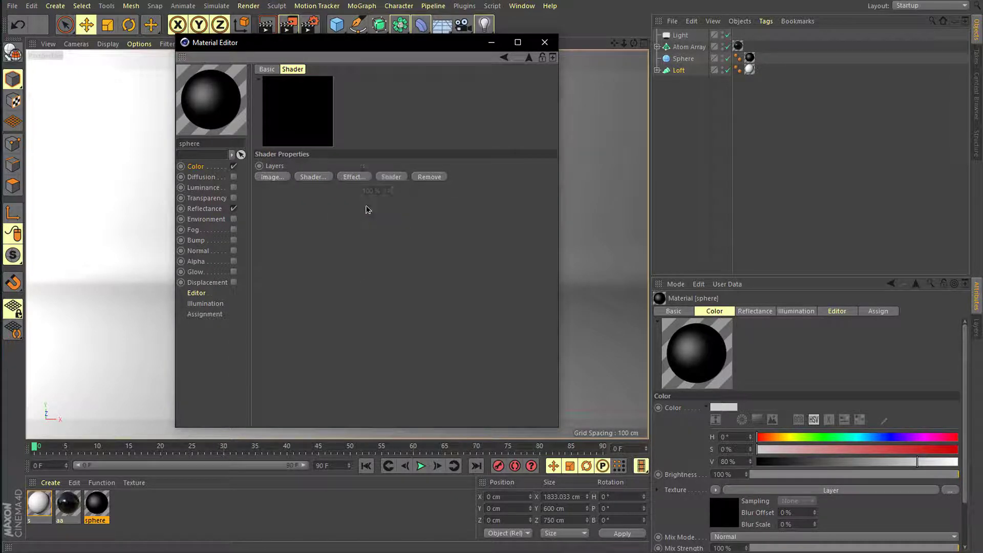
click(296, 190)
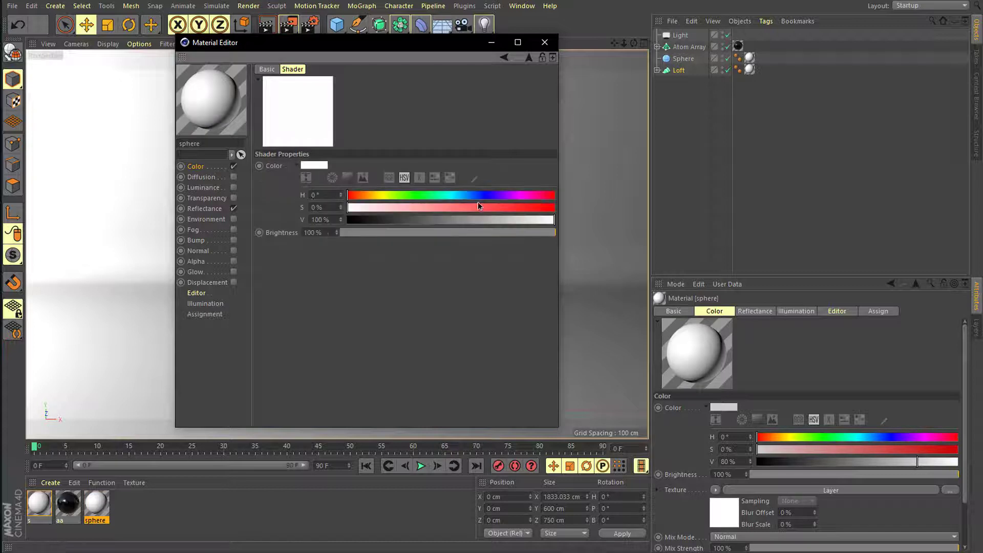
drag(425, 195, 448, 208)
click(466, 208)
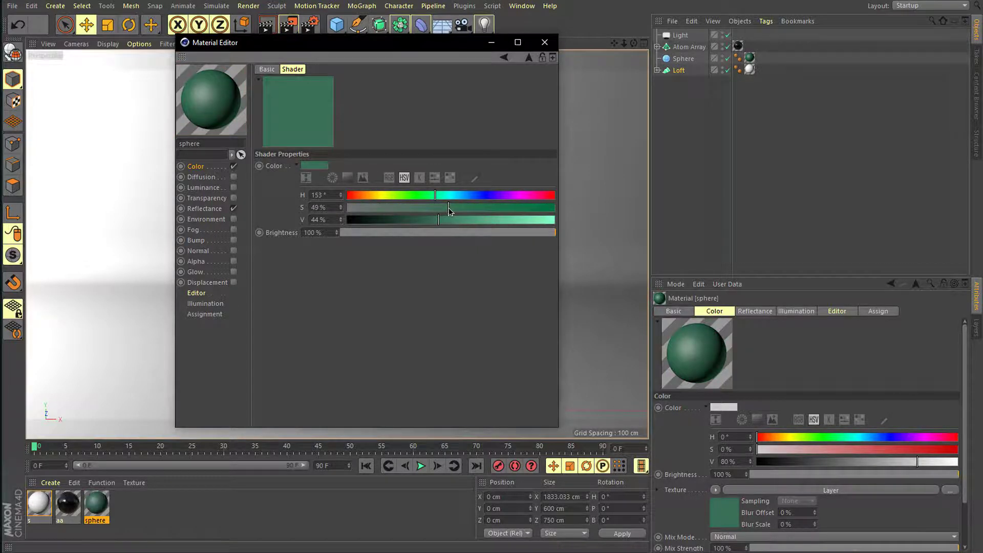
- Go back to the layer stack and add a Noise shader above the green color layer
click(533, 58)
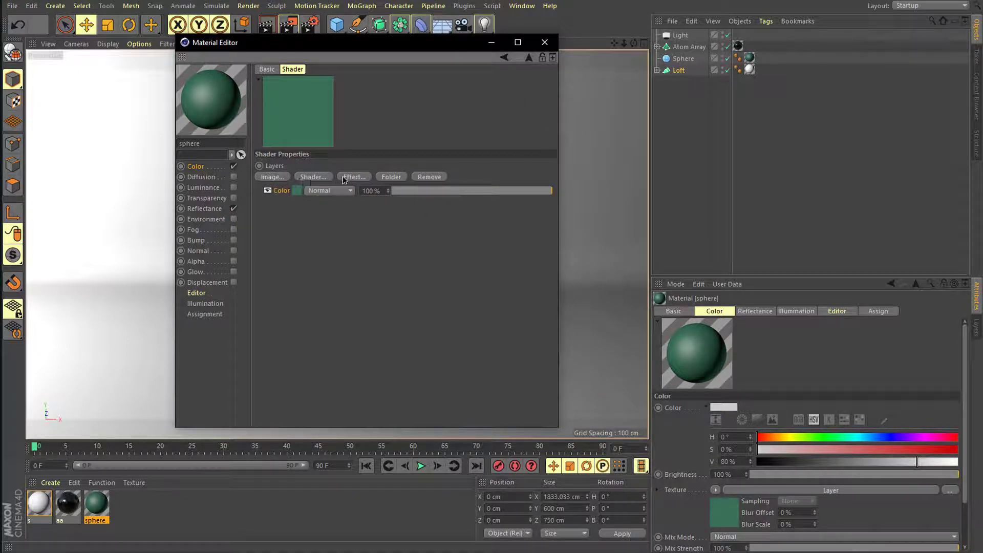
click(313, 177)
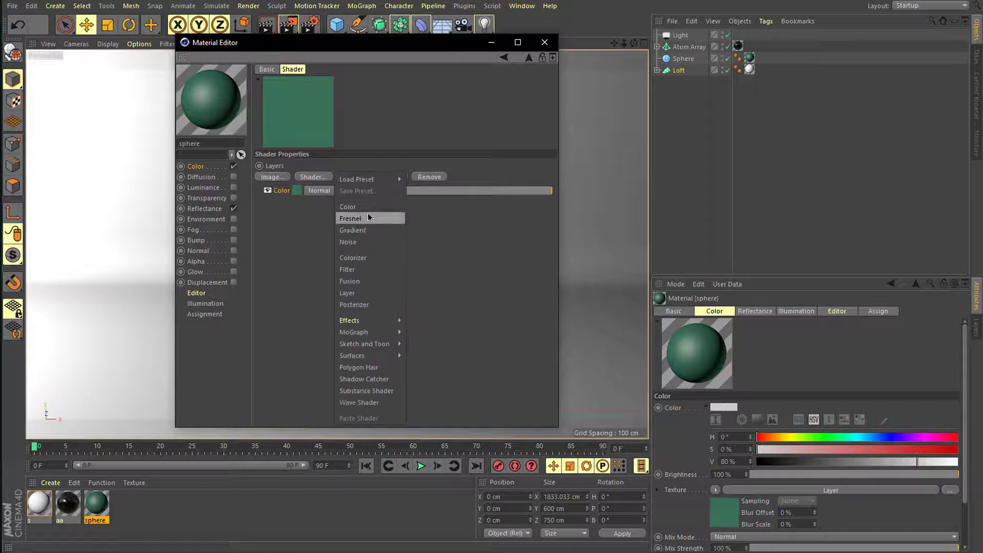
click(355, 241)
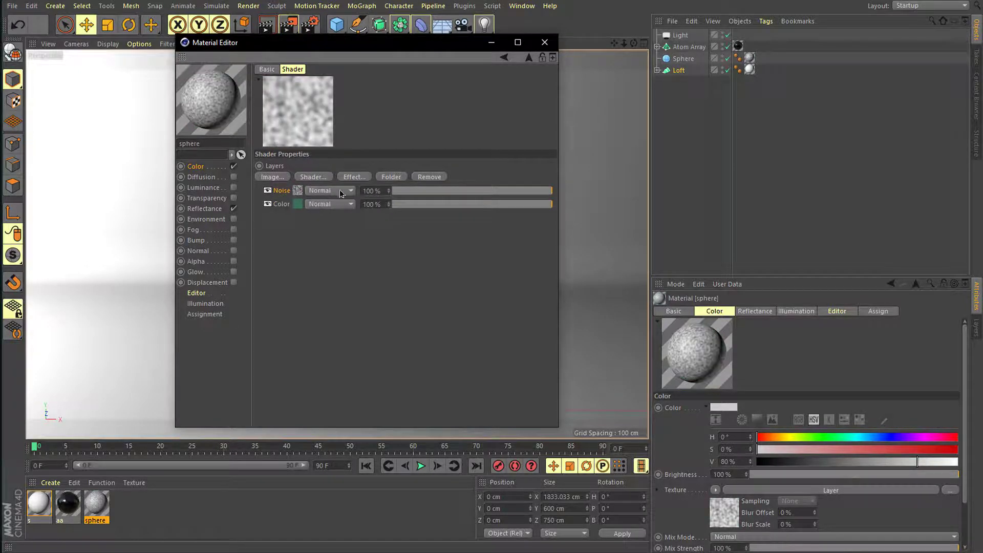
- Open the Noise layer's settings, try several noise types and set the type to Electric
click(297, 191)
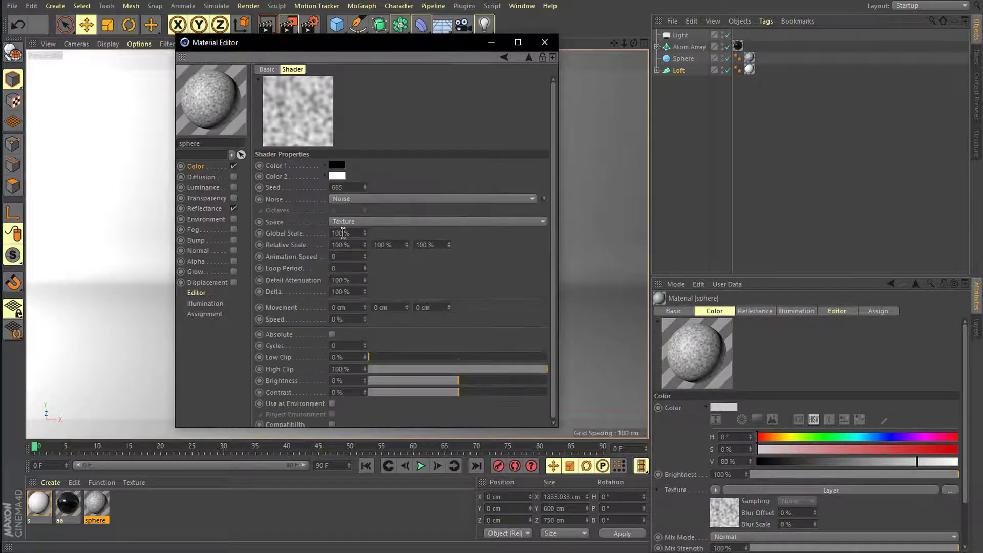
click(354, 199)
click(358, 335)
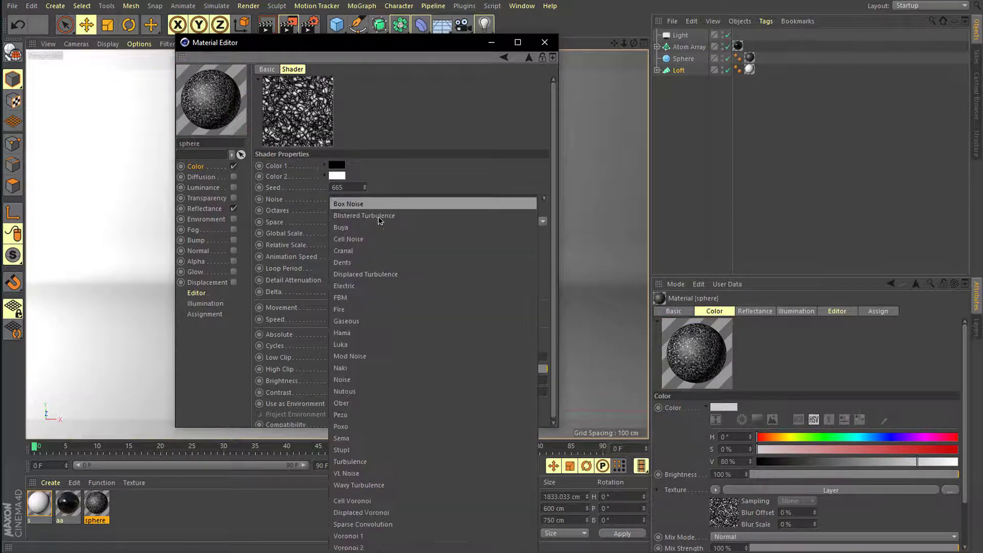
click(382, 202)
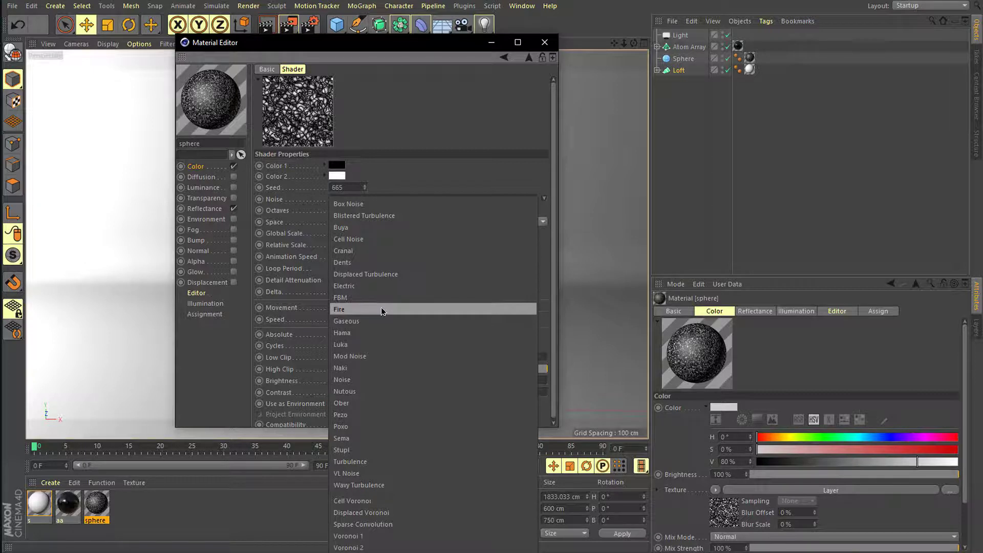
click(381, 308)
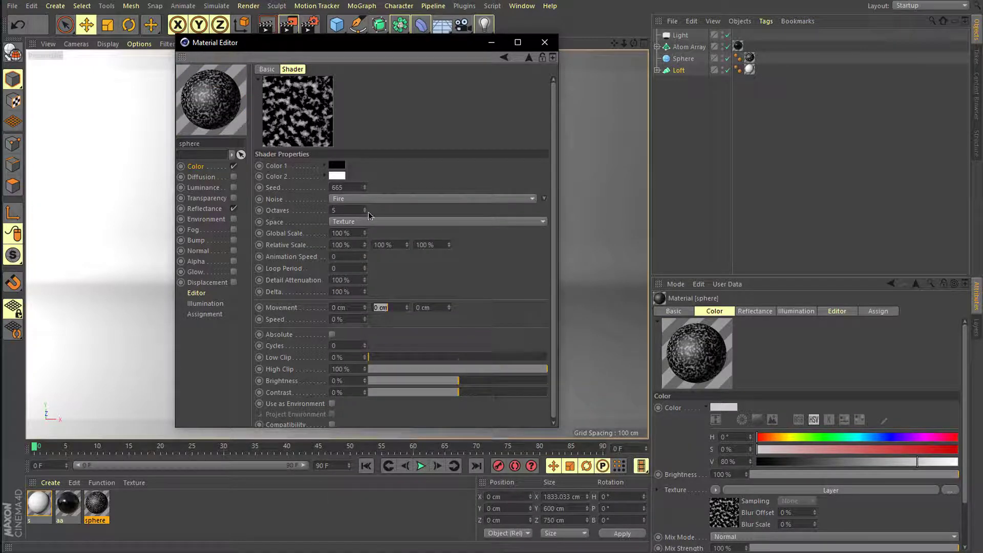
click(360, 198)
click(361, 243)
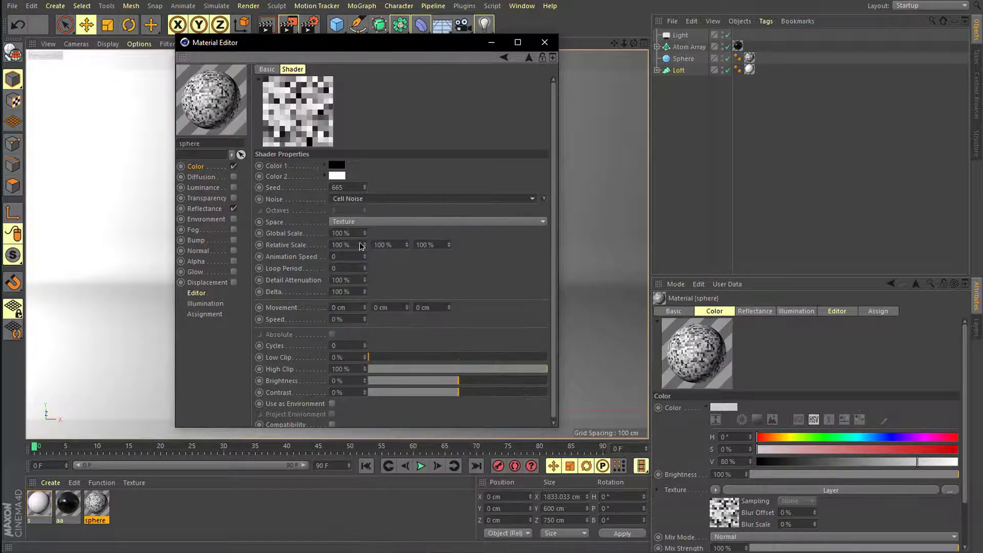
key(Up)
key(Down)
key(Down)
key(Down)
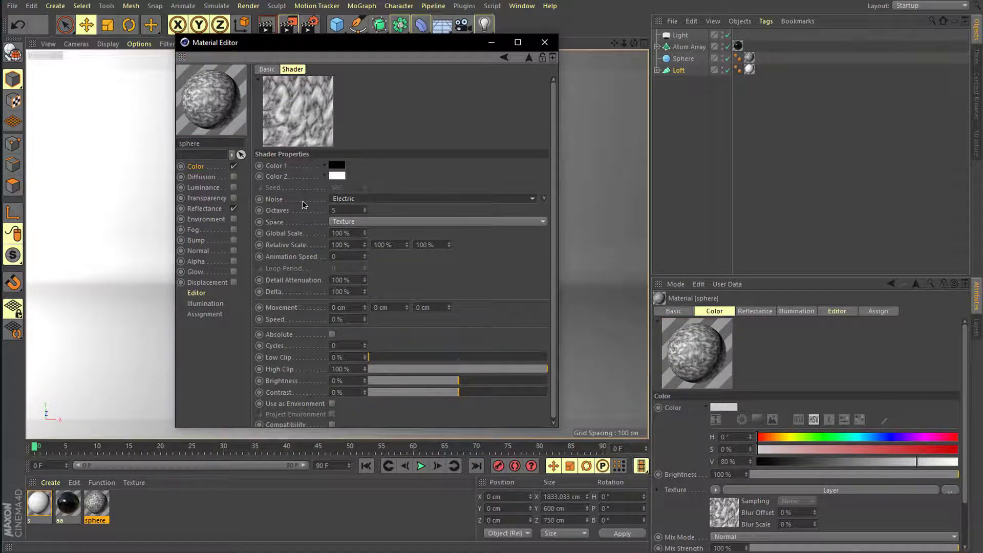
- Compare 20 octaves with 1 for the Electric noise and set the octaves to 20
click(358, 211)
key(Return)
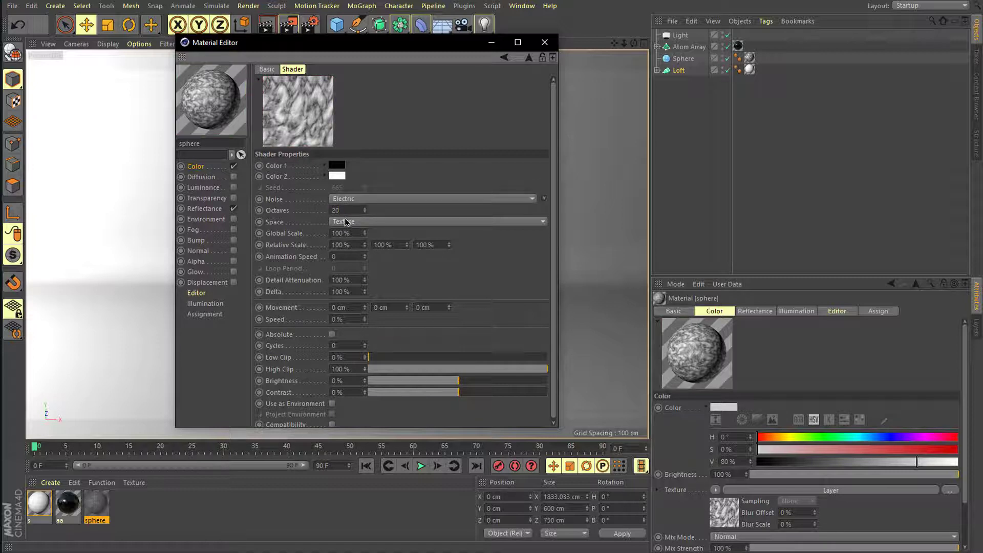
drag(352, 211, 268, 210)
text(1)
key(Return)
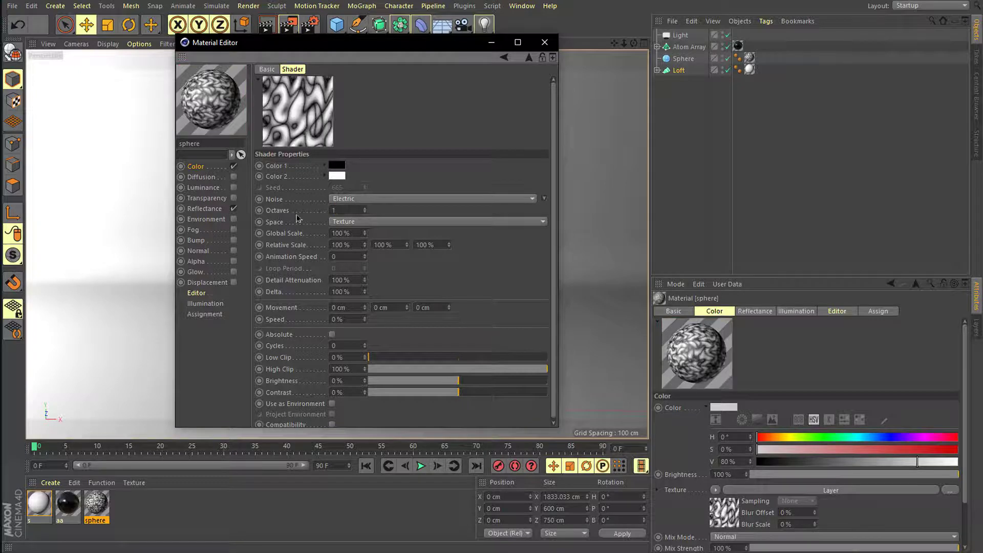
drag(360, 211, 301, 211)
text(20)
key(Return)
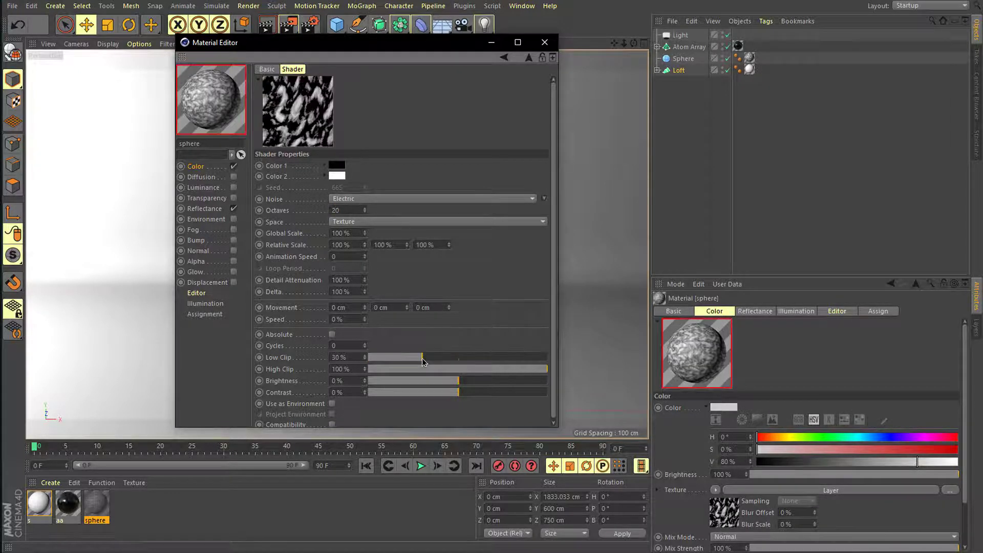
- Set the noise's low clip to 12% and its high clip to 18%
click(390, 356)
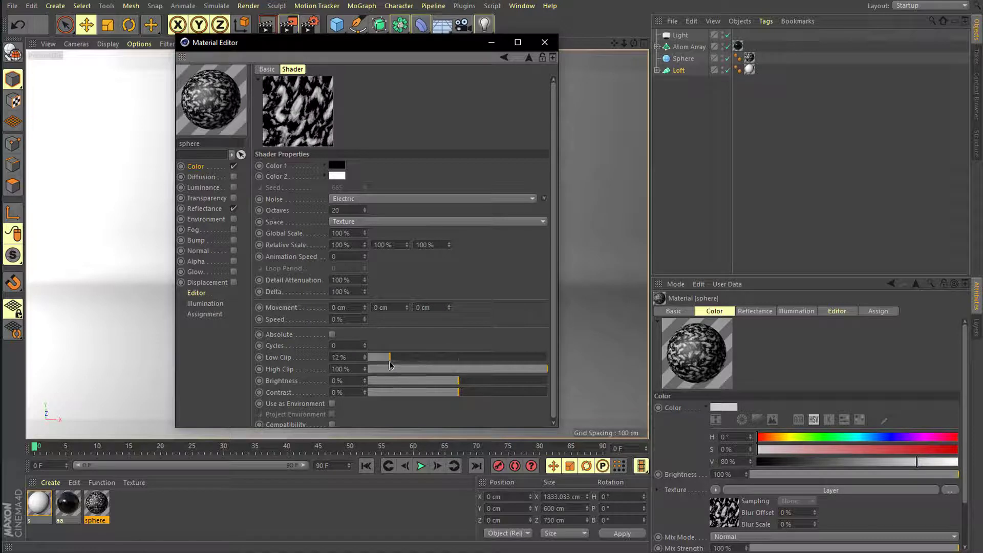
click(414, 368)
drag(414, 367, 399, 368)
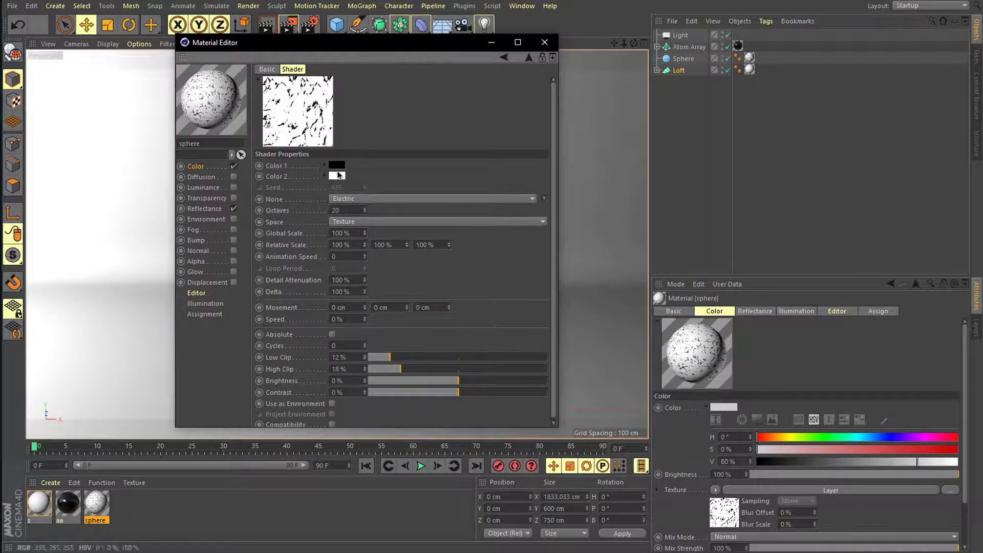
- Change the noise's Color 1 to a muted green with H 150°, S 33% and V 48%
click(337, 167)
mouse_move(339, 163)
mouse_down()
mouse_move(357, 165)
mouse_move(348, 176)
mouse_move(398, 176)
mouse_move(426, 190)
mouse_up()
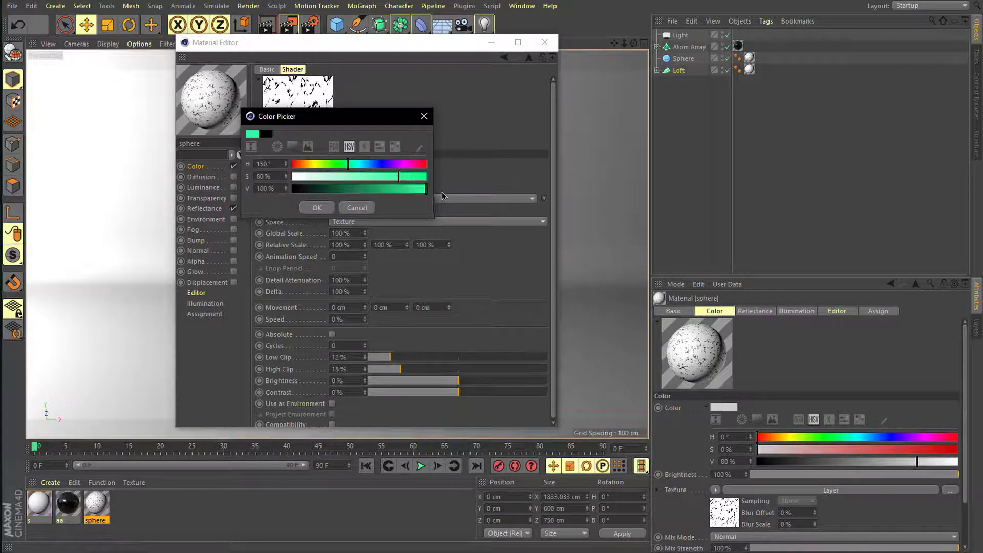
click(356, 176)
mouse_move(337, 190)
mouse_down()
mouse_move(327, 188)
mouse_move(357, 187)
mouse_move(337, 179)
mouse_up()
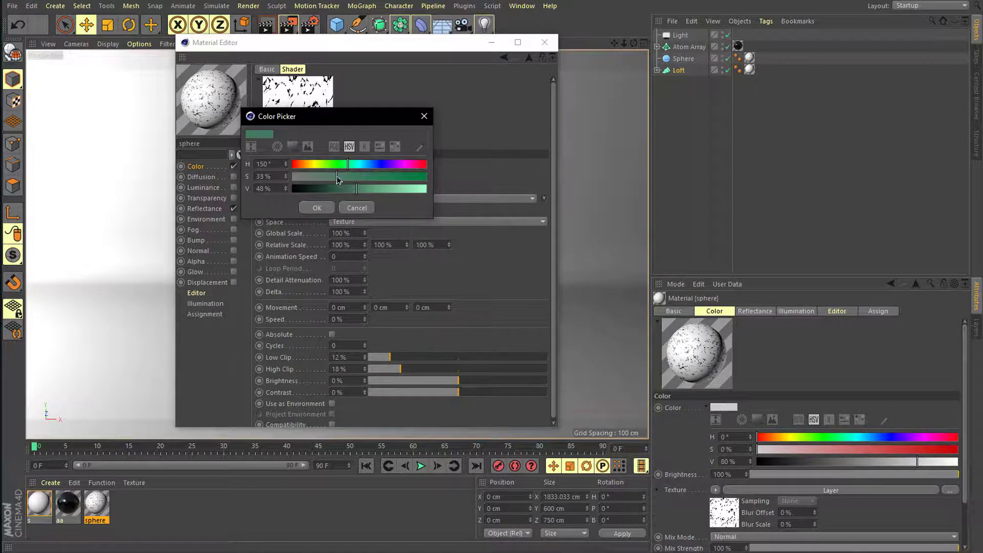
click(318, 208)
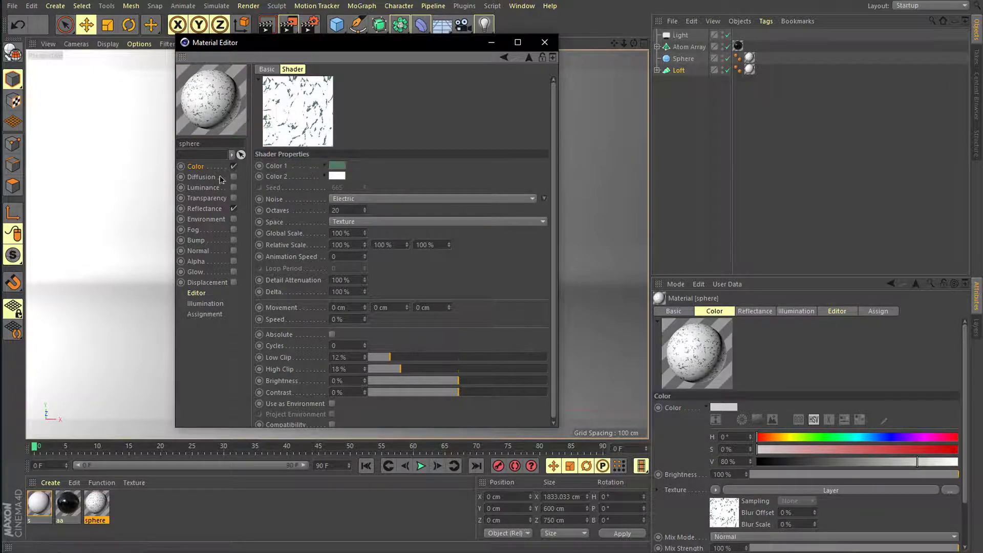
- Return to the color texture's layer stack and set the Noise layer's blend mode to Overlay
click(195, 166)
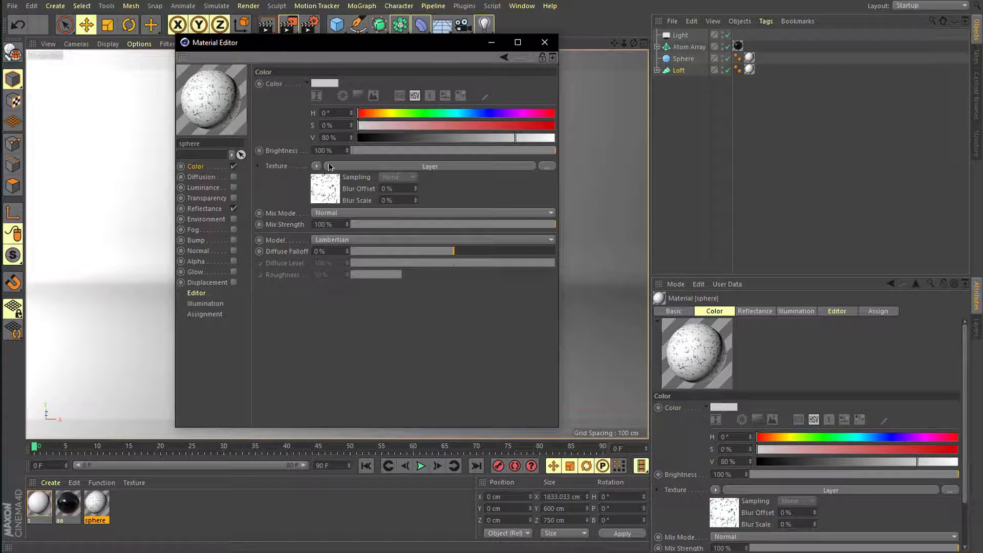
click(325, 192)
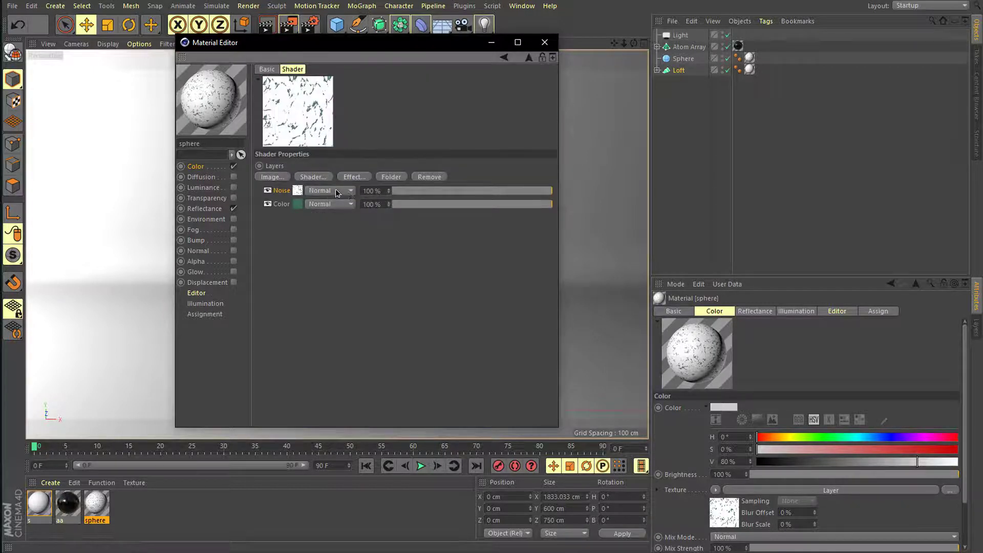
click(338, 193)
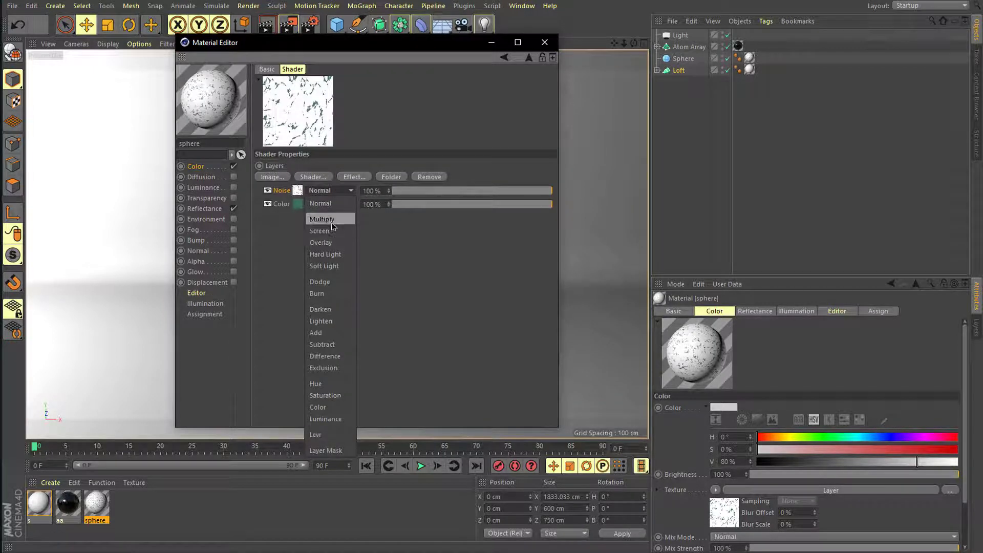
click(330, 232)
key(Down)
key(Down)
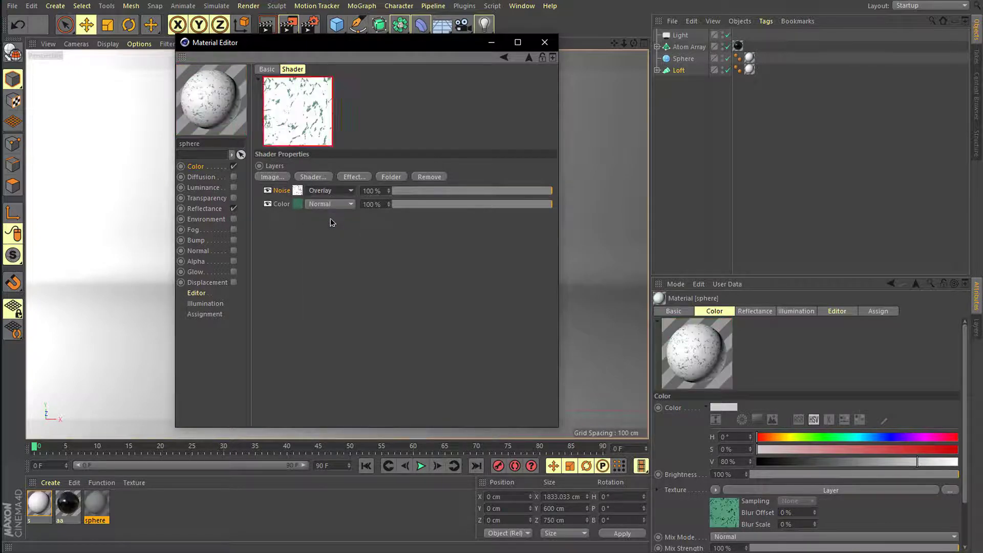
key(Up)
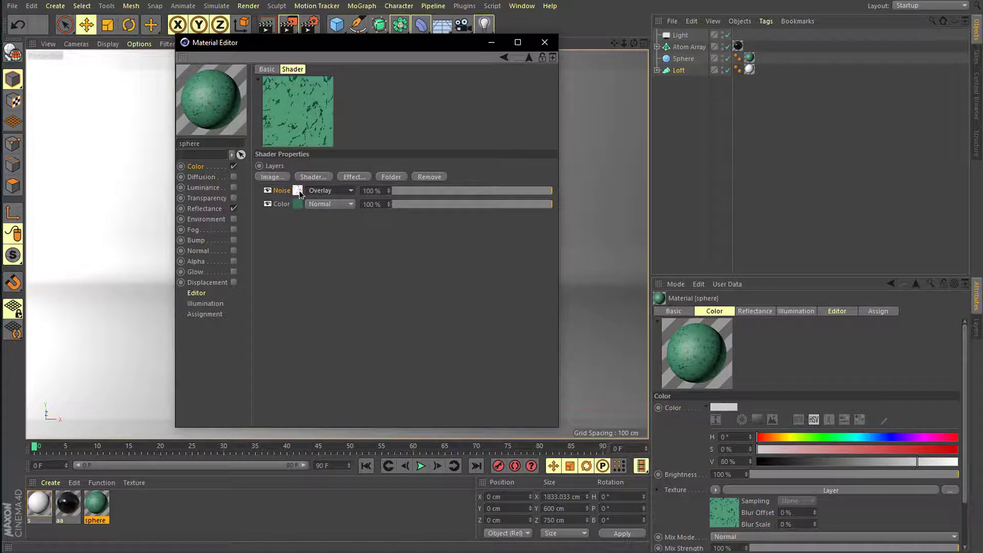
- Add TexturesCom_DecalsRusted0007_1_alphamasked_S.png as an image layer in the layered color texture, without copying it to the project location
click(273, 177)
scroll(344, 254, down, 1)
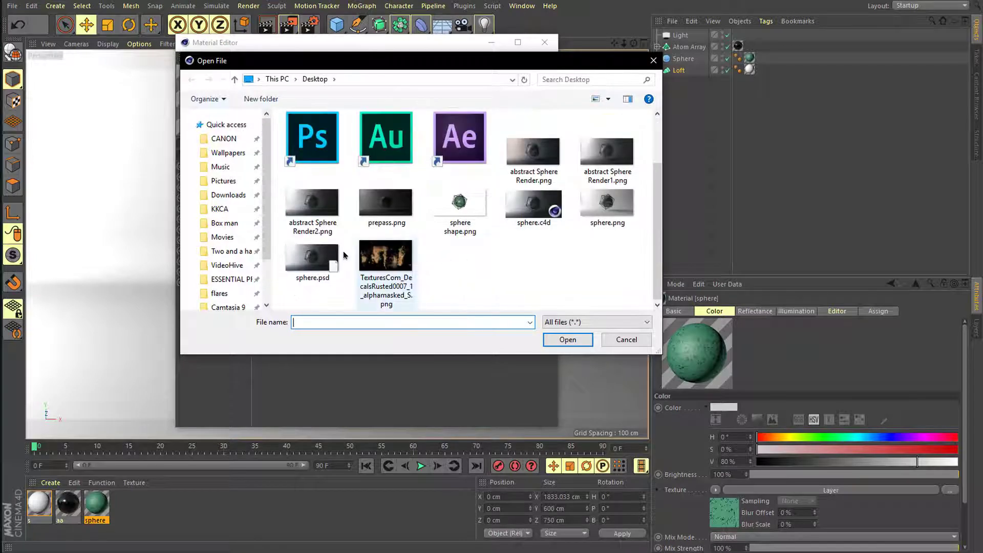
click(188, 125)
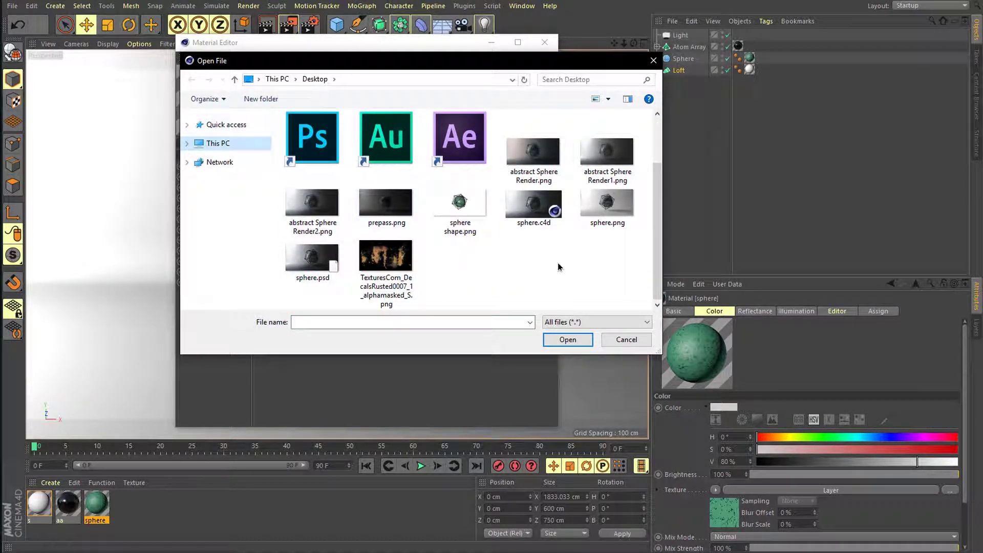
click(386, 259)
right_click(379, 267)
key(Escape)
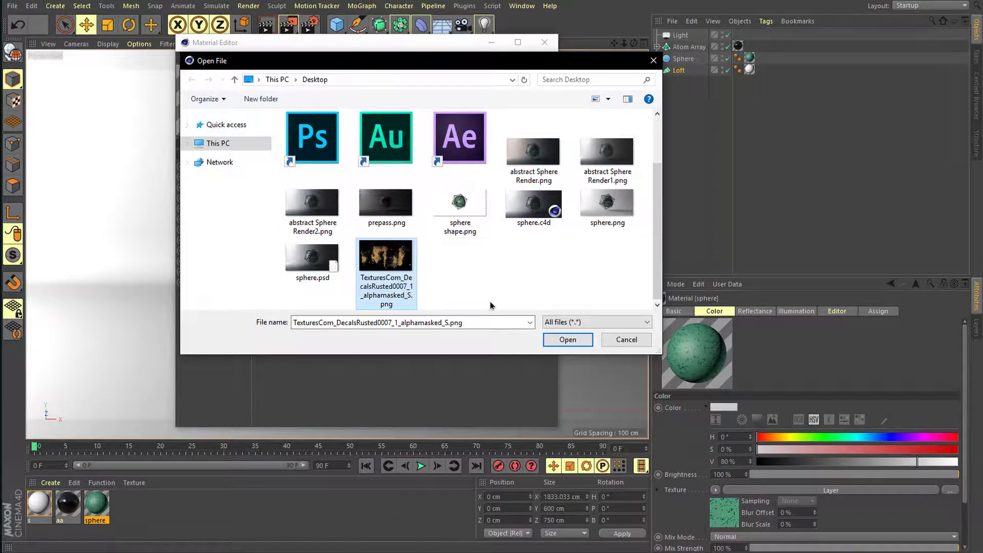
click(633, 152)
click(568, 340)
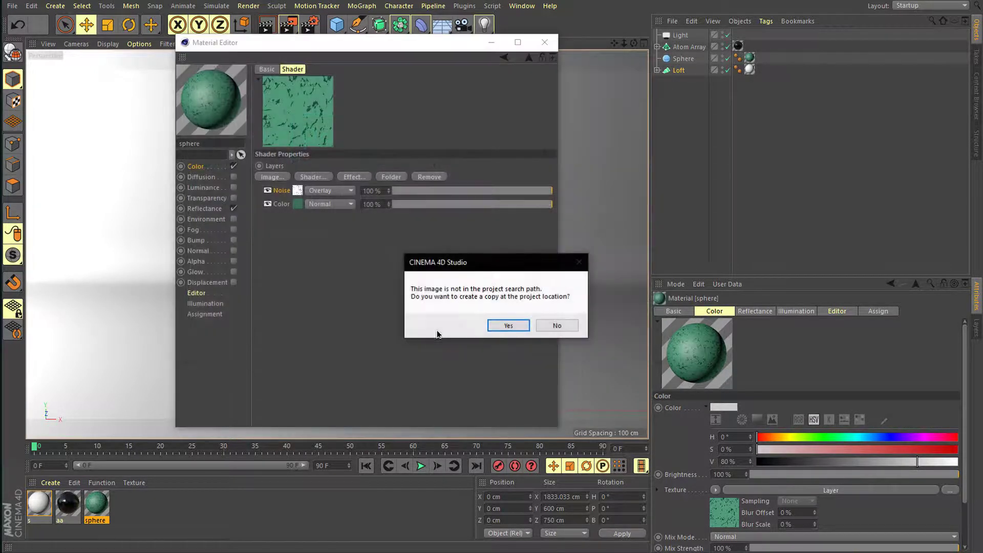
click(556, 326)
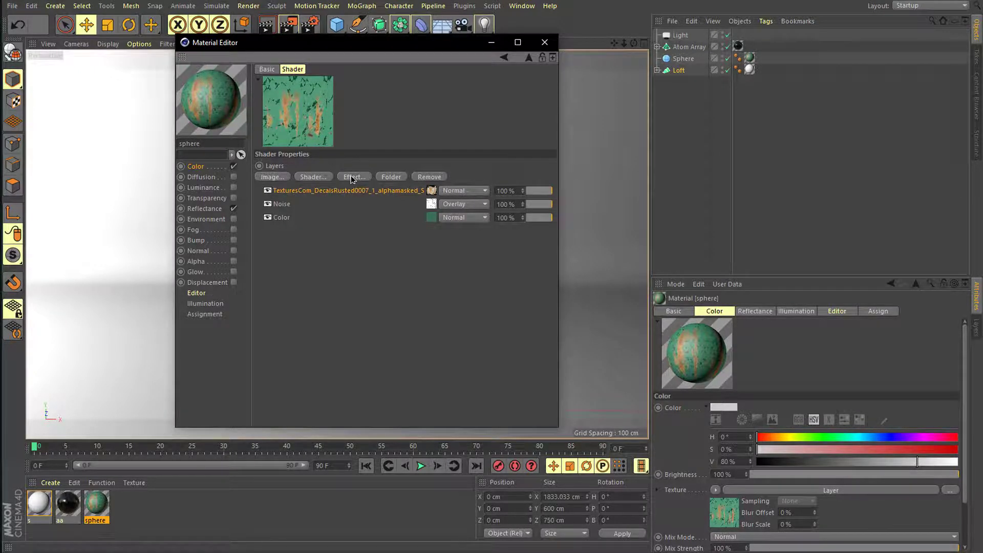
- Try the Multiply, Overlay and Soft Light blend modes on the rust image layer and set it to Hard Light
click(479, 191)
click(466, 220)
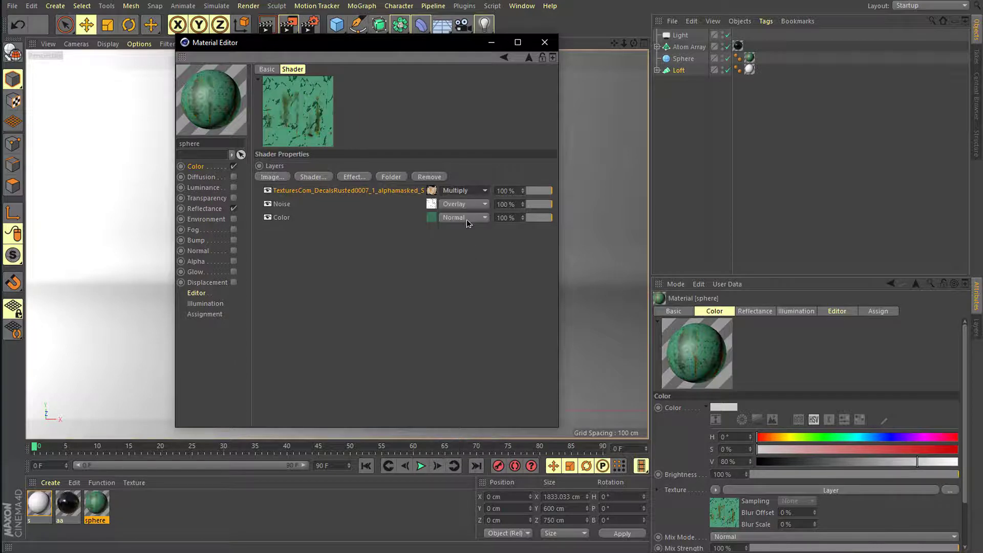
key(Down)
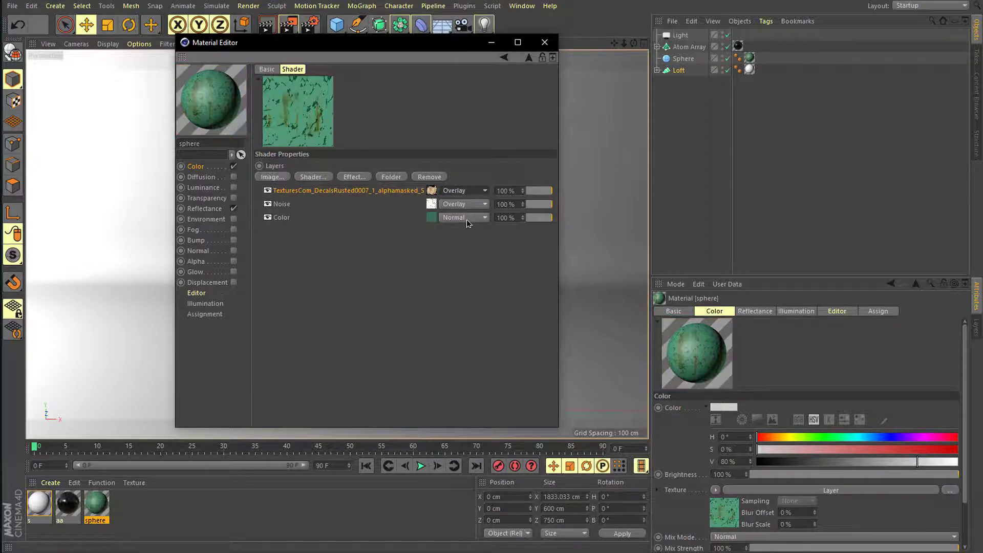
key(Down)
key(Down)
key(Up)
key(Down)
key(Down)
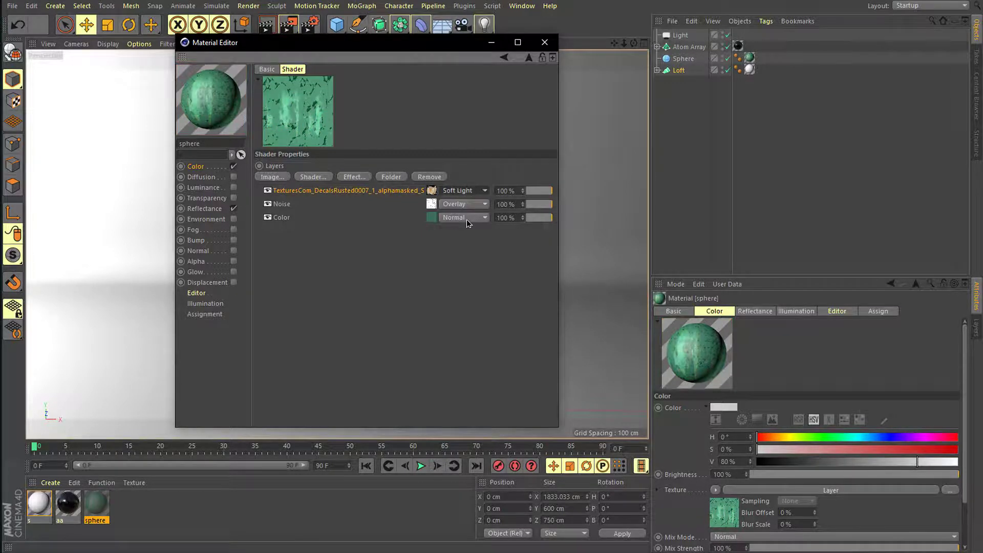
key(Up)
key(Up)
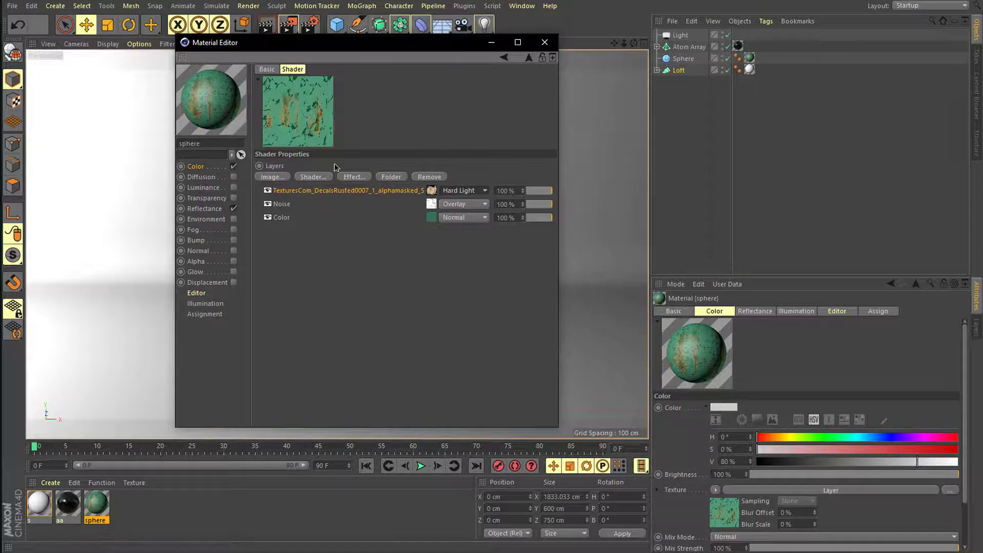
- Copy the color channel's layered texture and remove the Default Specular layer from the material's reflectance
click(196, 167)
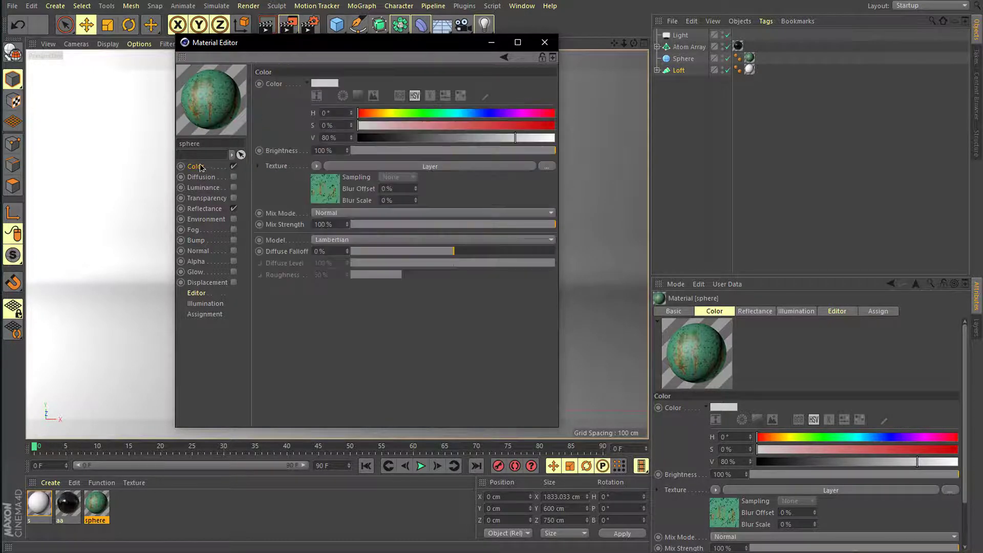
right_click(278, 166)
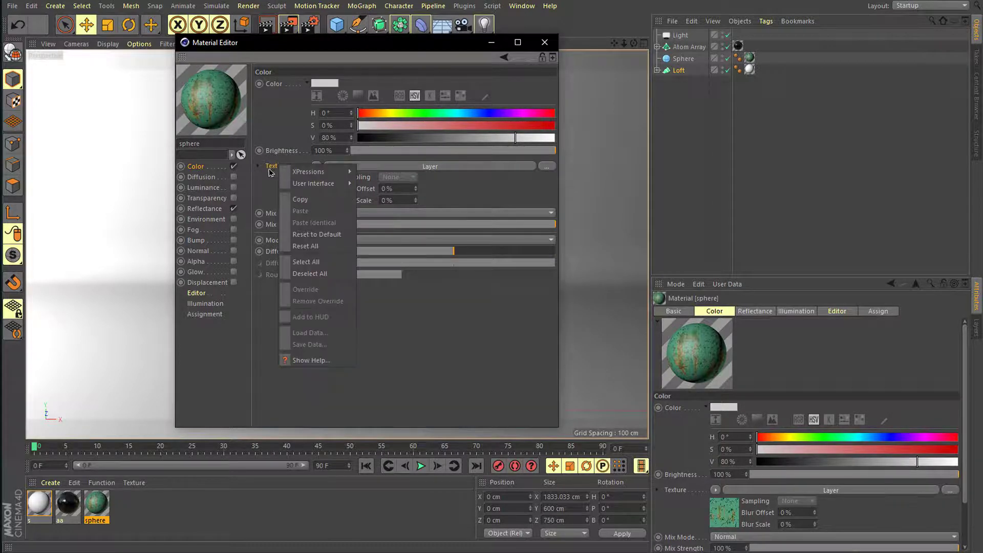
click(301, 200)
click(205, 209)
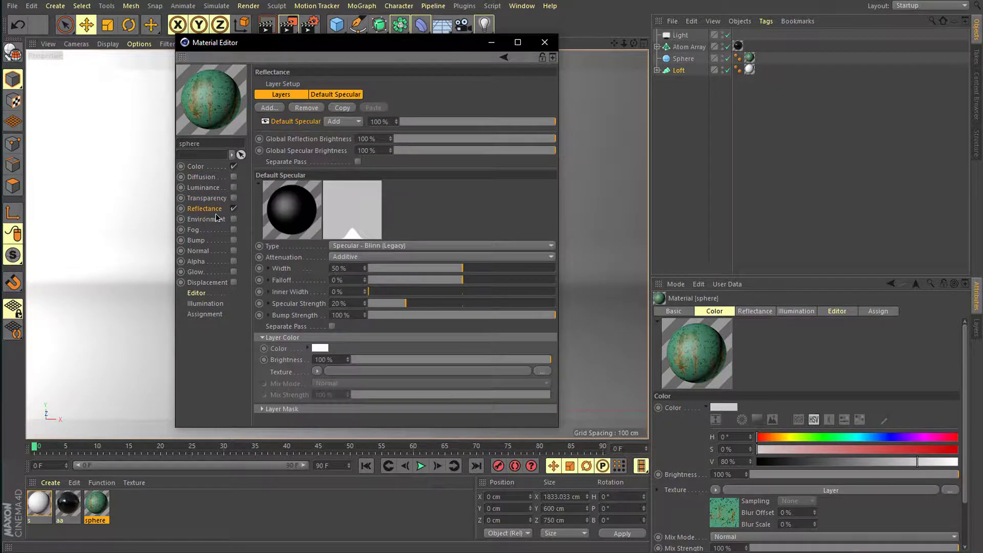
key(Delete)
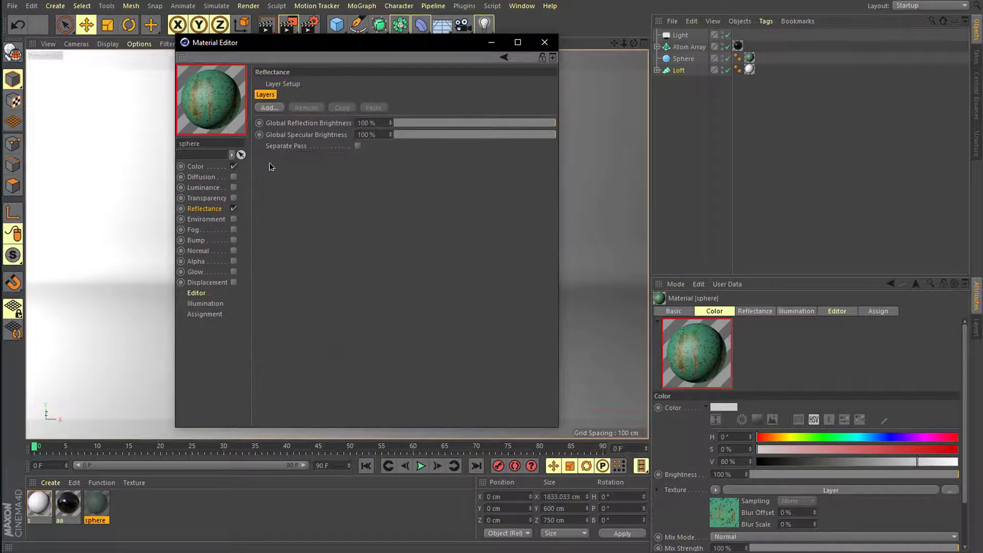
- Enable the bump channel with the copied layered texture, set its strength to -45%, and close the material editor
click(233, 241)
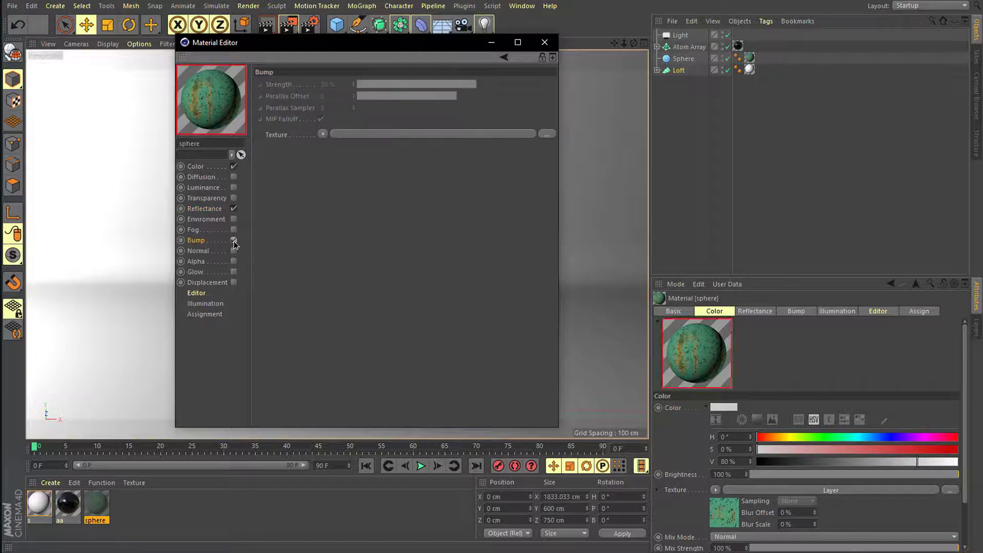
right_click(275, 137)
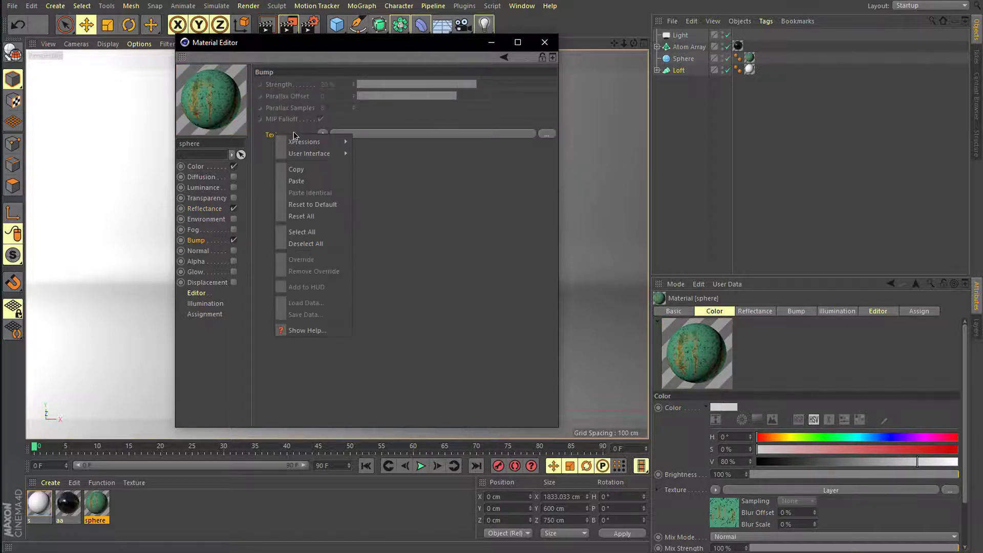
click(297, 181)
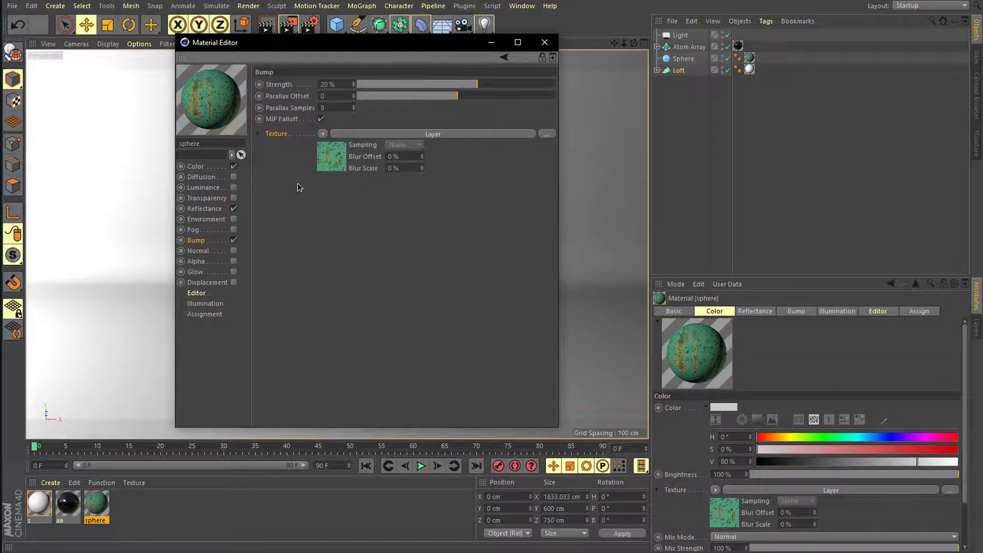
drag(478, 85, 396, 85)
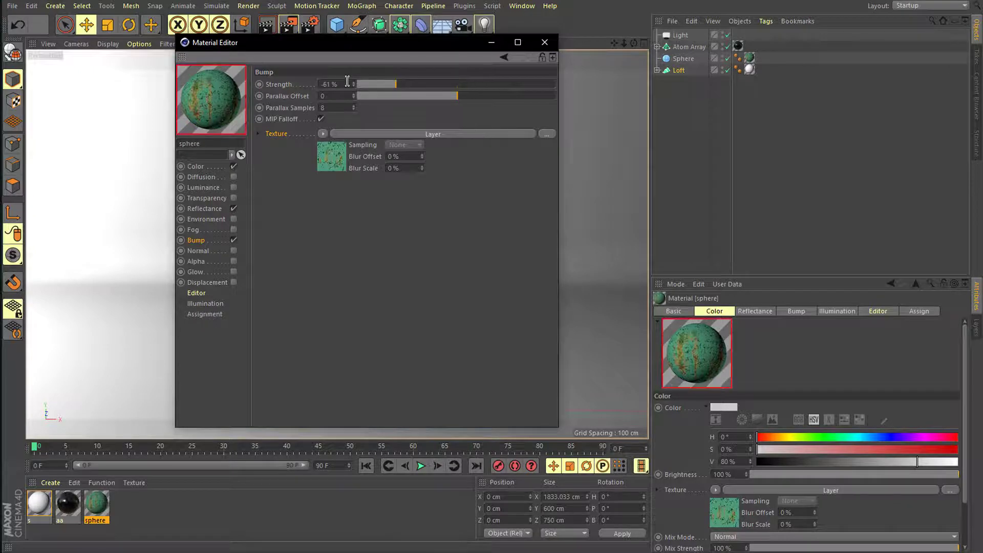
text(-45)
key(Return)
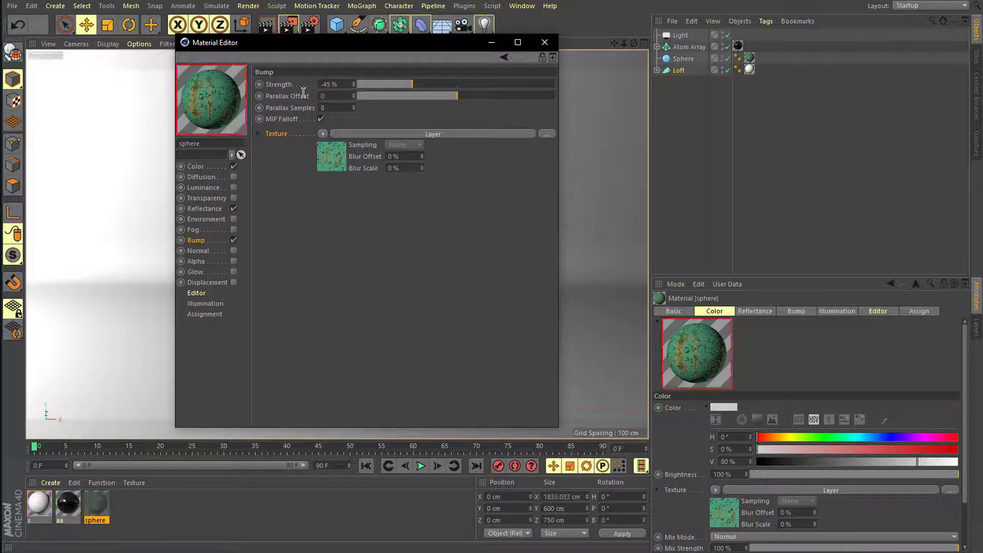
click(544, 42)
- Try a bump strength of 56% on the sphere material, set it back to -45%, and inspect the sphere's surface
scroll(314, 247, up, 5)
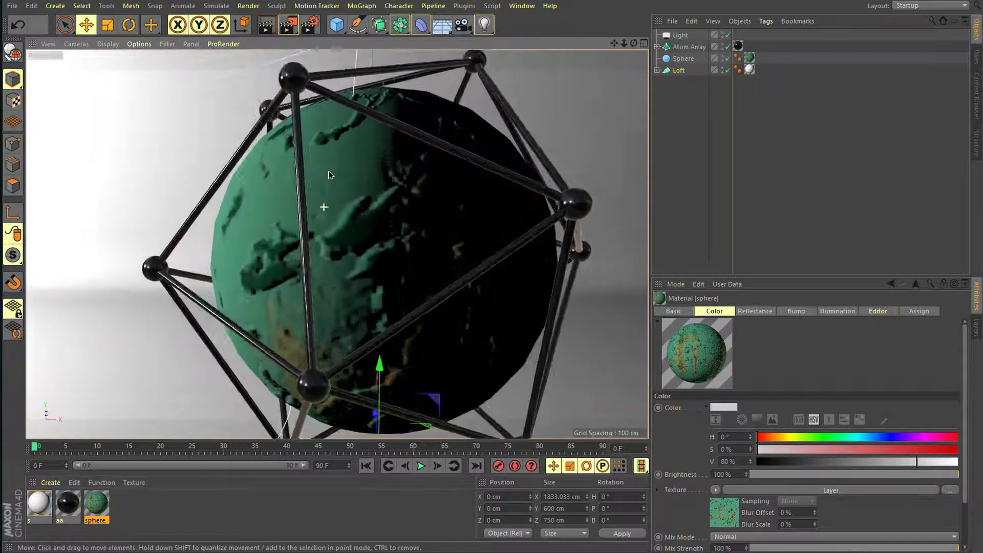
alt+drag(314, 243, 282, 249)
alt+drag(271, 311, 400, 230)
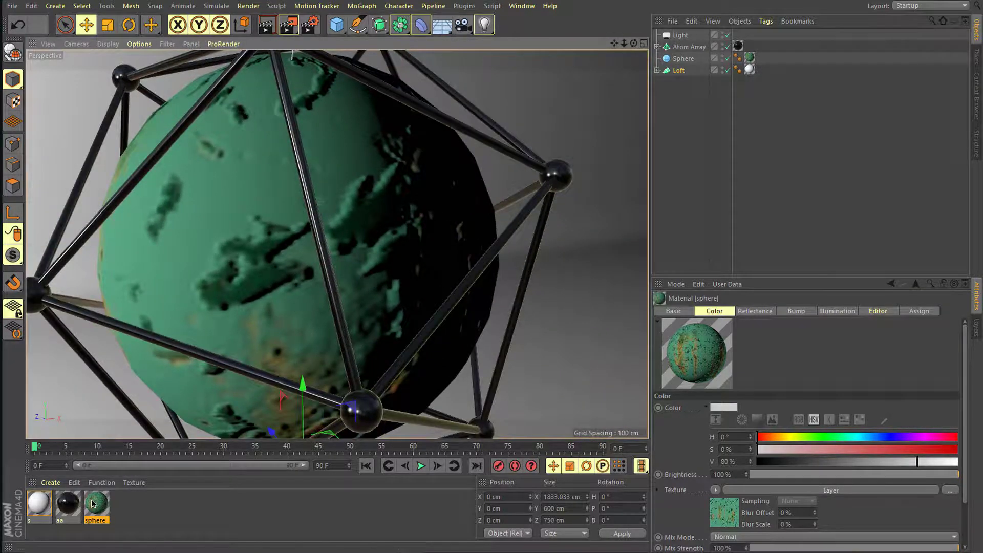
double_click(96, 505)
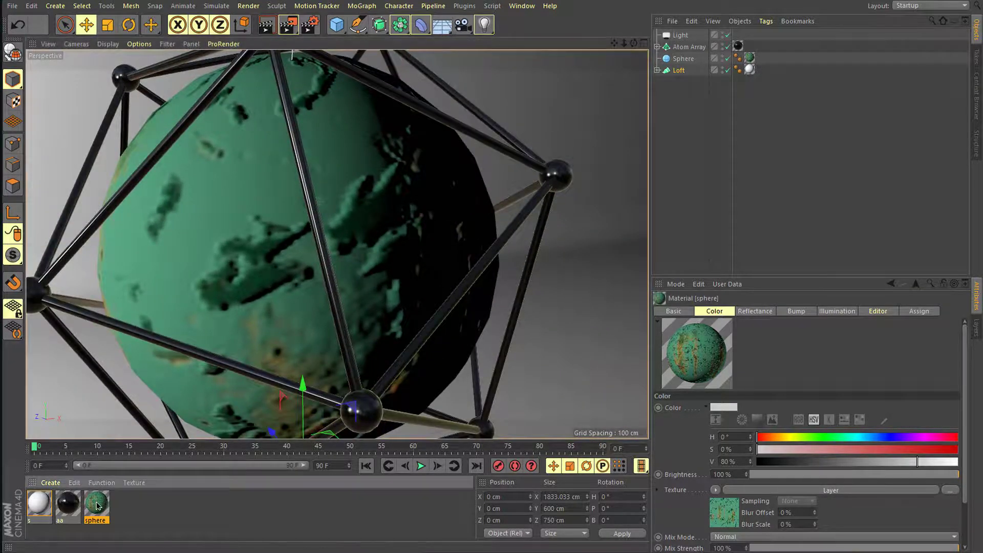
drag(316, 48, 539, 97)
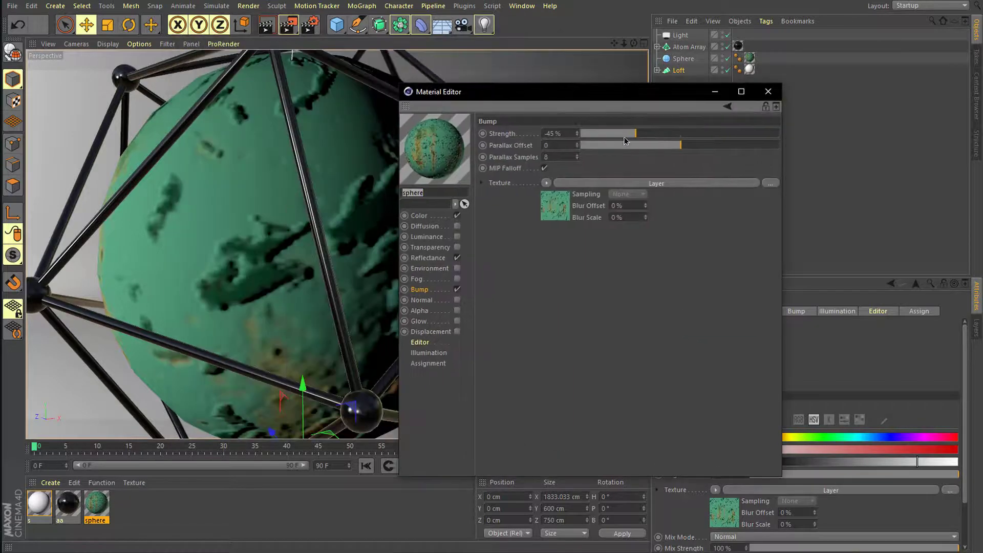
drag(637, 134, 736, 136)
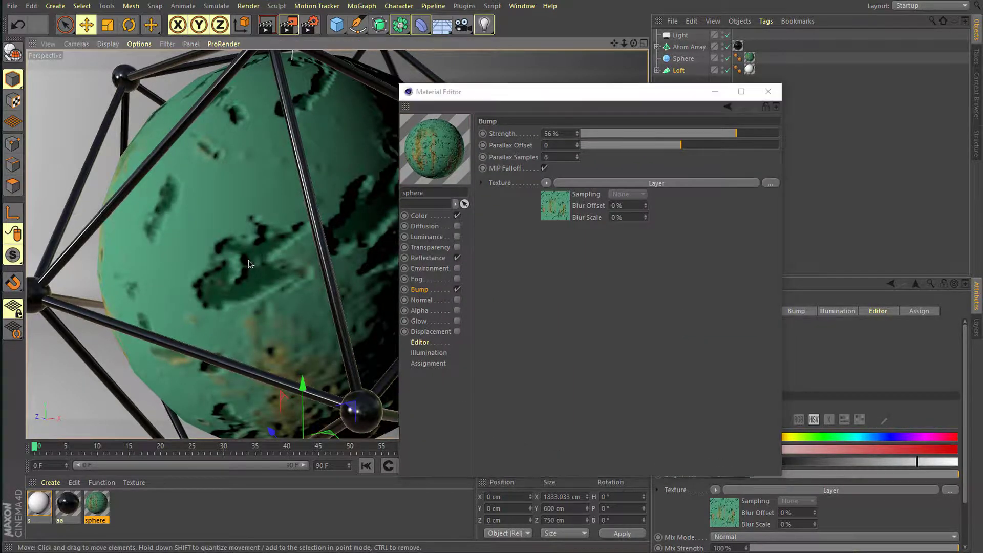
mouse_move(249, 262)
alt+mouse_down()
mouse_move(285, 201)
mouse_move(256, 247)
alt+mouse_up()
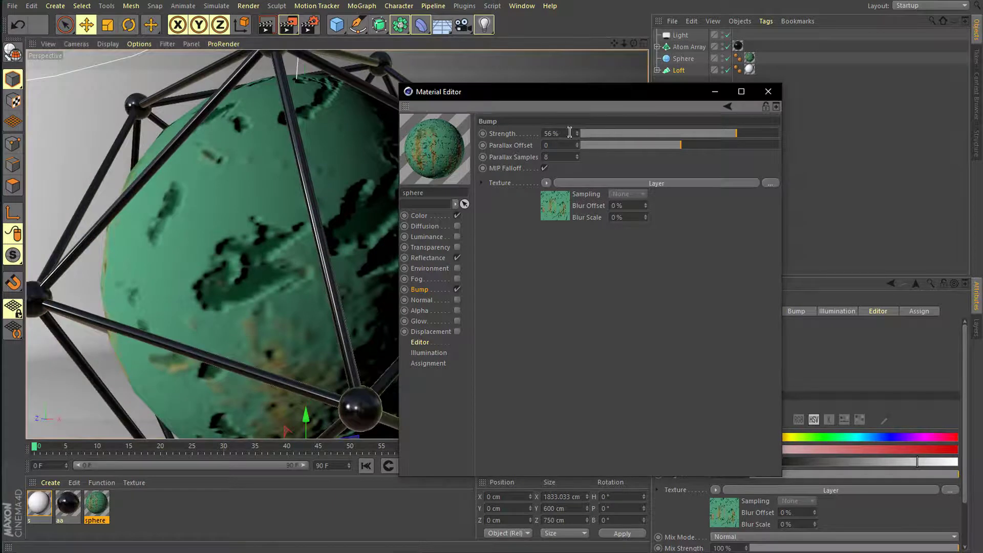
drag(569, 132, 475, 133)
key(BackSpace)
text(-45)
key(Return)
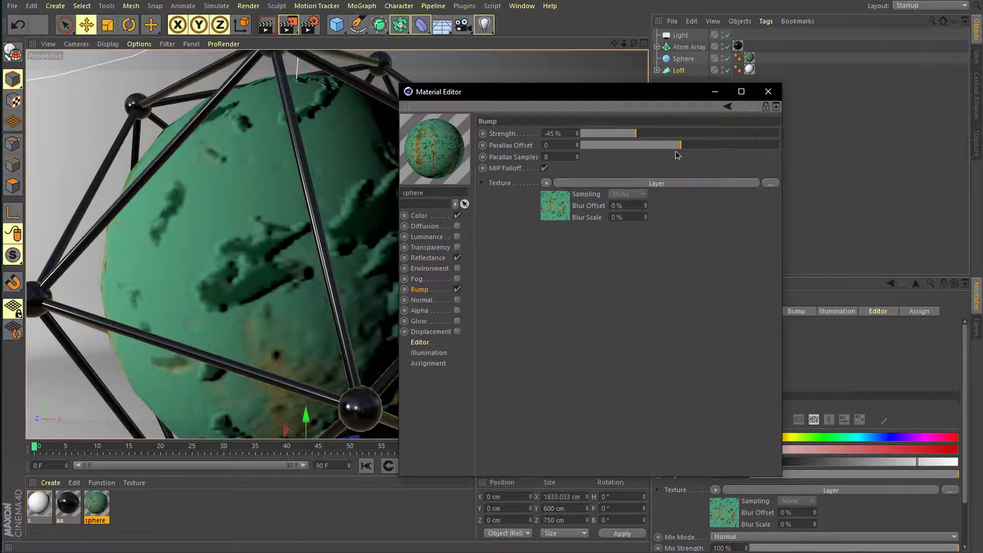
click(767, 92)
alt+drag(372, 239, 392, 239)
scroll(392, 239, down, 6)
alt+middle_drag(371, 290, 341, 318)
alt+drag(336, 290, 332, 282)
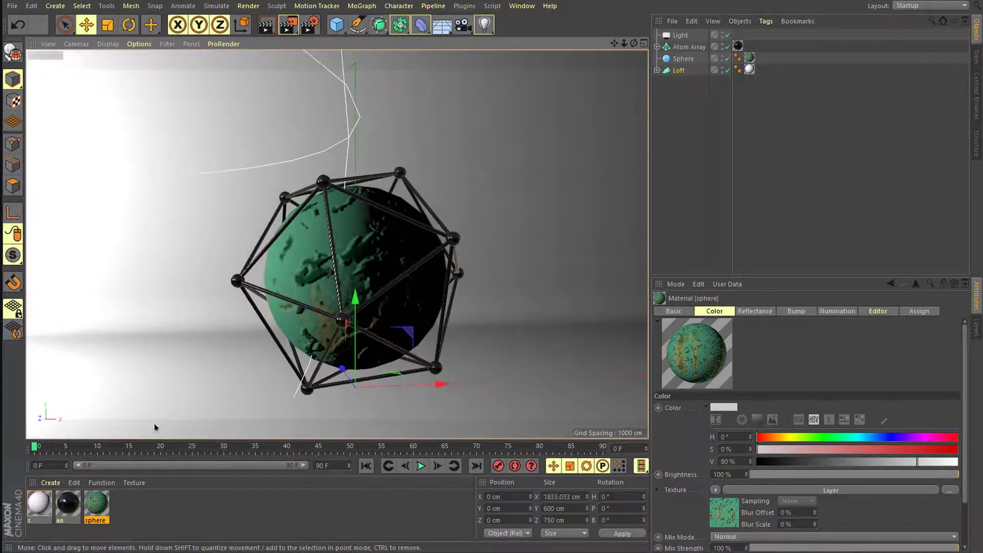
- Add a Beckmann reflectance layer to the sphere material and set its Fresnel to Dielectric
double_click(96, 504)
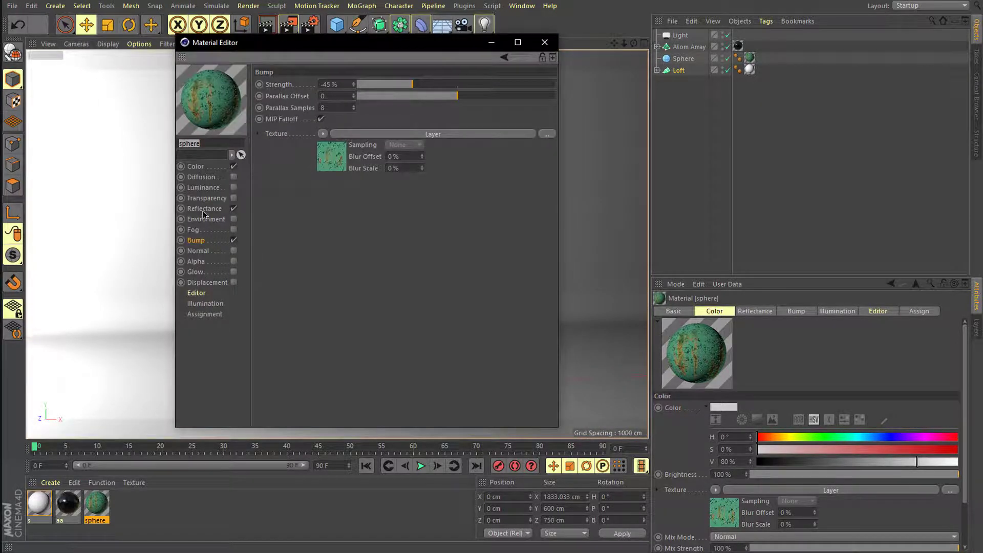
click(204, 209)
click(268, 108)
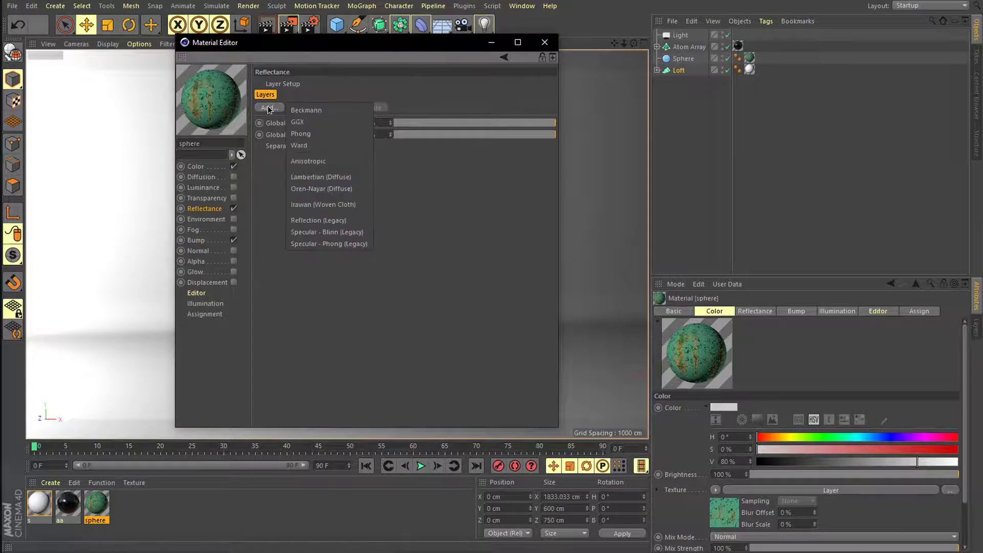
click(306, 110)
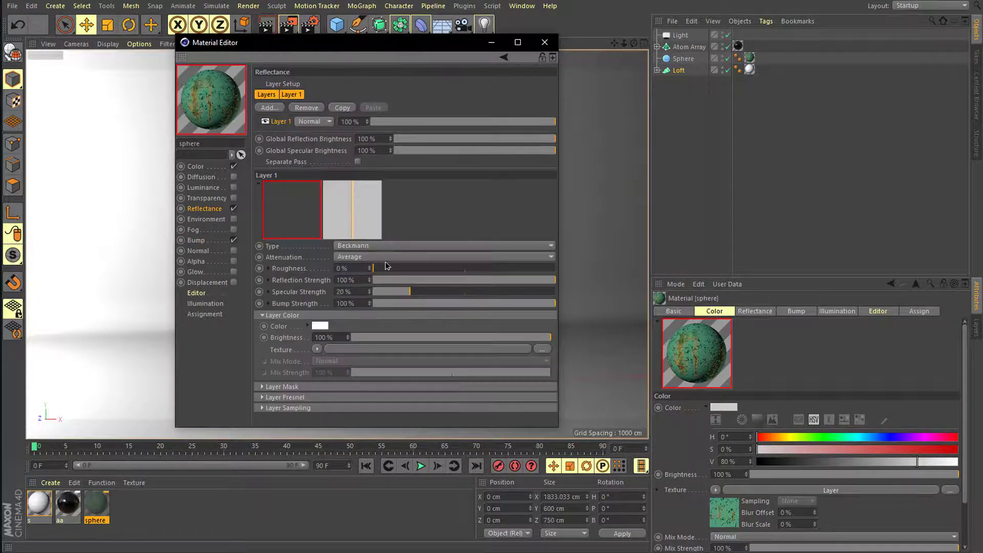
click(263, 397)
click(328, 408)
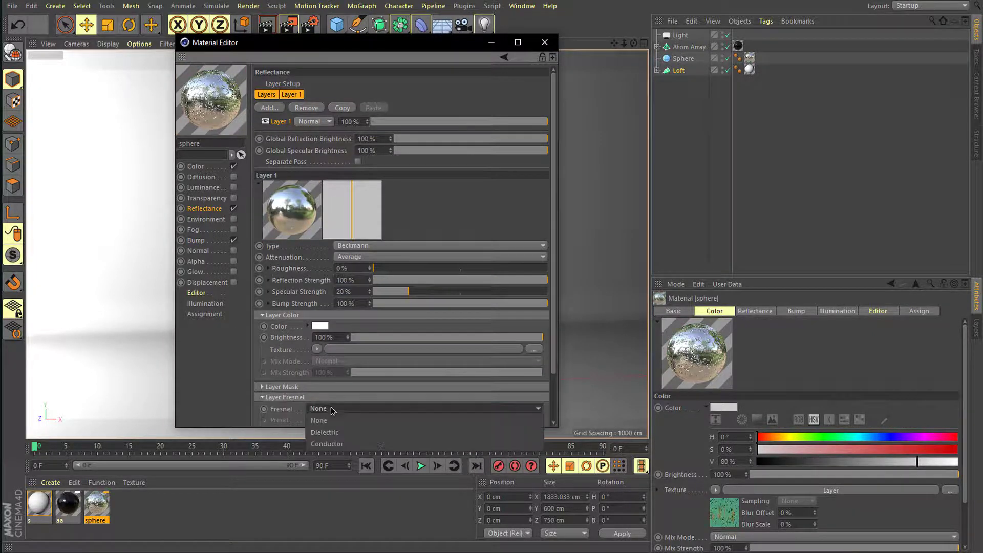
click(353, 425)
- Set the reflectance layer's roughness to 13%, specular strength to 56% and bump strength to 41%, and close the material editor
drag(381, 269, 396, 268)
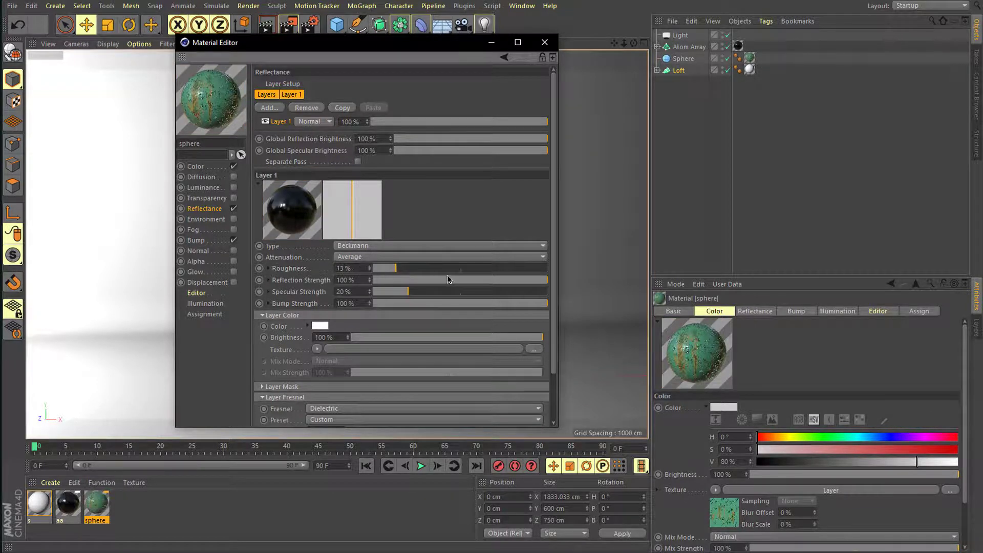
click(446, 292)
drag(479, 291, 444, 304)
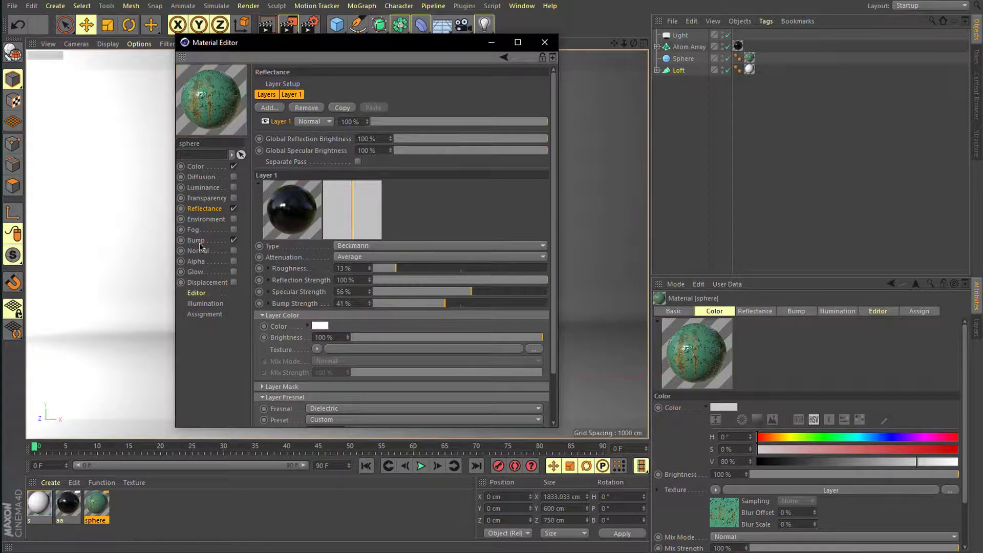
click(197, 240)
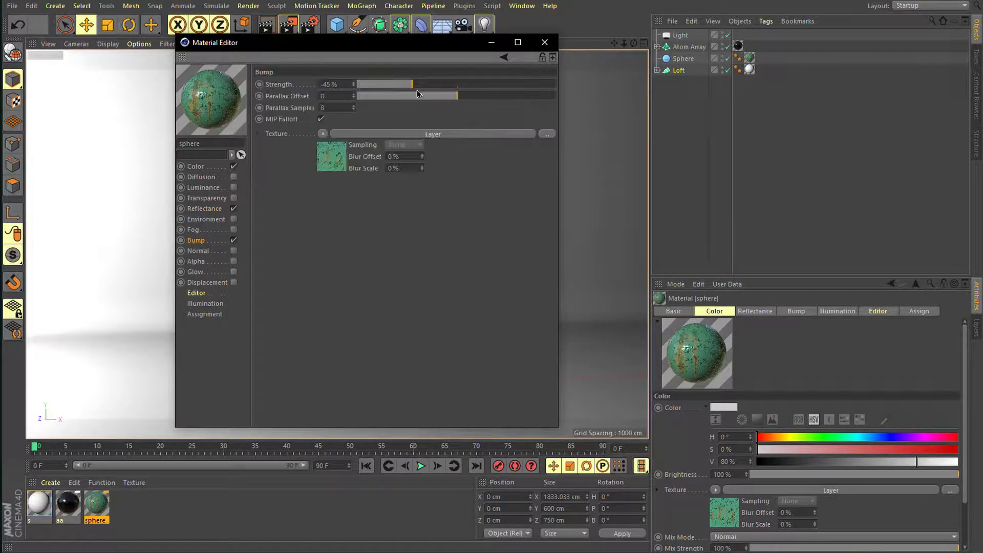
click(544, 42)
alt+drag(356, 251, 328, 228)
- Open the render settings and set the output height to 550 pixels
click(307, 25)
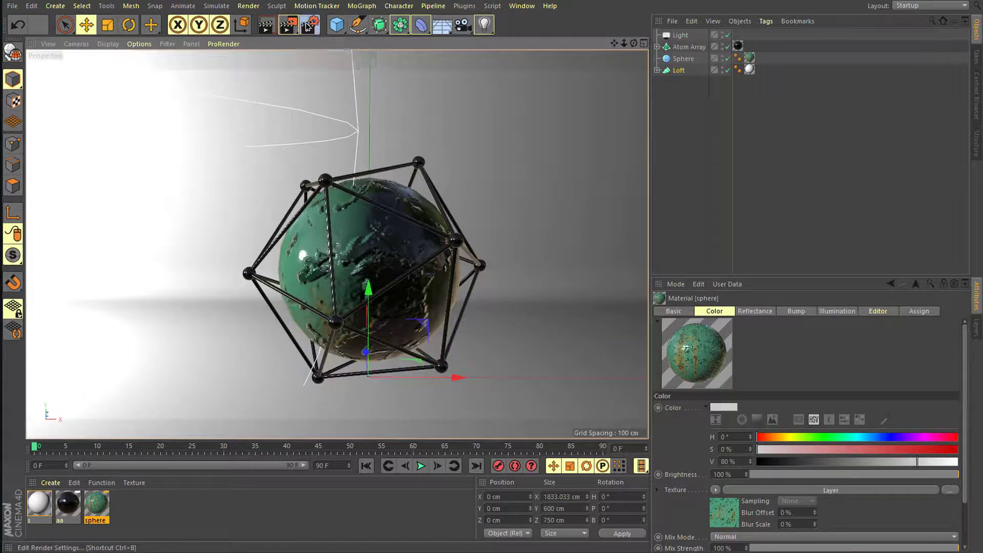
drag(306, 1, 471, 155)
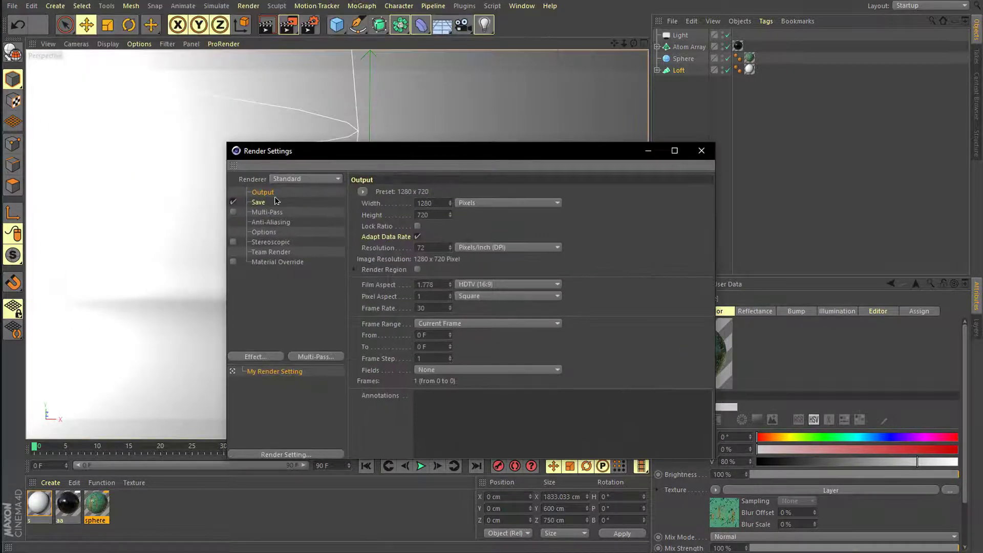
click(443, 203)
click(419, 214)
click(418, 203)
click(439, 218)
text(550)
key(Return)
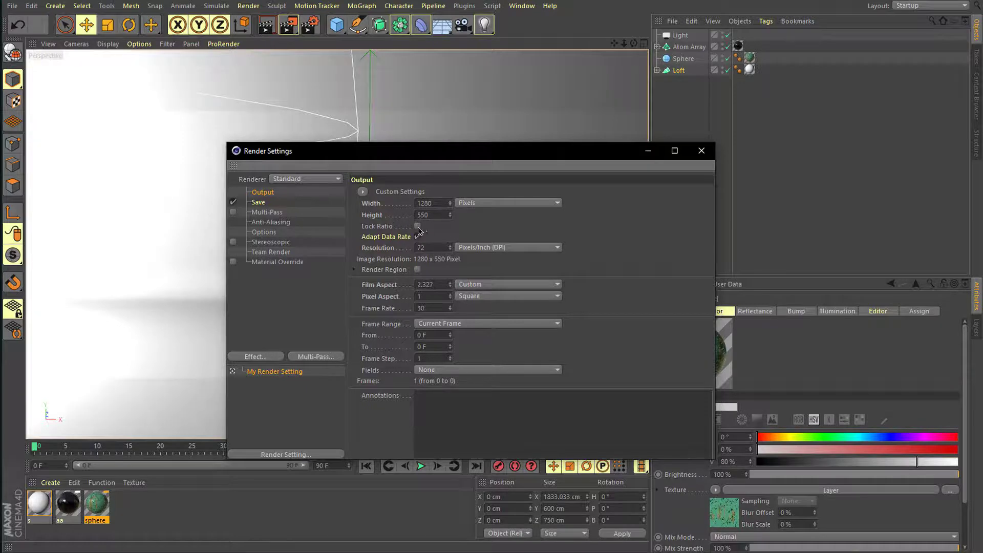
- Close the render settings and set the perspective viewport's tinted border opacity to 88%
click(702, 150)
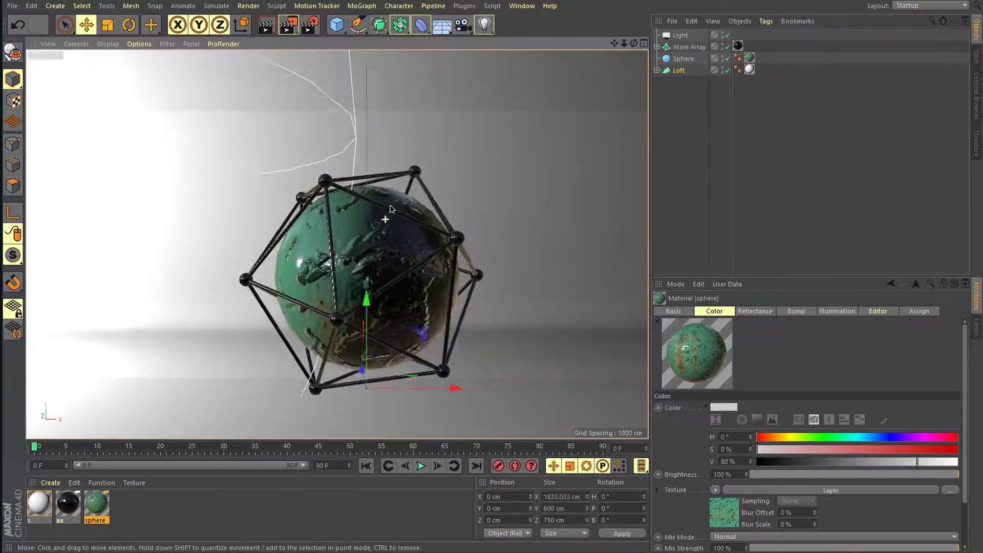
alt+drag(390, 209, 253, 384)
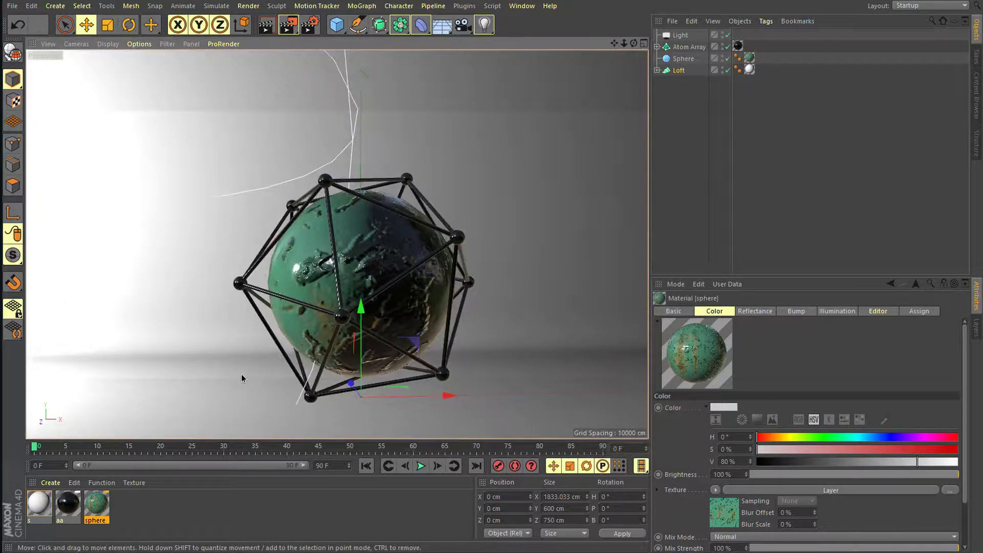
click(139, 44)
click(184, 323)
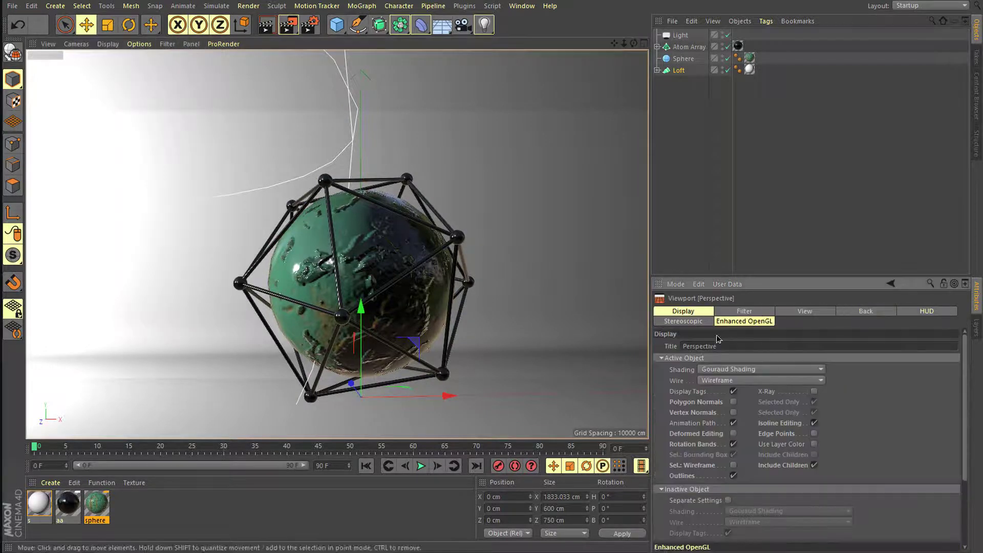
click(804, 311)
drag(799, 435, 799, 405)
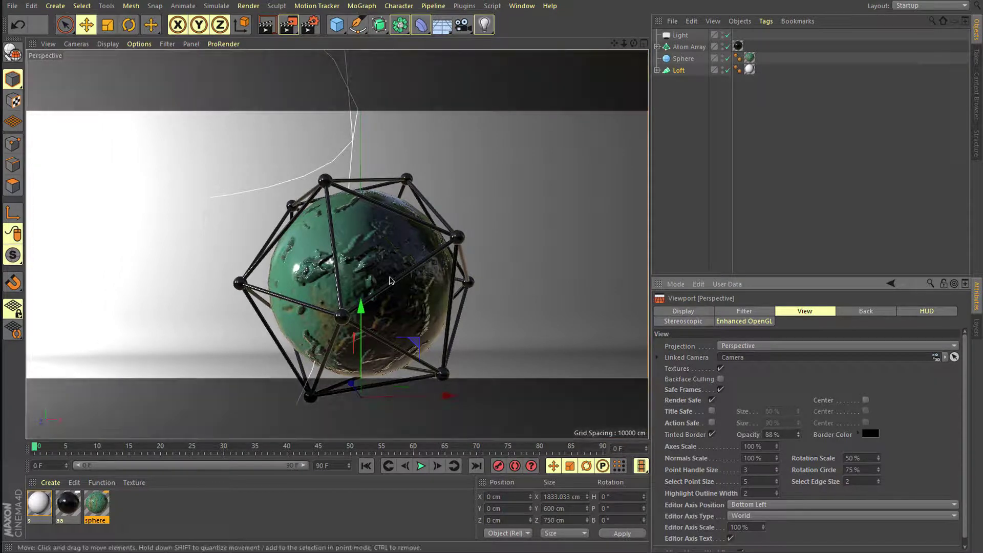
- Frame the whole caged sphere against the backdrop, add a camera from this view and look through it
alt+drag(424, 247, 388, 261)
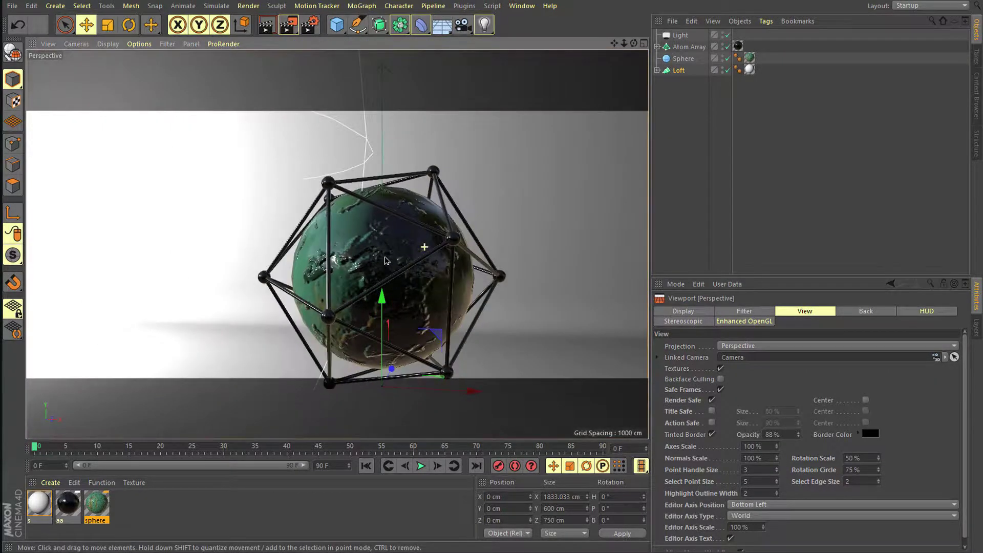
alt+right_drag(395, 236, 379, 246)
alt+middle_drag(392, 259, 331, 279)
alt+drag(349, 266, 356, 283)
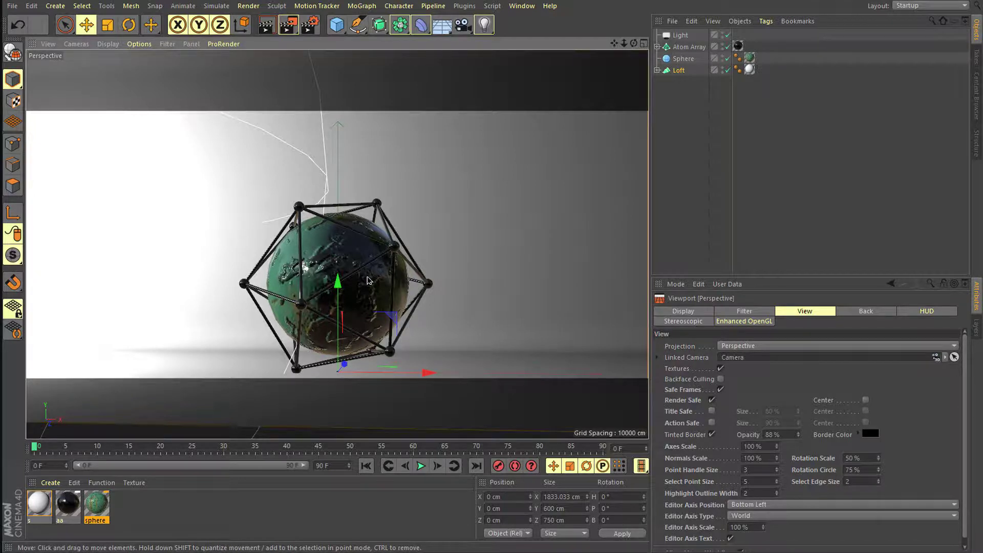
alt+drag(351, 282, 395, 261)
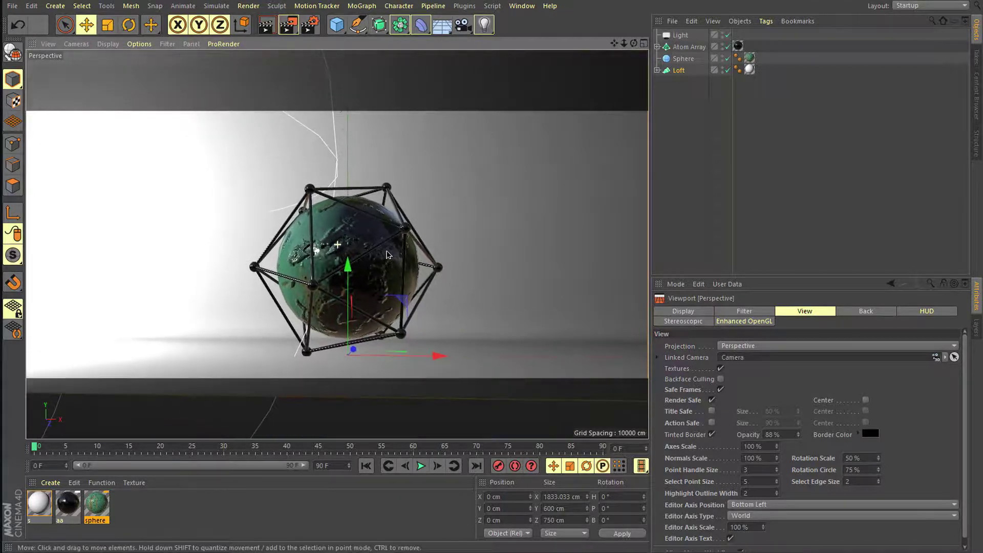
click(462, 25)
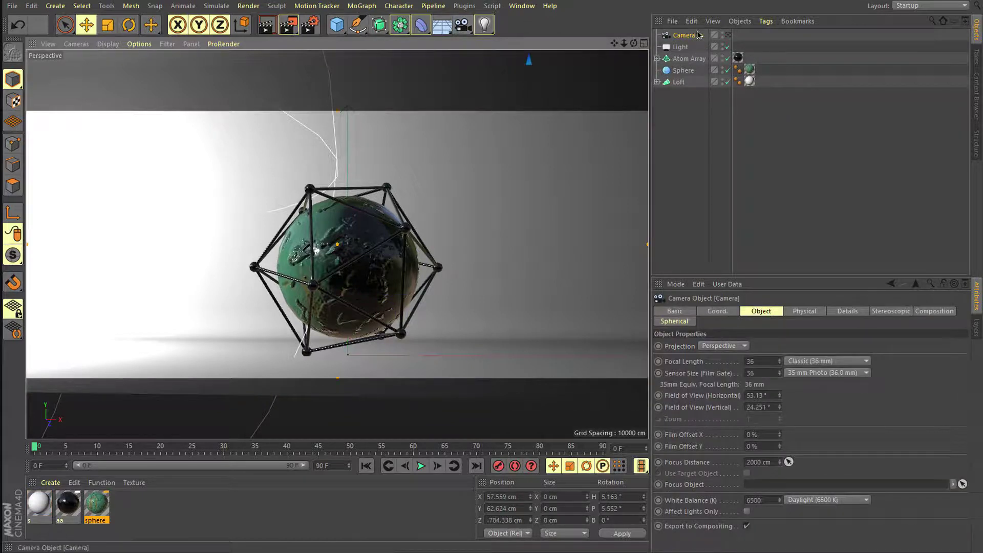
click(728, 35)
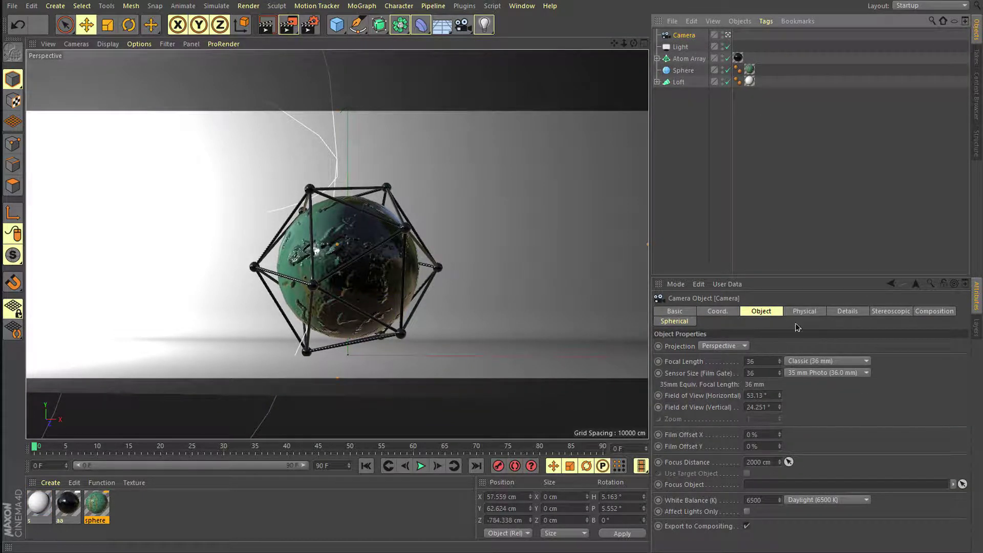
- Set the camera's heading and pitch rotation to 0 and reframe the sphere near the middle of the render area
double_click(633, 494)
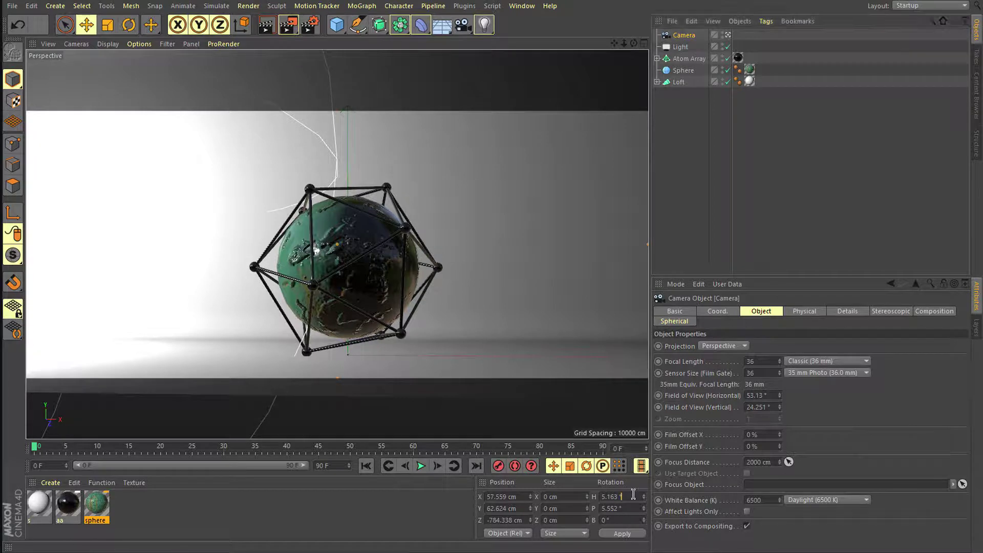
text(0)
key(Return)
double_click(626, 506)
text(0)
key(Return)
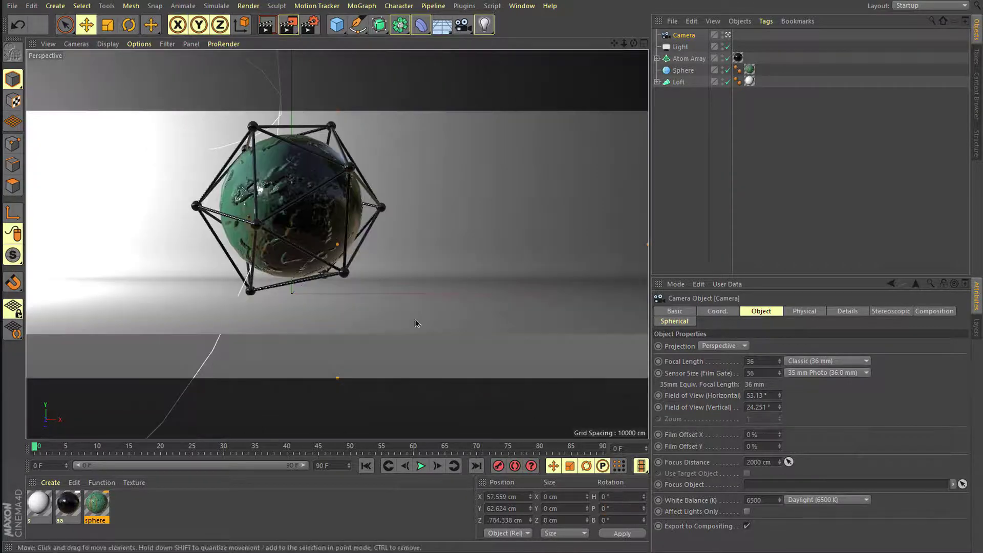
alt+middle_drag(297, 214, 338, 260)
alt+right_drag(338, 260, 335, 253)
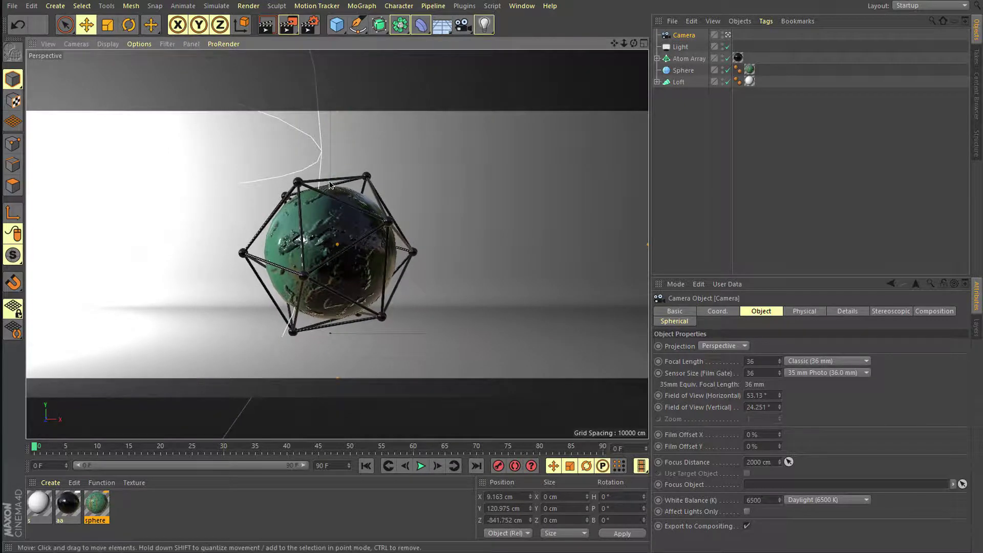
- Switch the renderer to Physical in the render settings and set its sampling quality to High
click(309, 24)
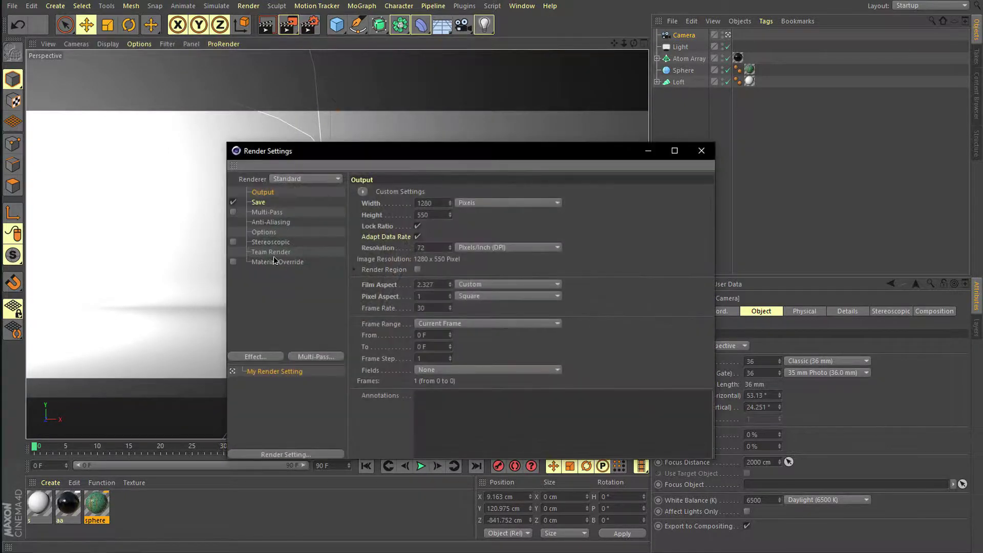
click(296, 179)
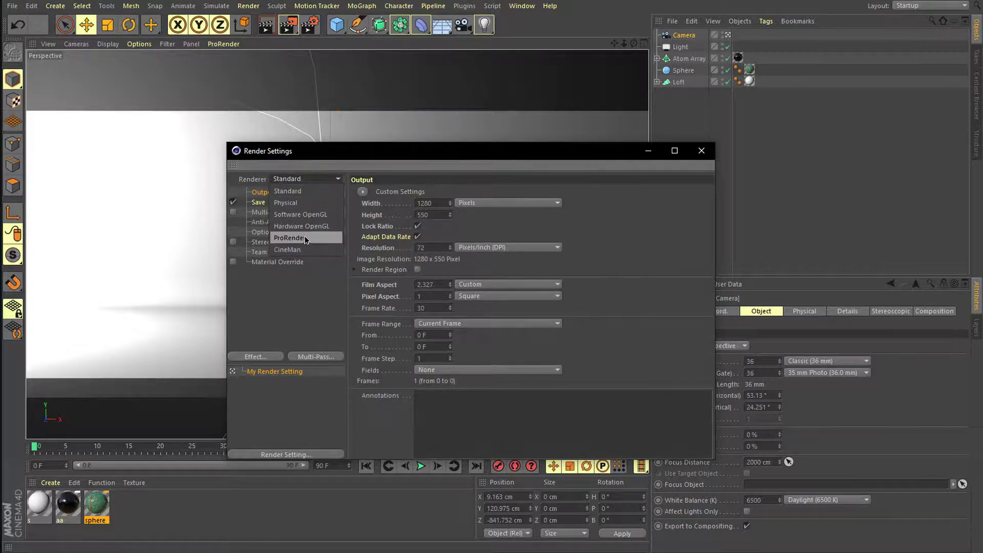
click(301, 203)
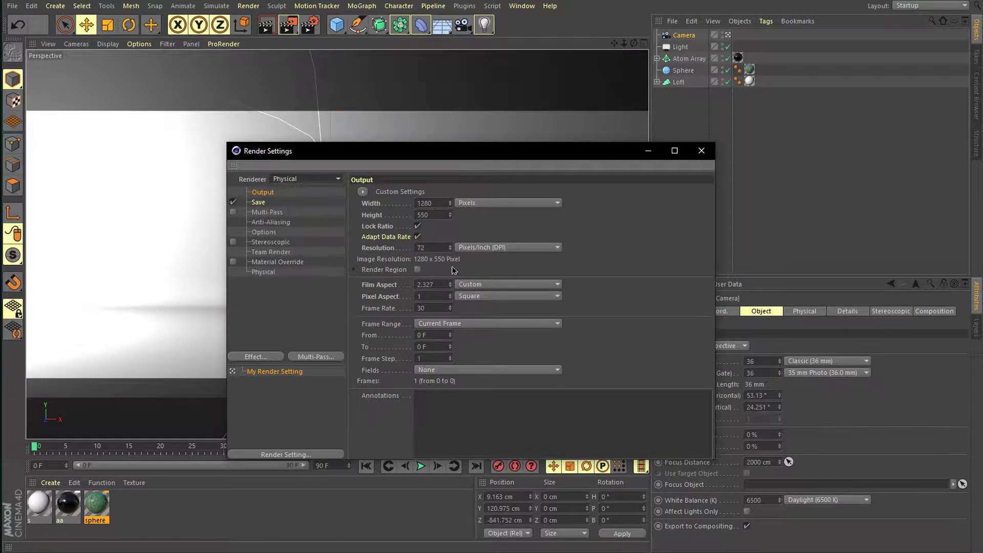
click(266, 272)
click(509, 292)
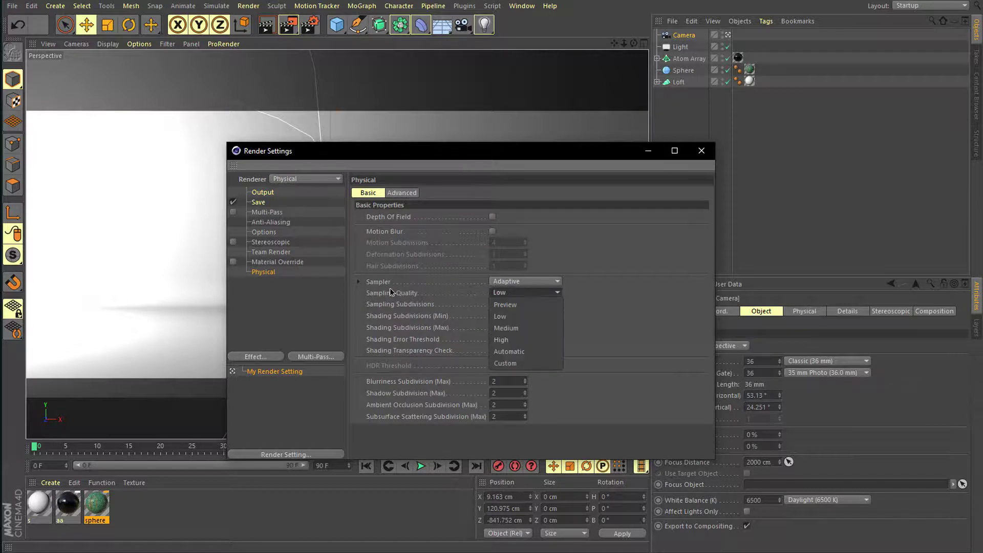
click(524, 339)
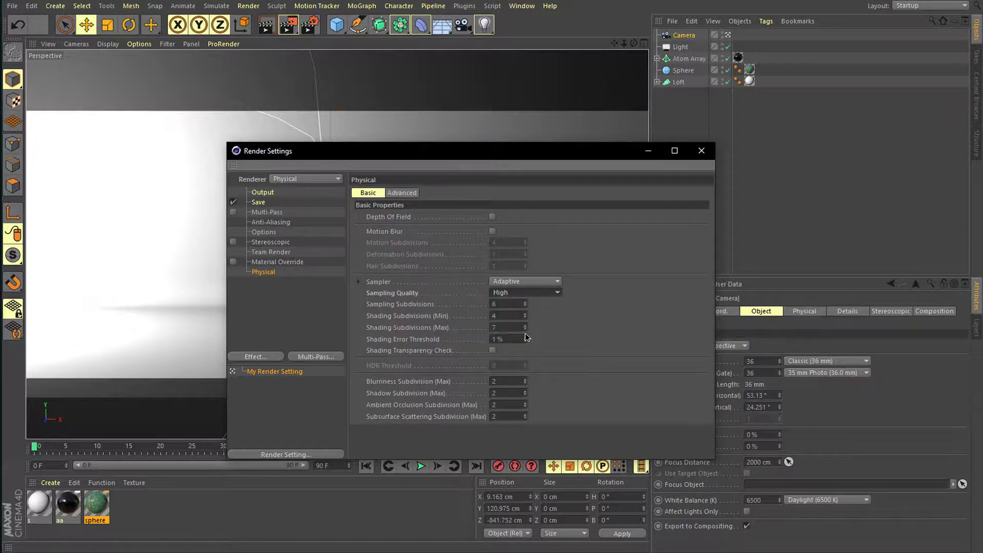
- Add the Global Illumination effect to the render settings and close them
click(261, 357)
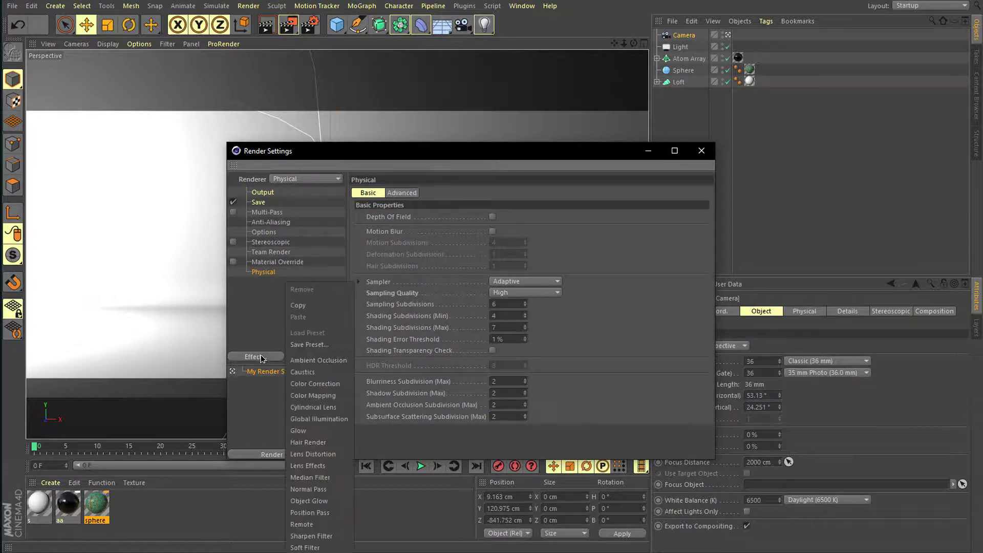
click(343, 419)
click(701, 151)
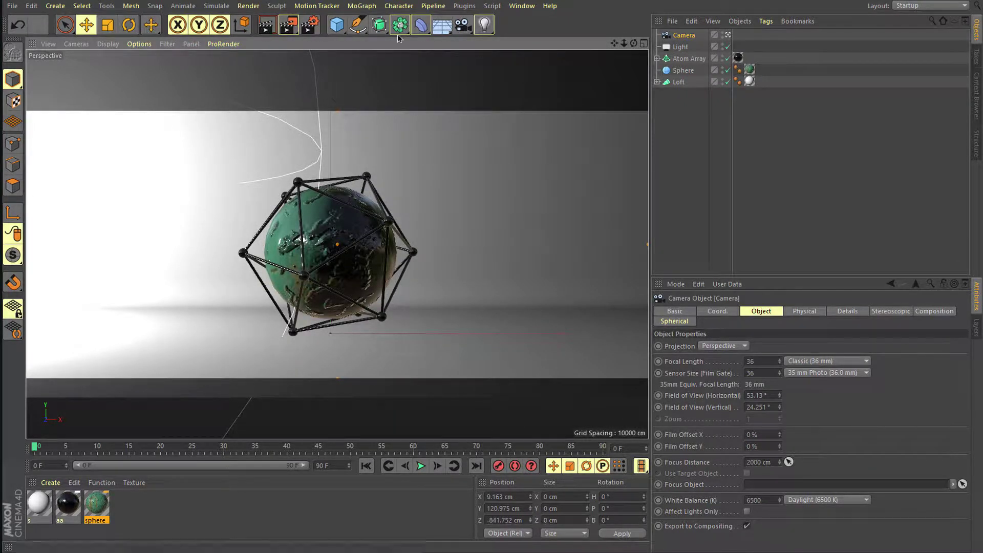
- Start a Picture Viewer render of the lit scene, stop it and close the viewer
click(288, 26)
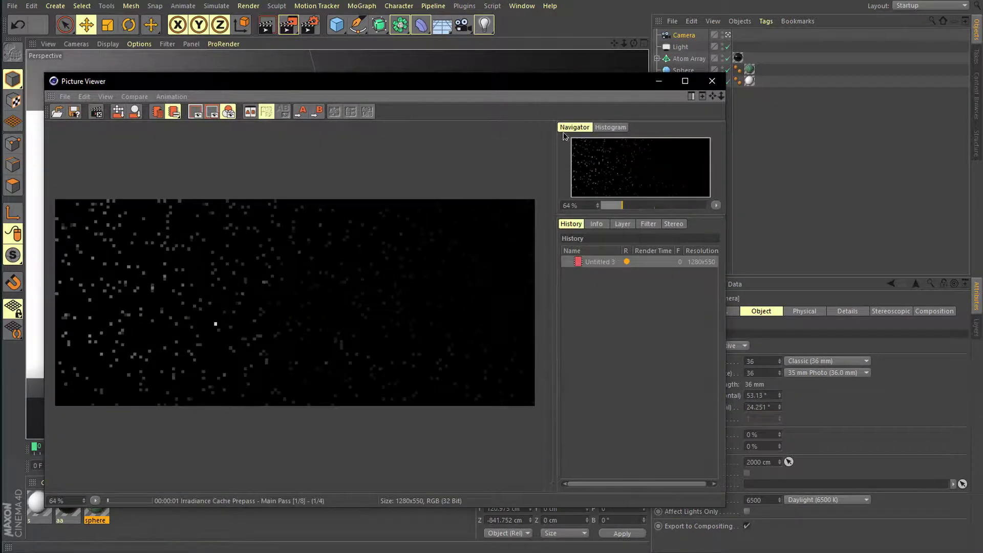
click(711, 82)
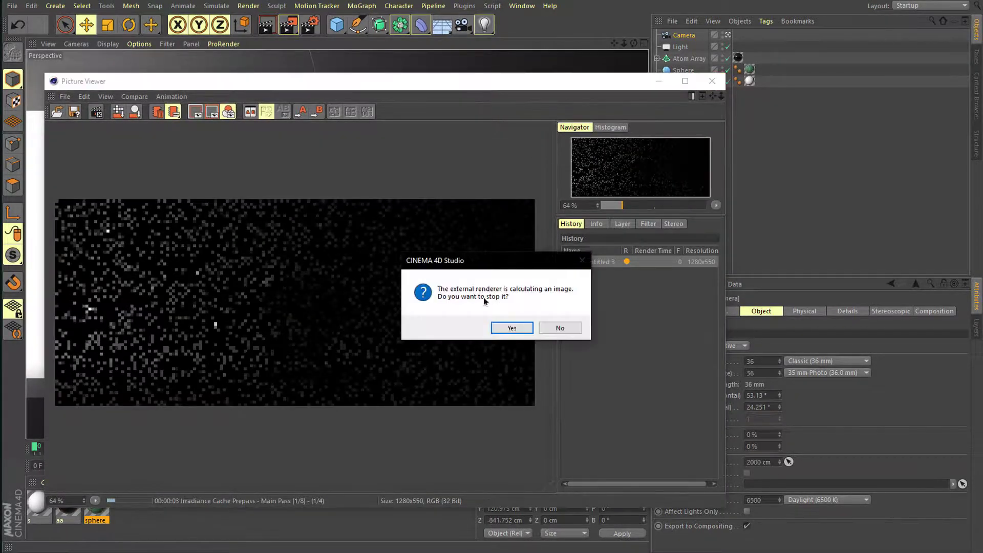
click(512, 328)
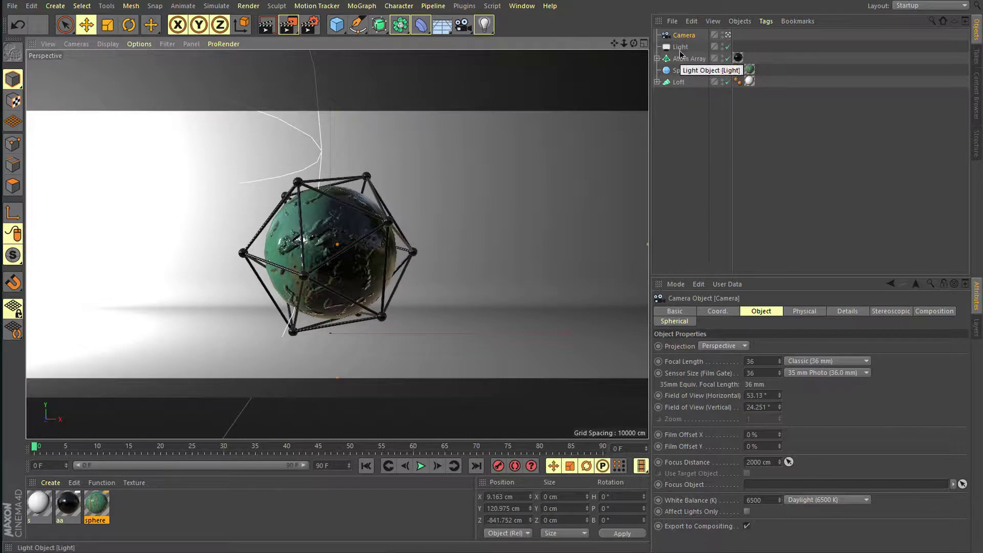
- Delete the light and the loft backdrop from the scene
click(679, 48)
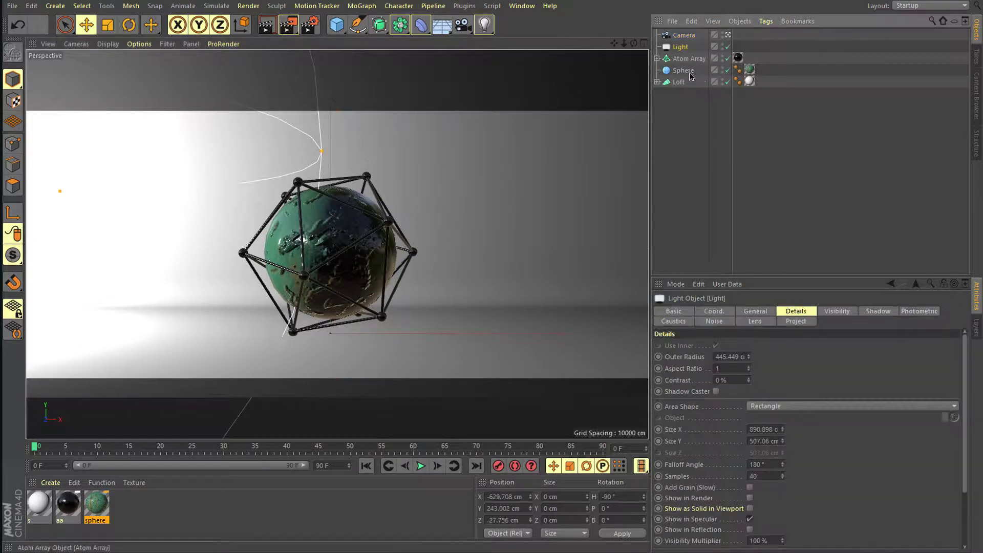
key(Delete)
click(673, 72)
key(Delete)
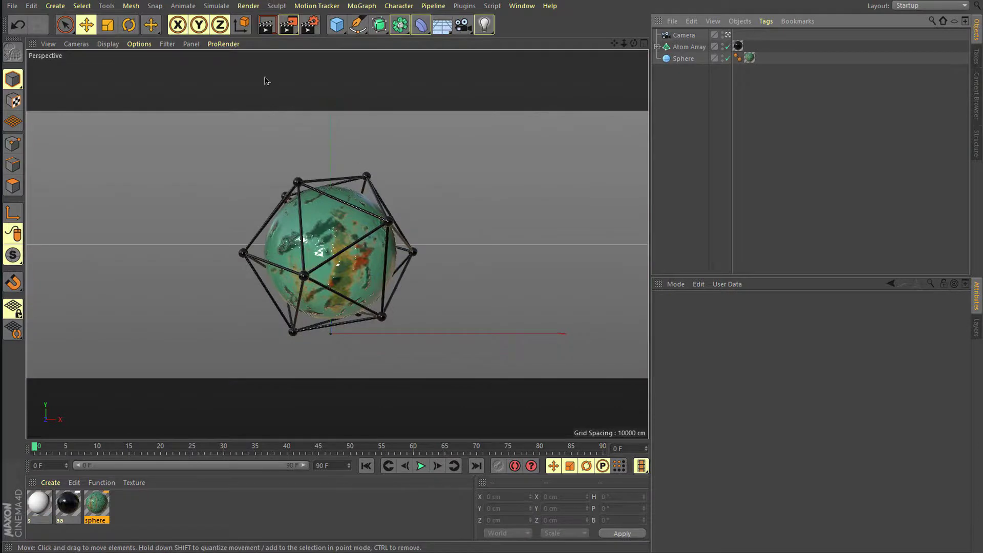
- Set the render's save format to PNG with the alpha channel enabled and render the scene to the Picture Viewer
click(309, 28)
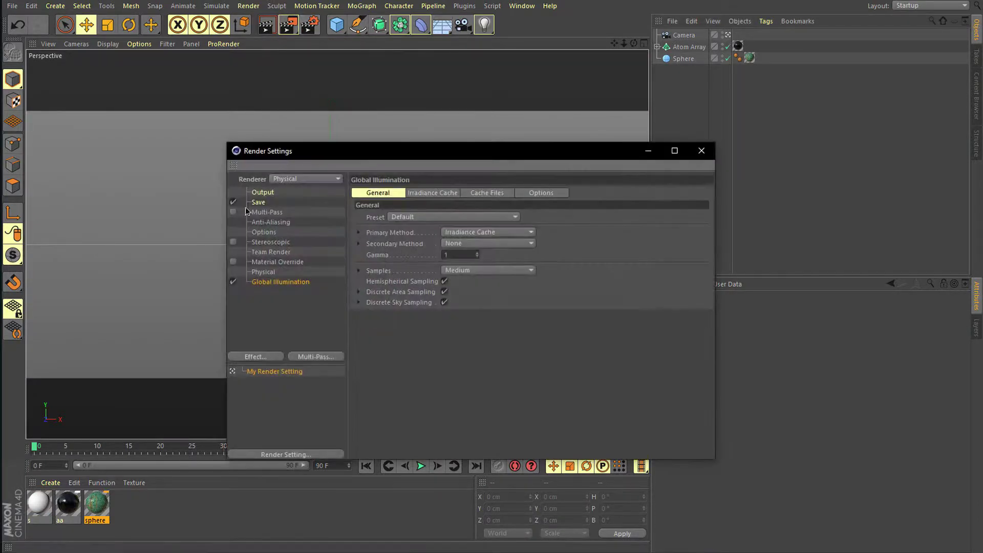
click(257, 203)
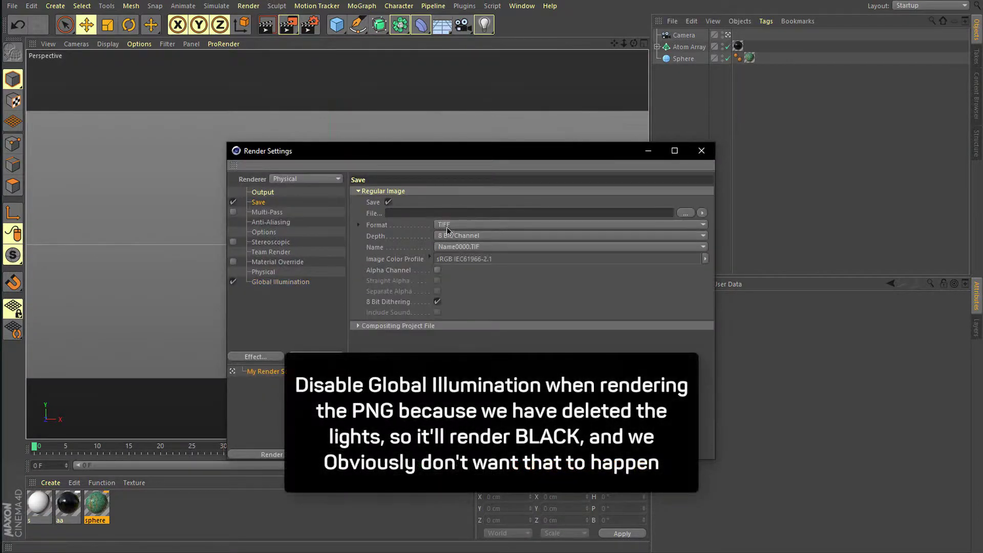
click(449, 225)
click(444, 342)
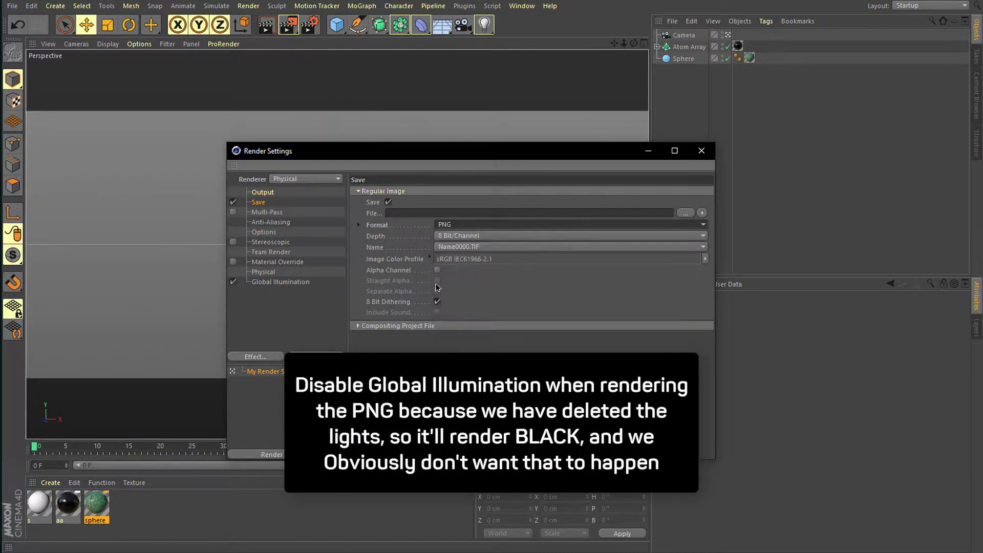
click(437, 270)
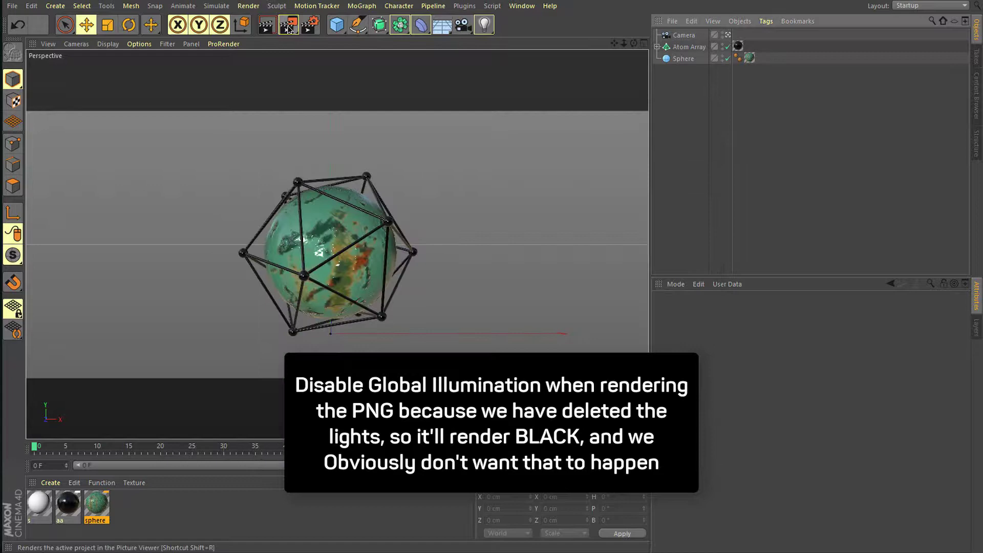
click(288, 24)
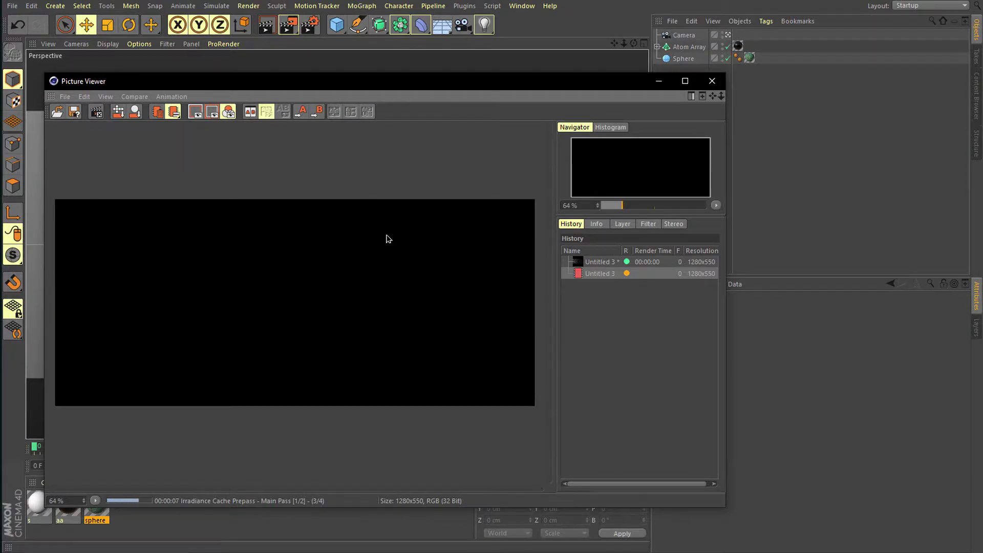
- Try to save the render as a still PNG image with alpha channel under the file name ujkjhkhjk
click(74, 111)
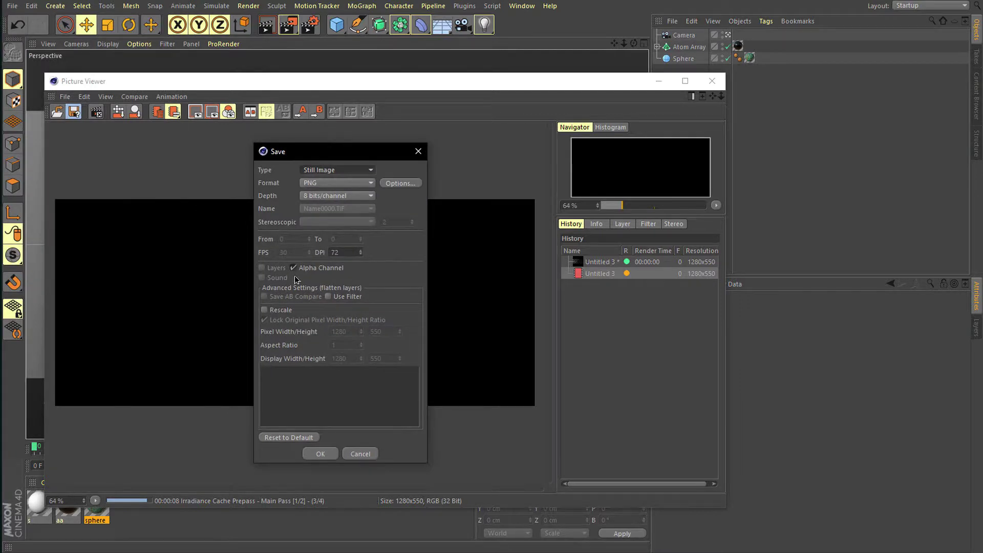
click(311, 454)
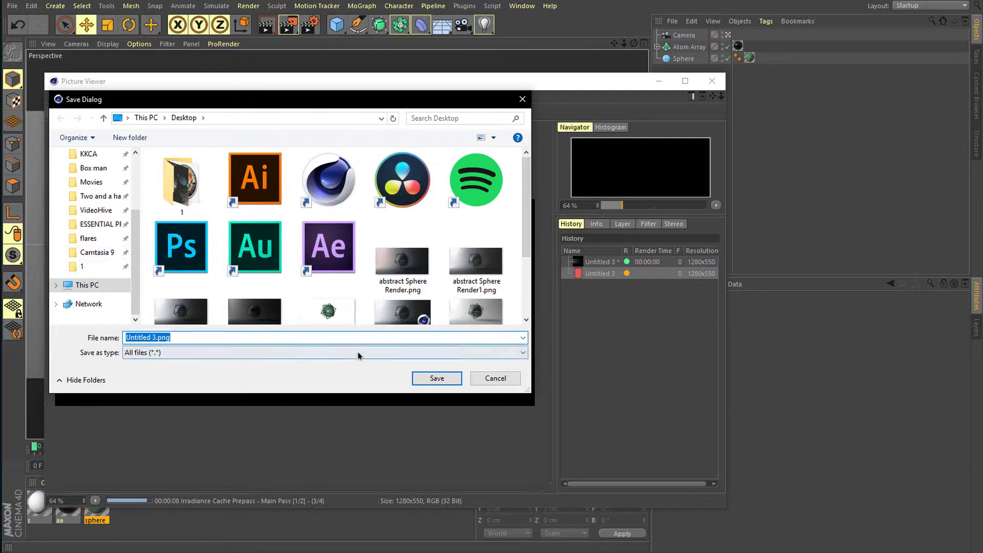
text(ujkjhkhjk)
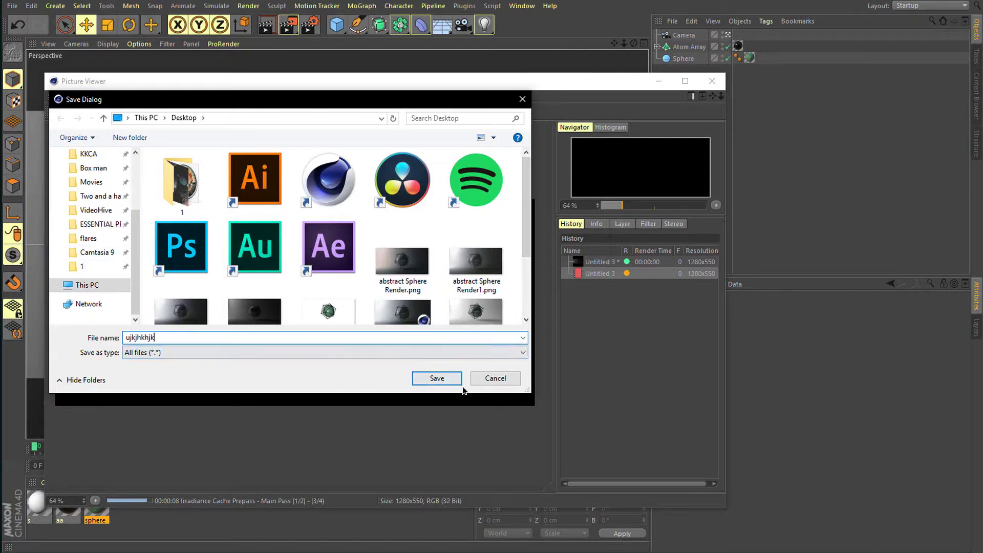
click(508, 379)
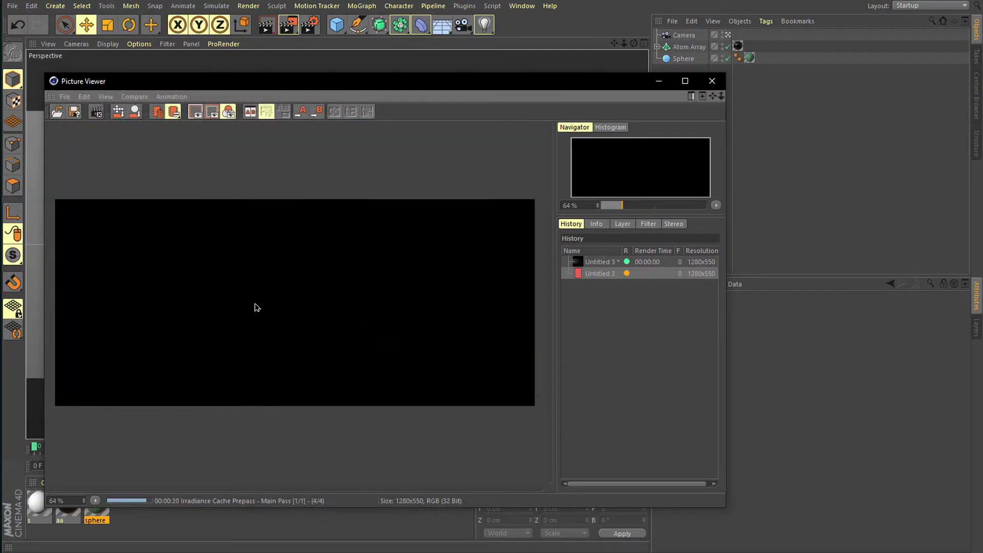